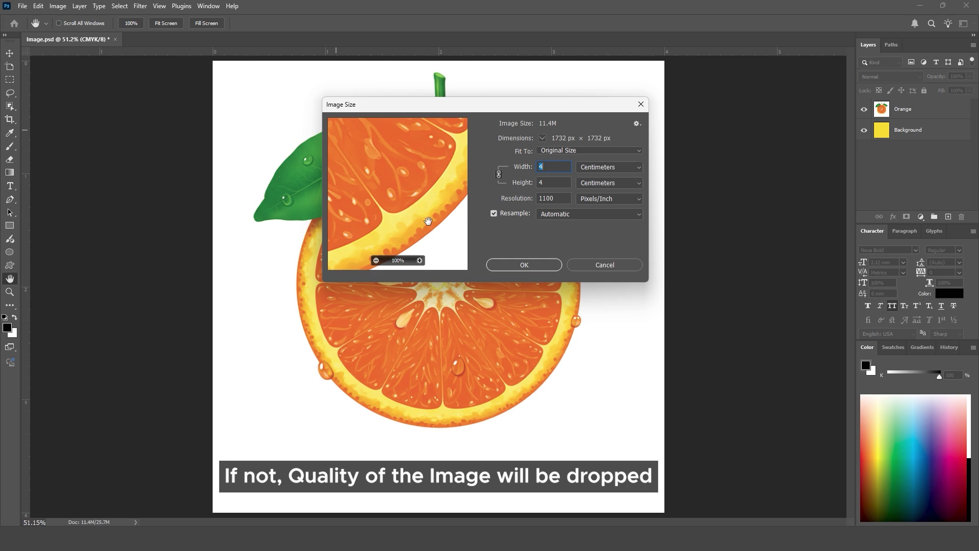
Try resolutions of 300 and 10 pixels/inch for the image and inspect the preview at different zoom levels.
click(500, 198)
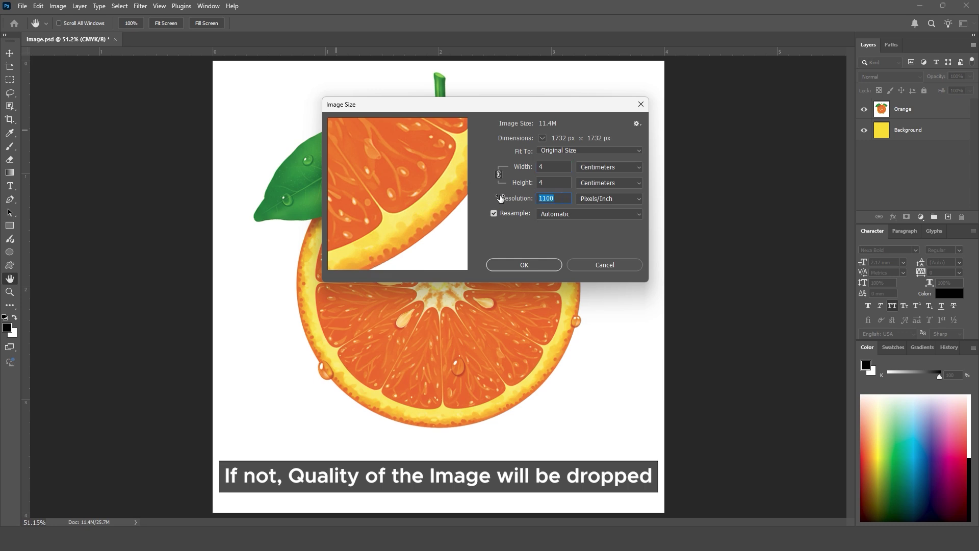
text(300)
drag(423, 239, 409, 204)
click(420, 260)
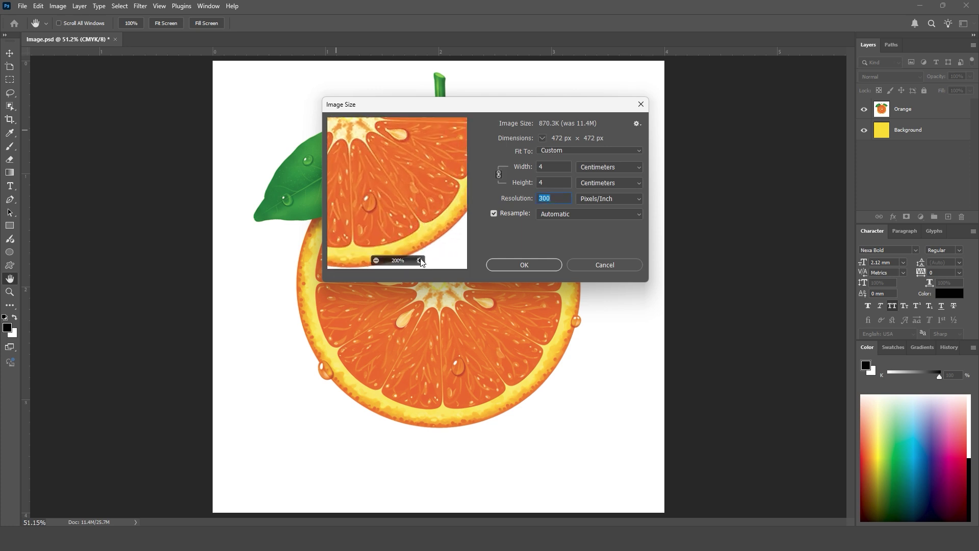
click(376, 261)
click(556, 199)
click(516, 199)
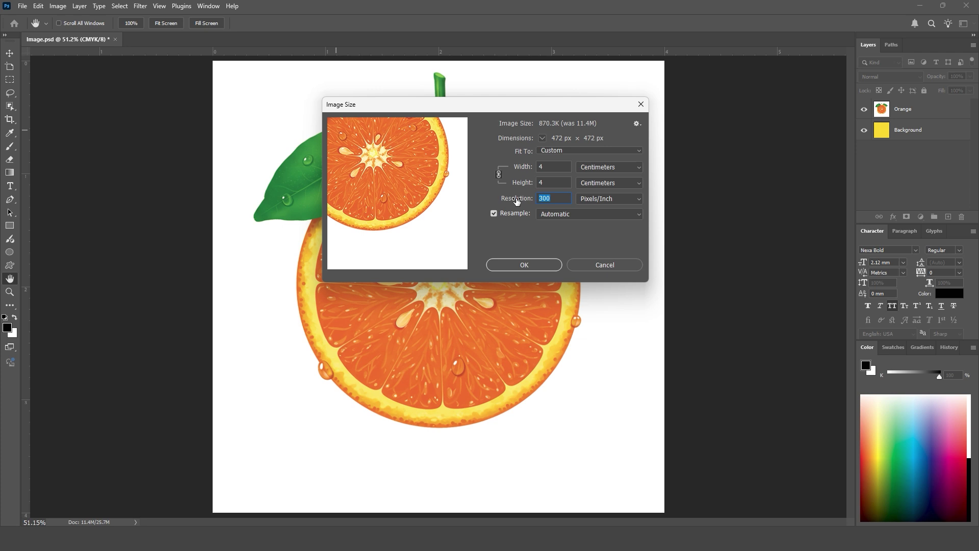
text(100)
key(BackSpace)
key(BackSpace)
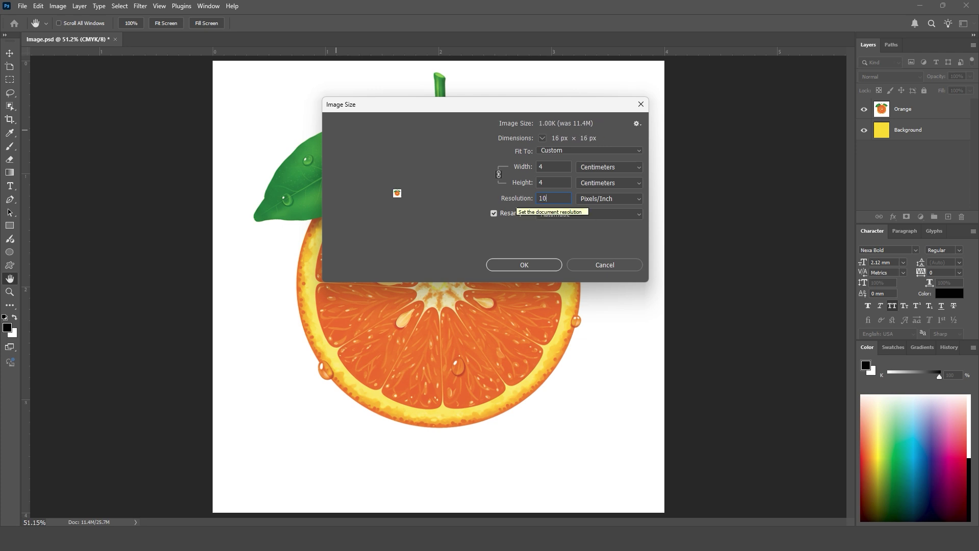
Set the image resolution to 1100 pixels/inch and apply the image size.
text(100)
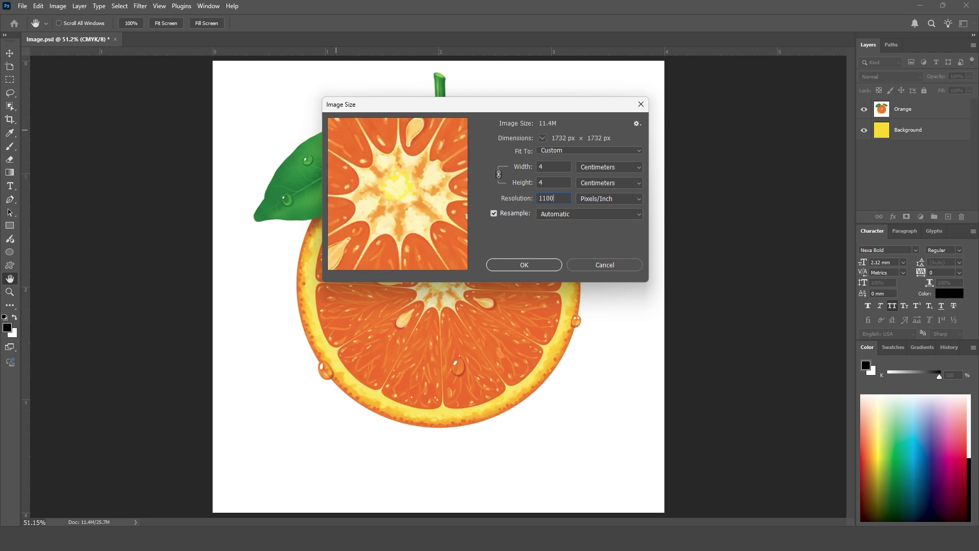
key(ctrl+a)
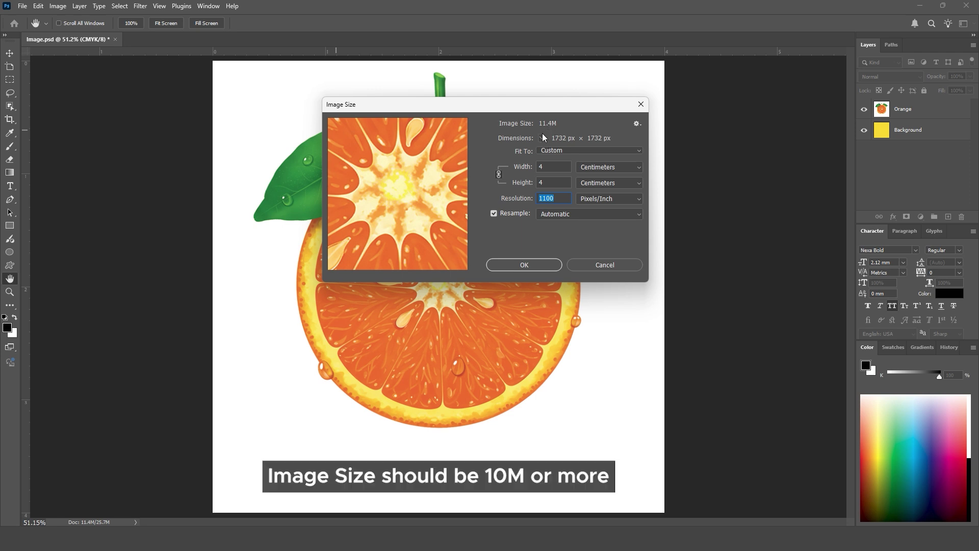
click(531, 265)
Select the orange with its leaves on the Orange layer using Object Selection and copy it to a new layer.
key(v)
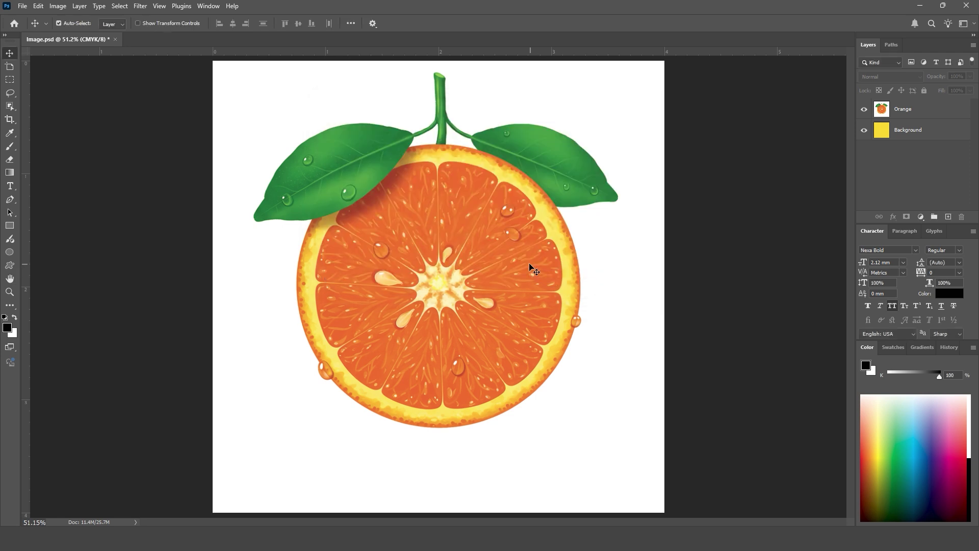
click(906, 111)
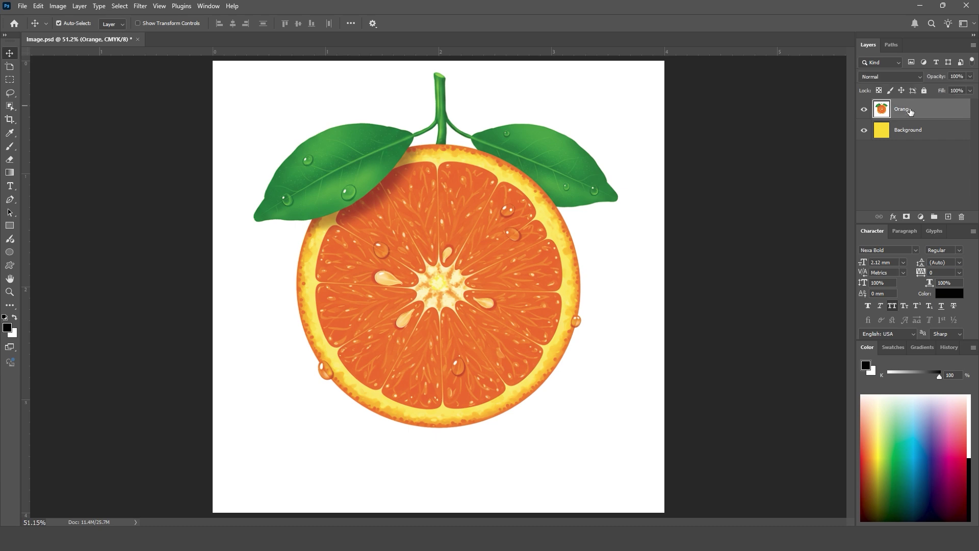
key(w)
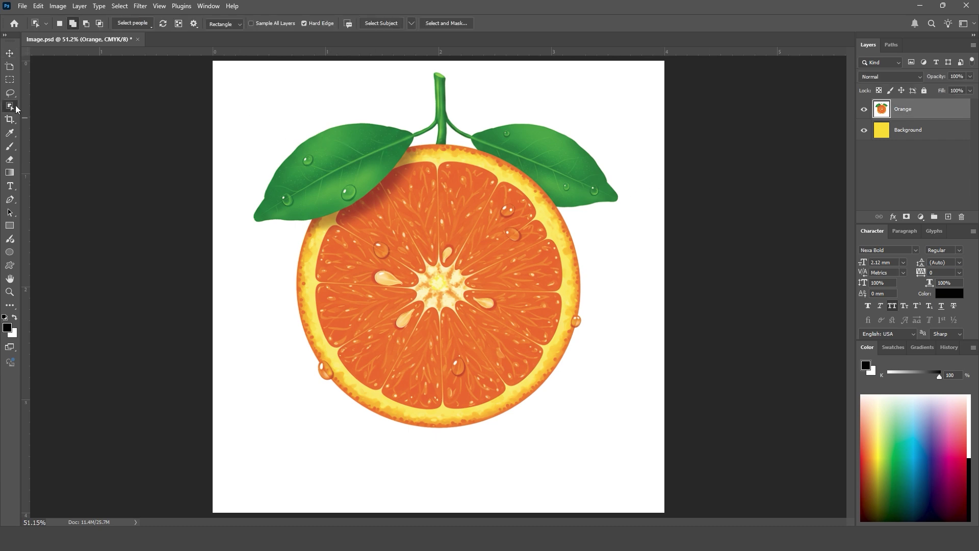
drag(223, 66, 648, 451)
key(ctrl+j)
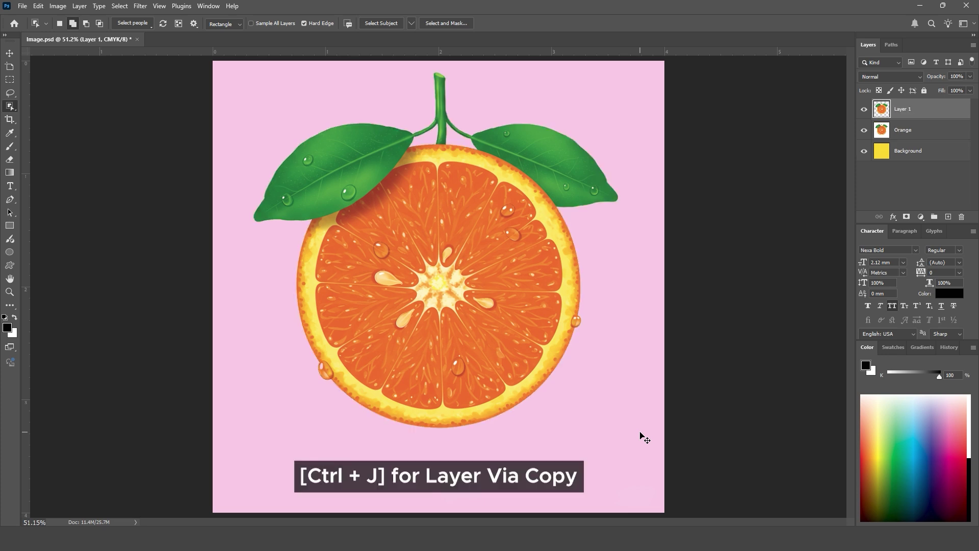
Hide the original Orange layer and delete it, keeping the cut-out copy.
click(864, 130)
key(v)
drag(919, 134, 957, 213)
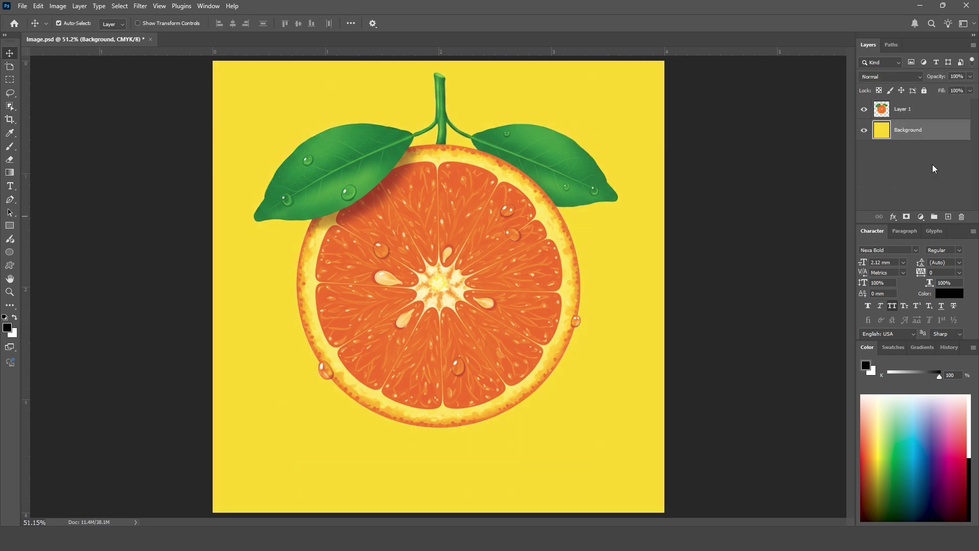
Add an empty layer above the Background and confirm a foreground black of C, M, Y and K 100%.
click(947, 215)
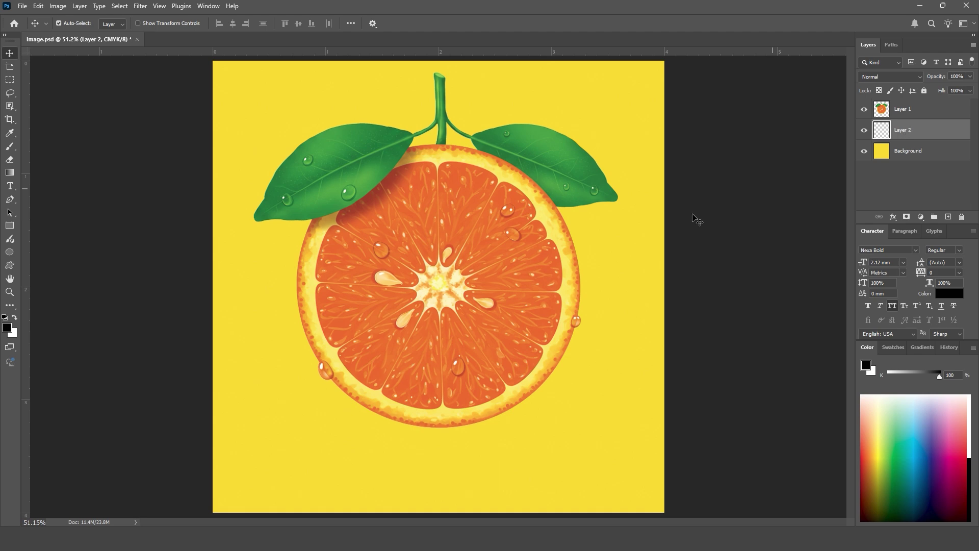
click(8, 329)
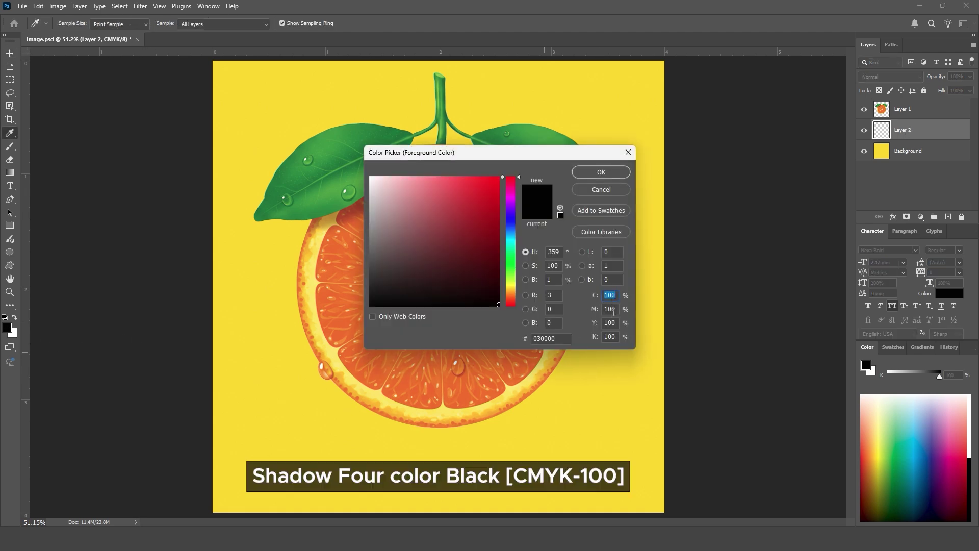
click(600, 171)
Set the Brush tool's size to 1050 px and its hardness to 50%.
key(b)
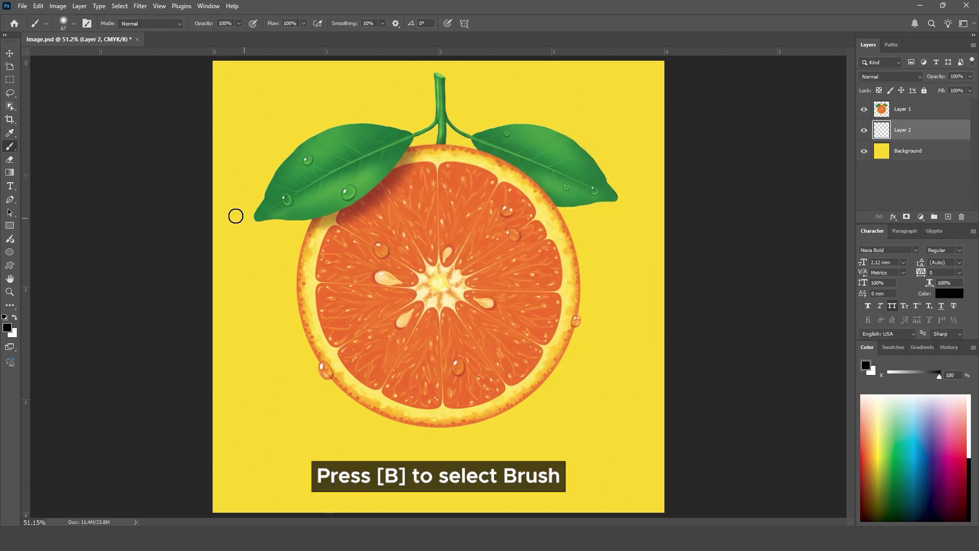
click(65, 24)
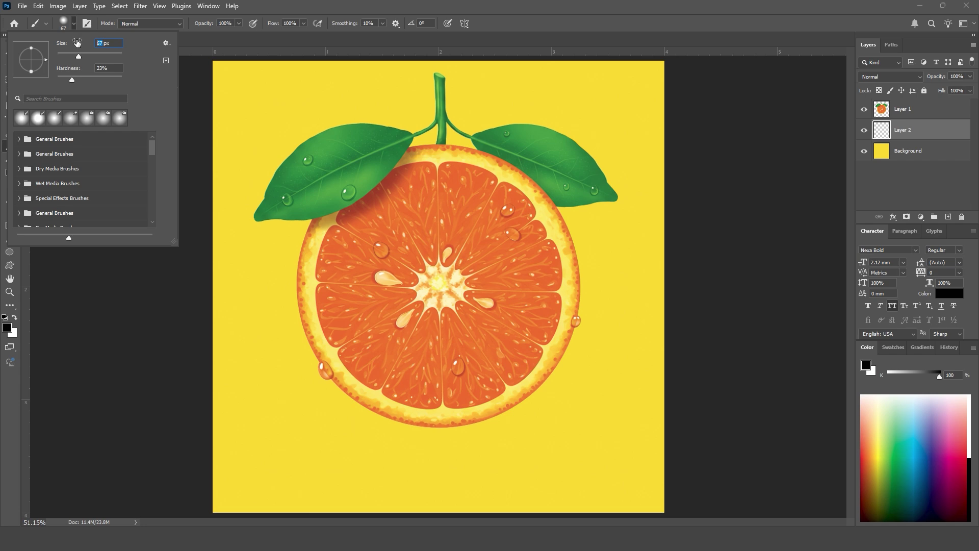
text(1050)
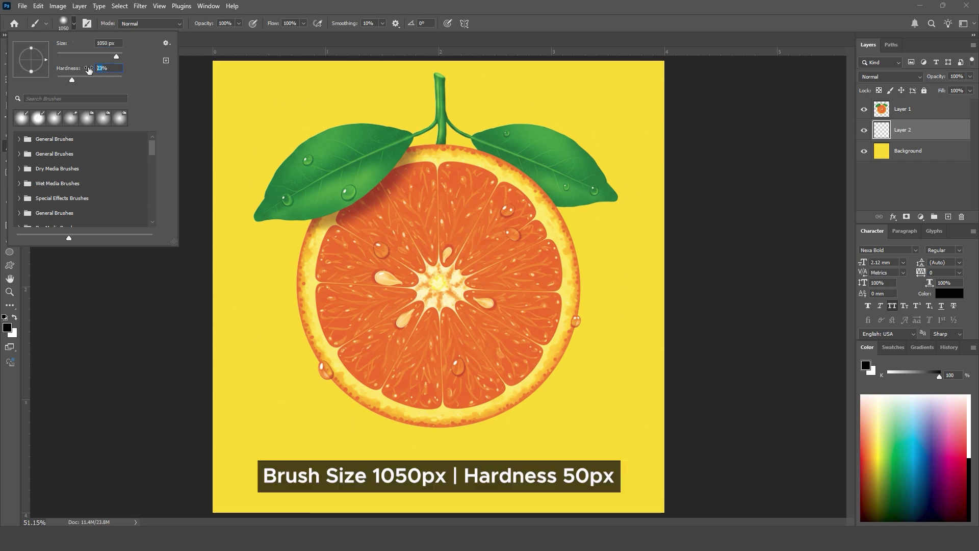
text(50)
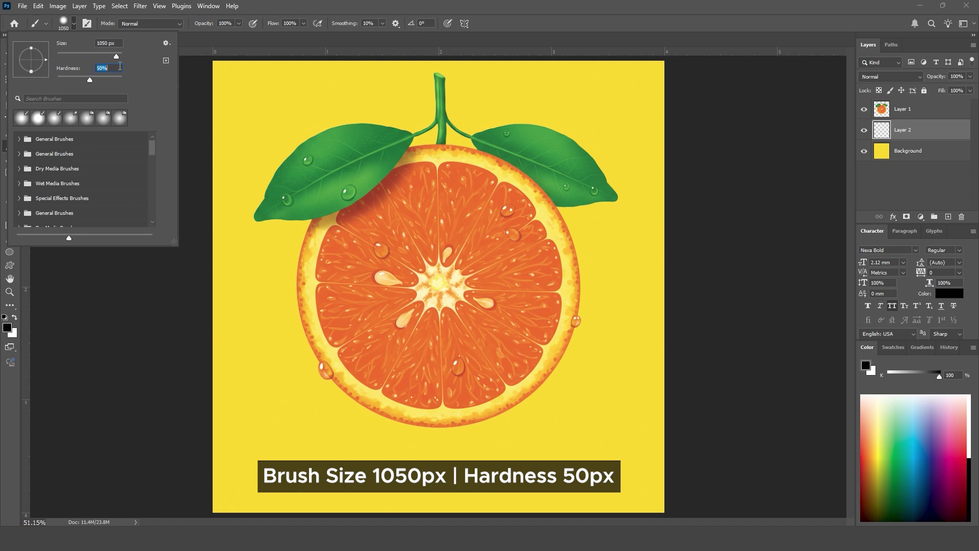
click(65, 26)
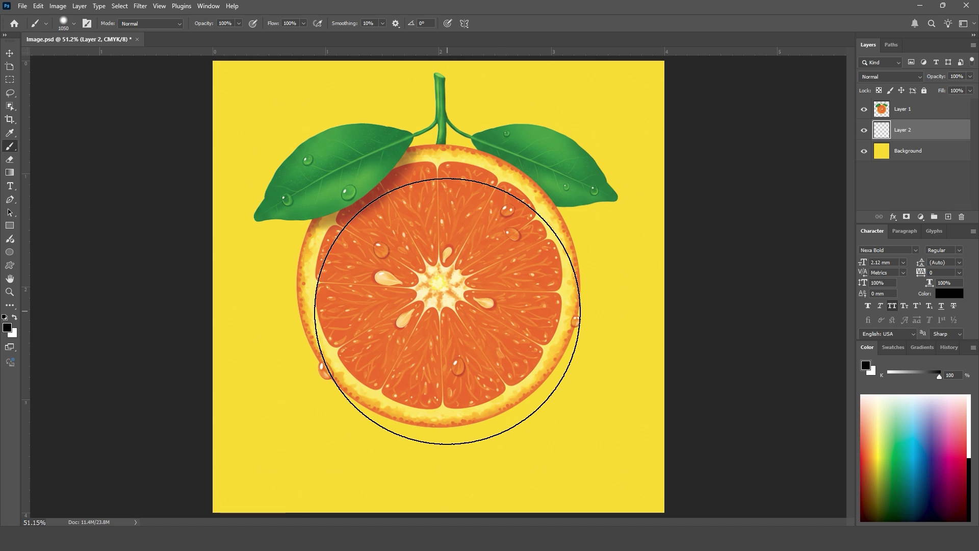
Paint a single black brush spot behind the orange's lower half and move it slightly downward as a shadow.
click(448, 311)
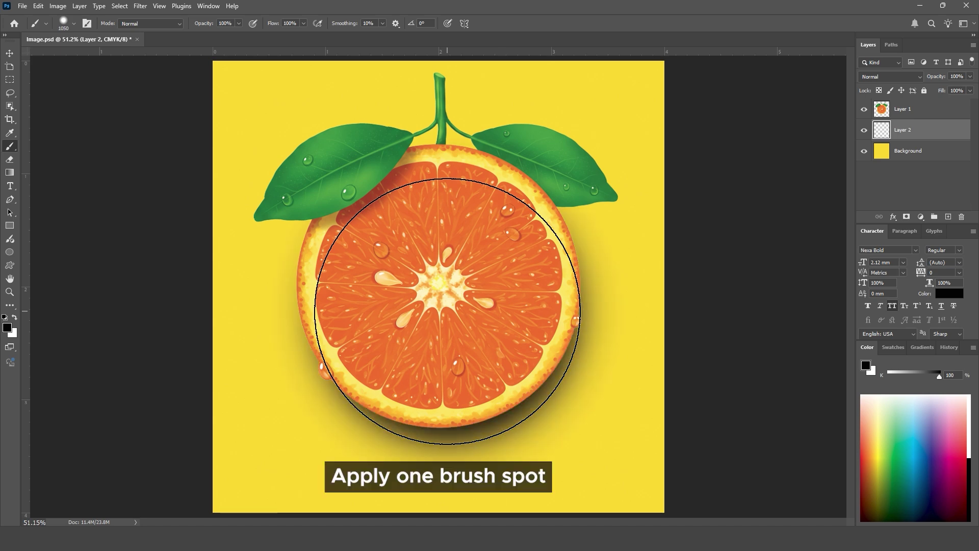
key(v)
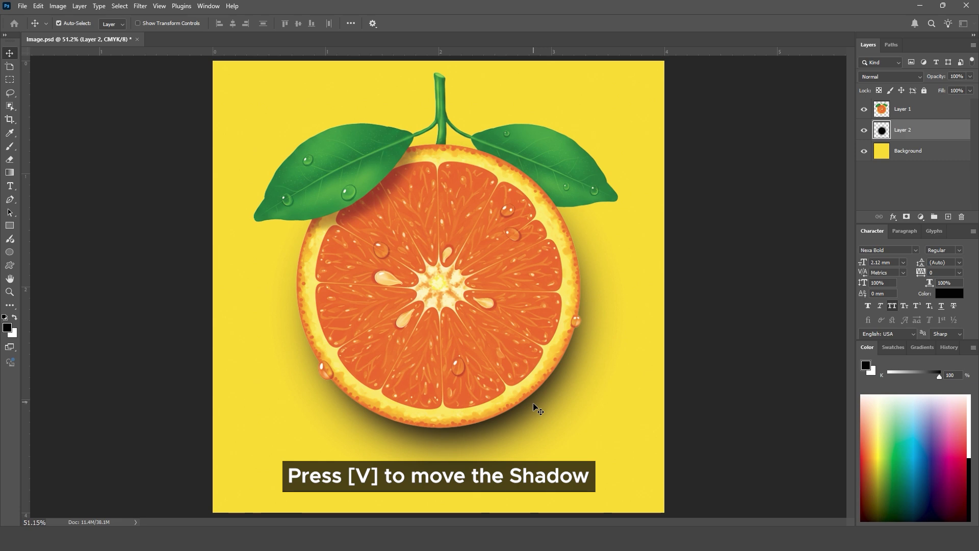
mouse_move(534, 403)
mouse_down()
mouse_move(538, 414)
mouse_move(526, 415)
mouse_up()
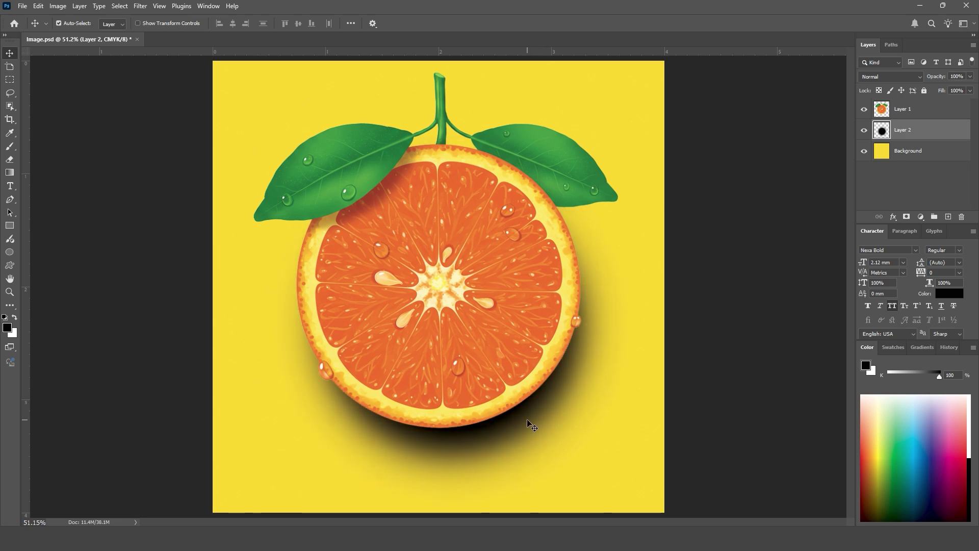
Add a mask to the shadow layer and fade it with a black-to-white linear gradient from the orange's centre to below its lower right edge.
click(907, 219)
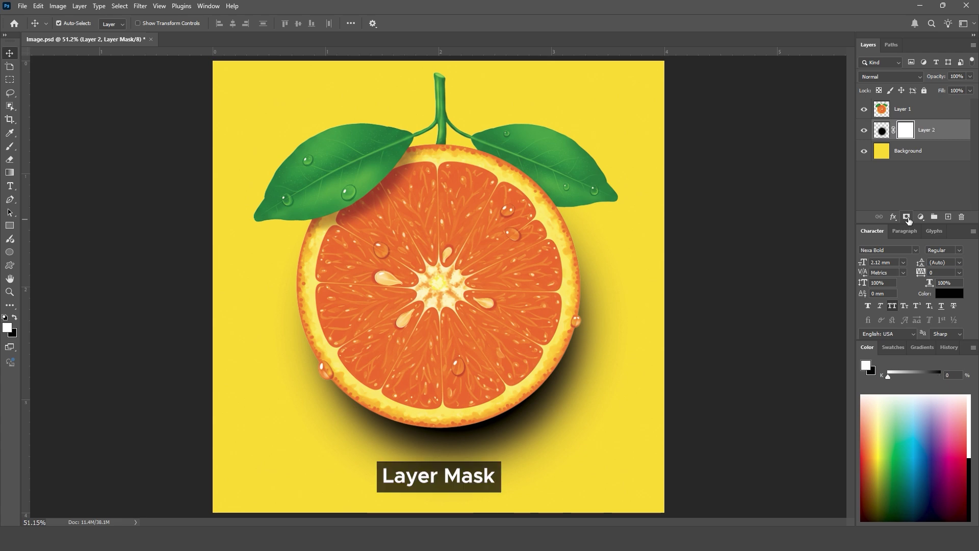
key(g)
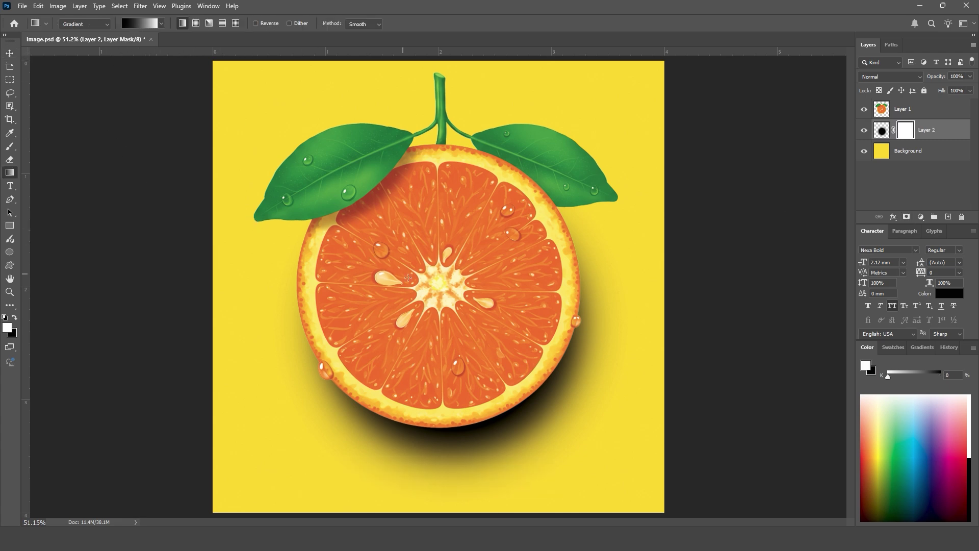
drag(440, 285, 536, 498)
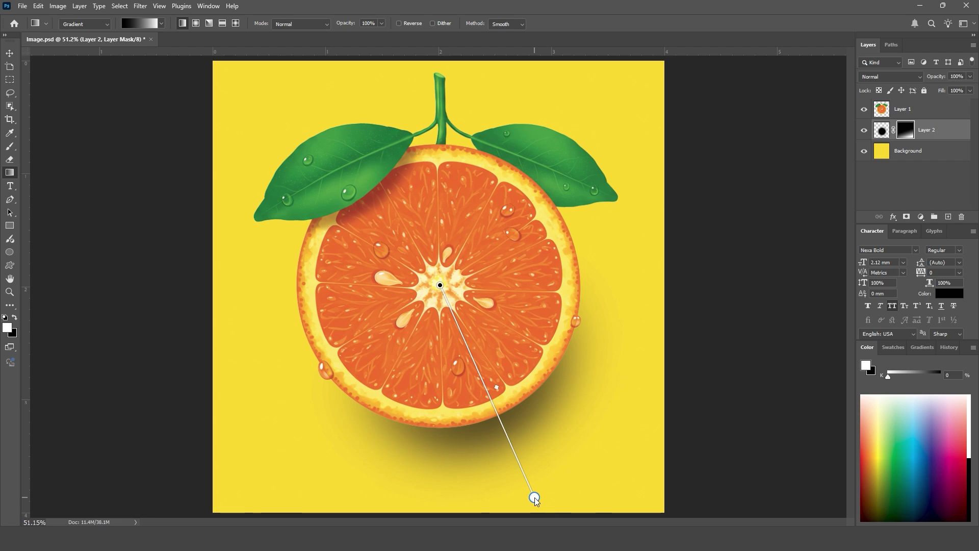
key(Return)
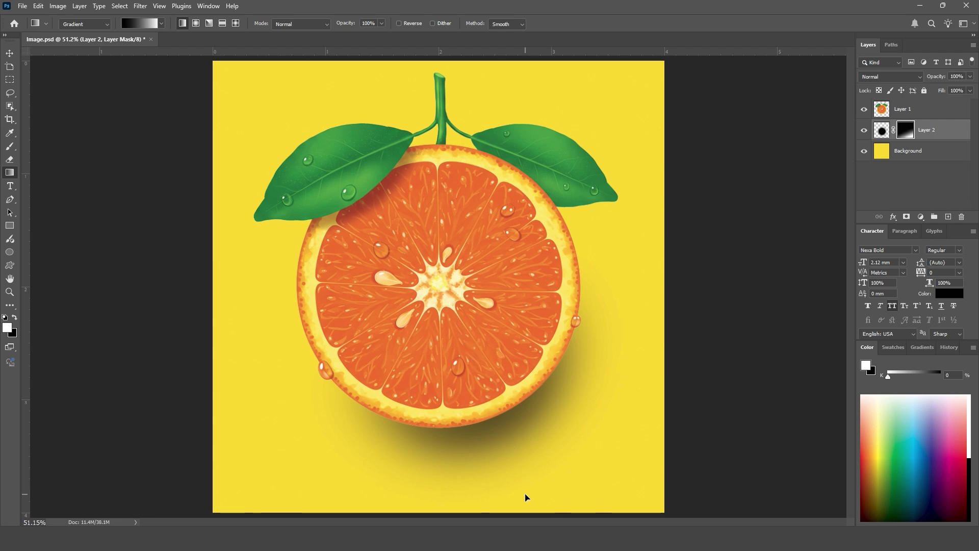
Set the shadow layer's blend mode to Multiply and its opacity to 40%.
key(v)
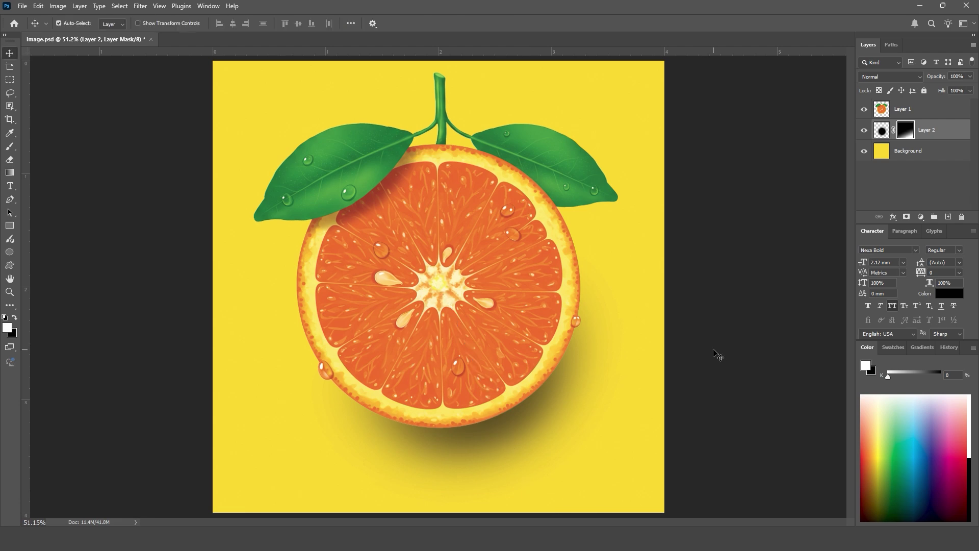
click(877, 77)
click(874, 125)
click(938, 128)
key(4)
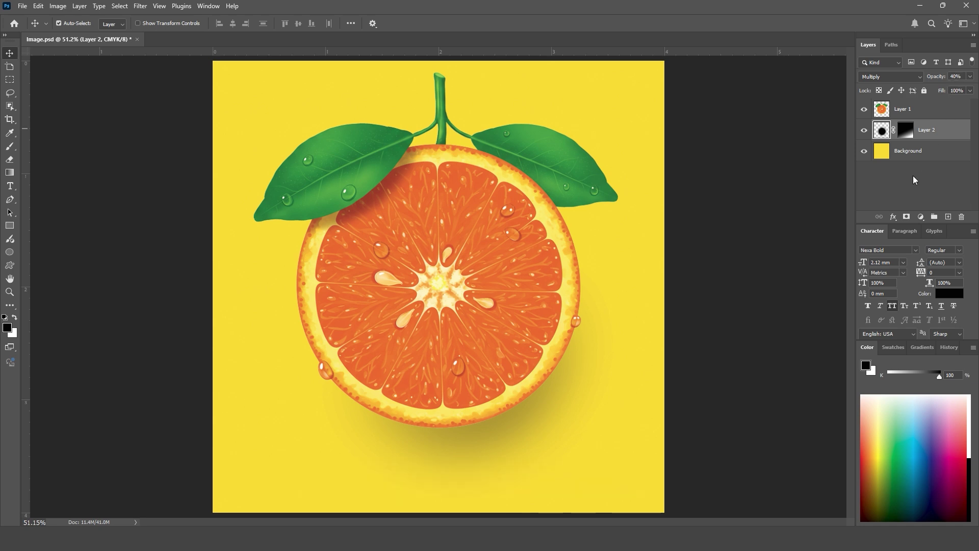
Hide the yellow Background layer and save the image.
click(863, 151)
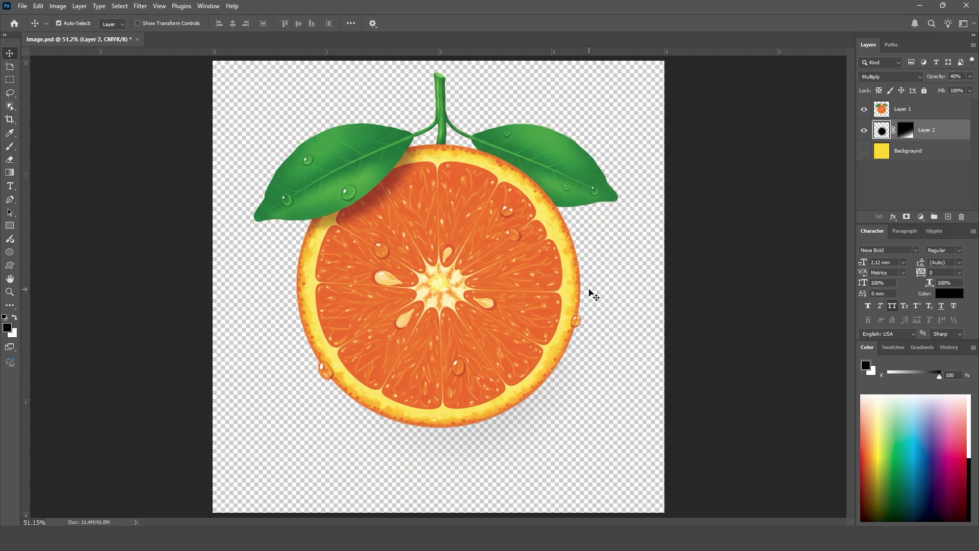
click(23, 7)
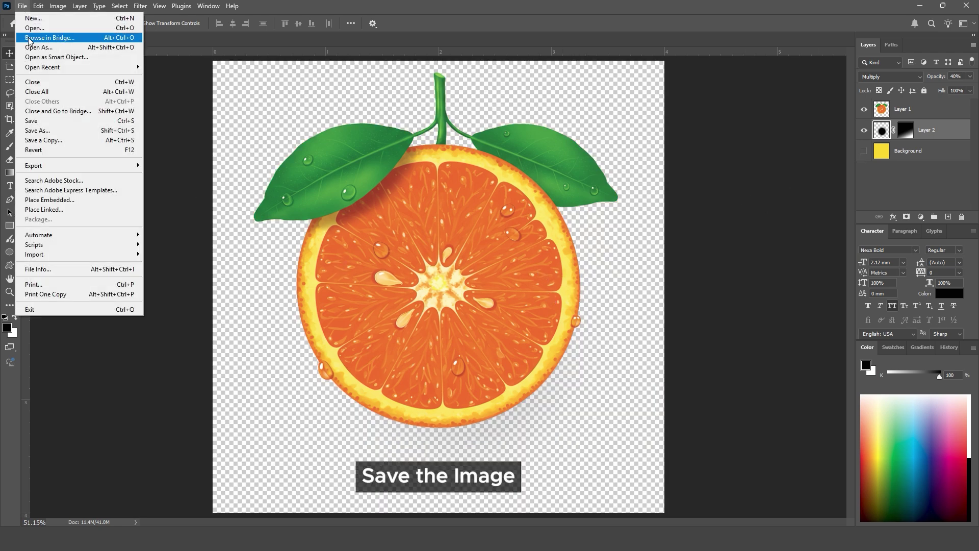
click(32, 121)
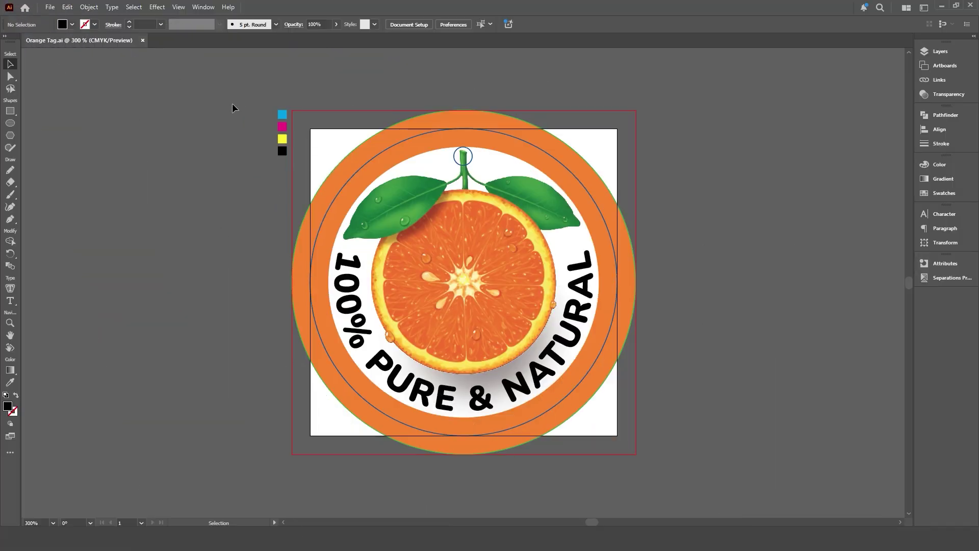
In Illustrator, create a 5 x 5 cm CMYK document named Orange Tag Final Artwork with 0.3 cm bleed and High (300 ppi) raster effects.
click(50, 7)
click(69, 18)
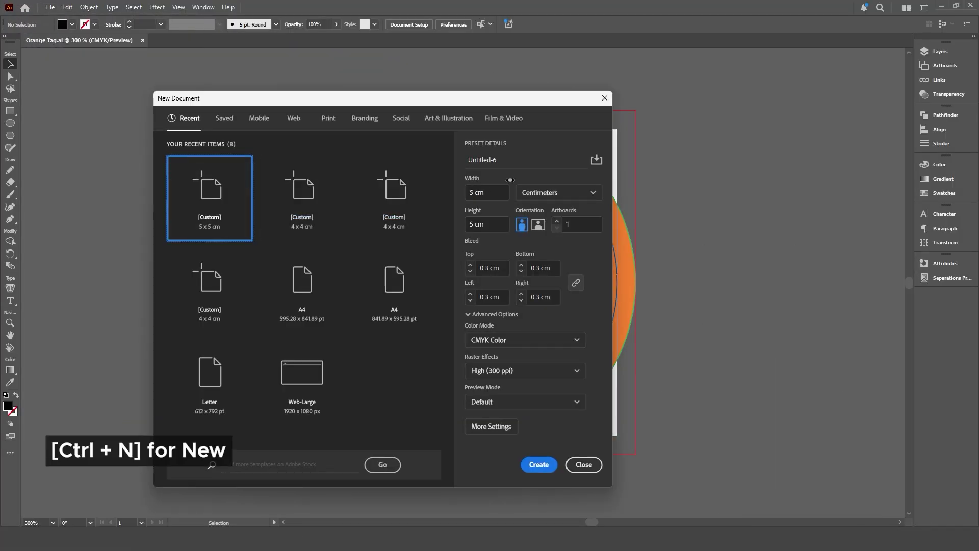
text(Or)
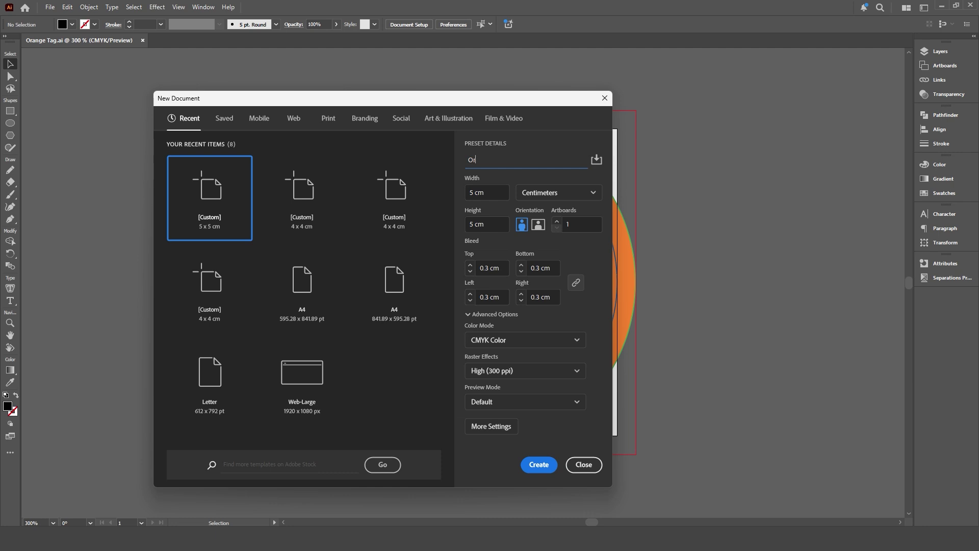
text(ange Tag Final Artwork)
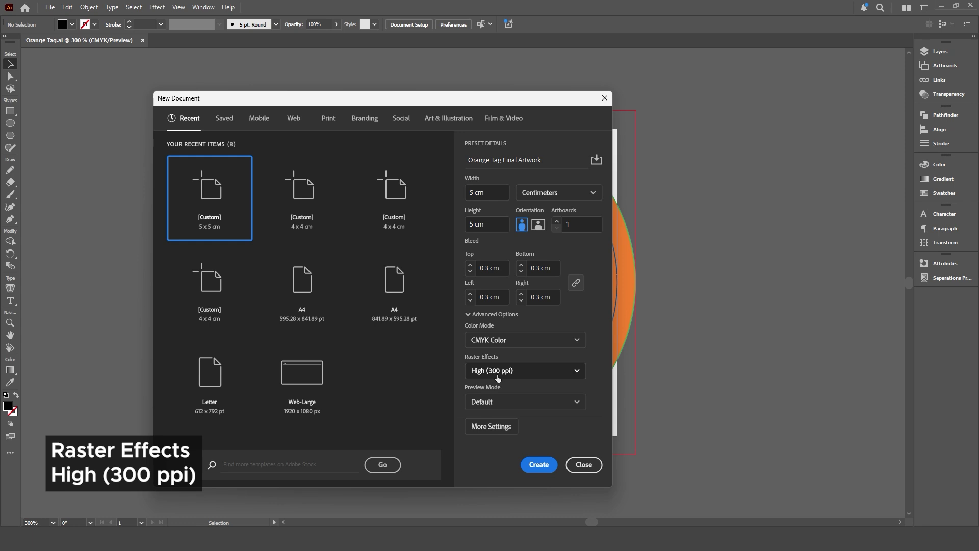
click(538, 466)
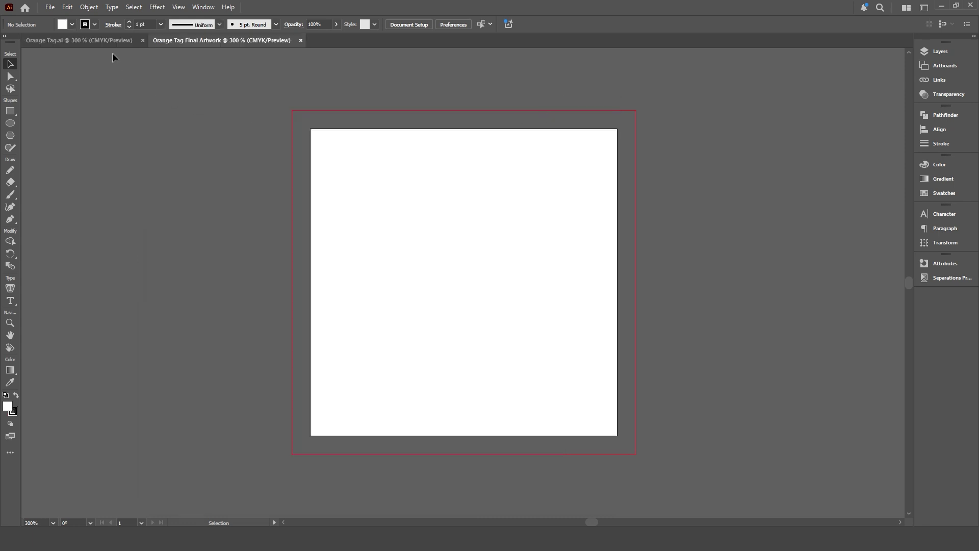
In the Orange Tag.ai document, show the Assets layer and copy its group of title text, Trim/Bleed labels and colour swatches.
click(109, 44)
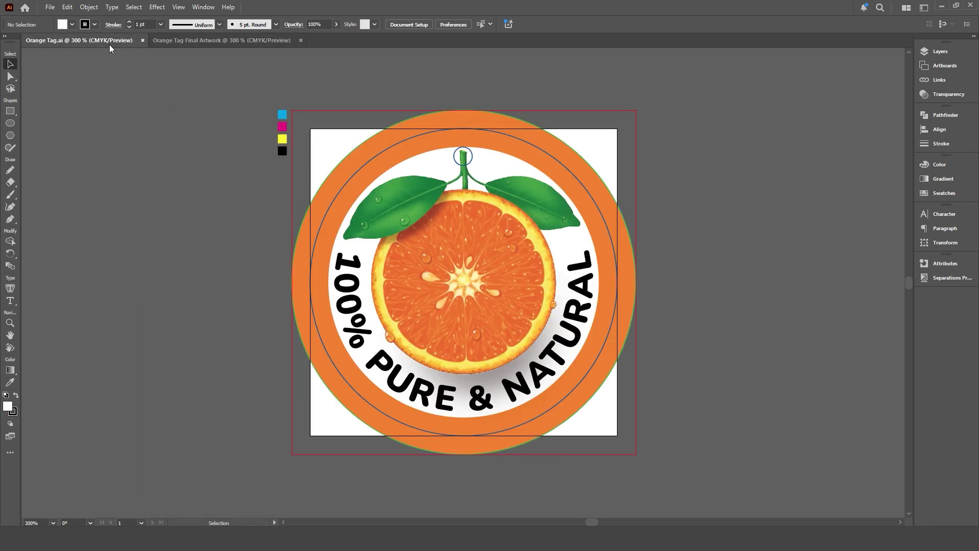
click(940, 53)
click(804, 114)
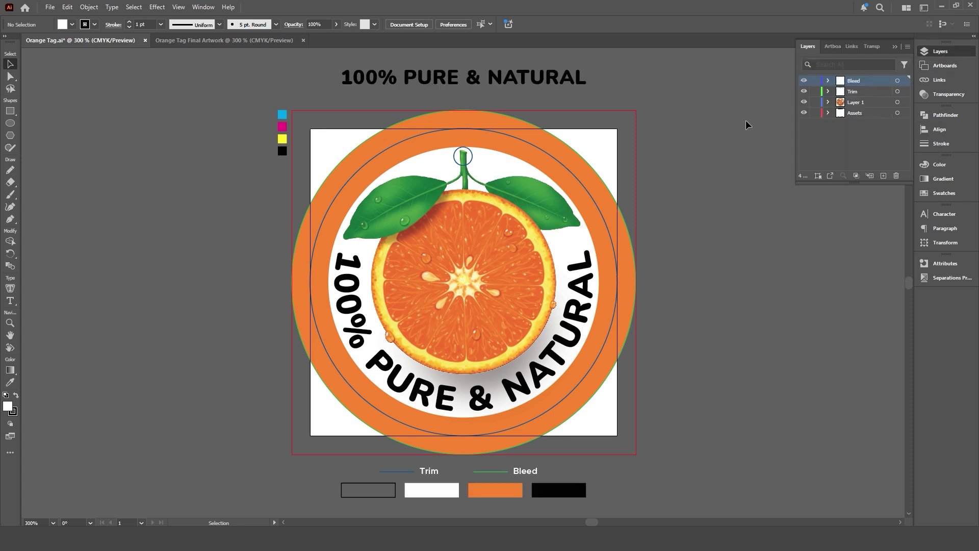
click(531, 81)
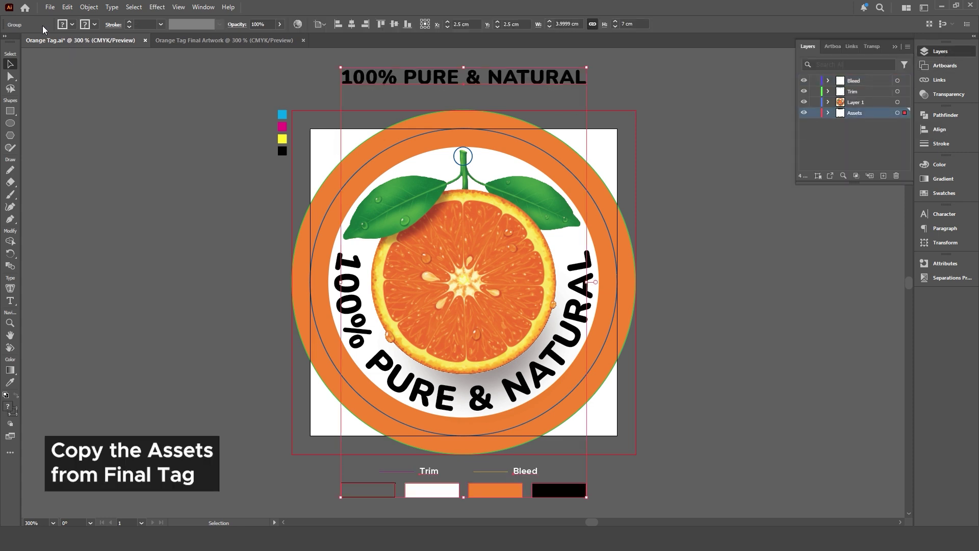
click(69, 8)
click(84, 58)
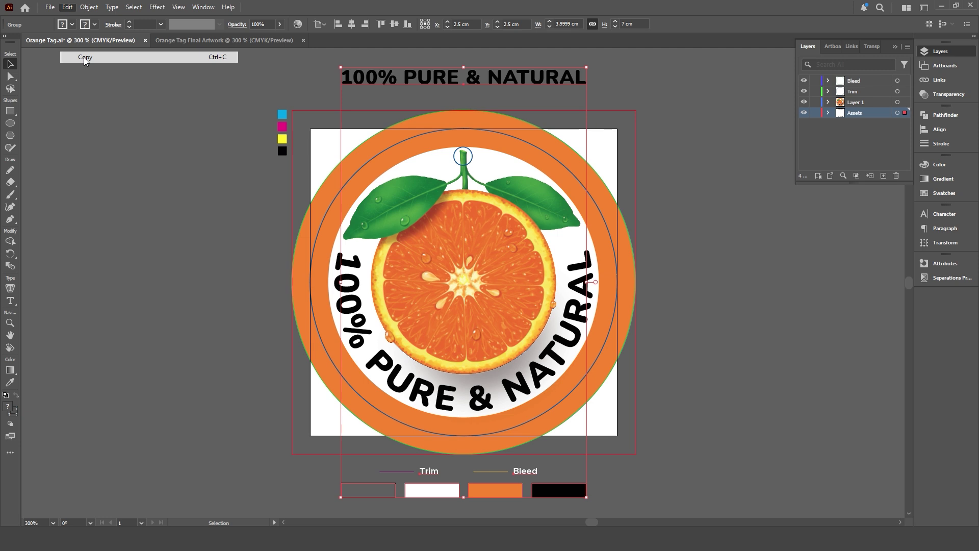
In Orange Tag Final Artwork, rename the existing layer as Assets and paste the copied group at its original position.
click(219, 40)
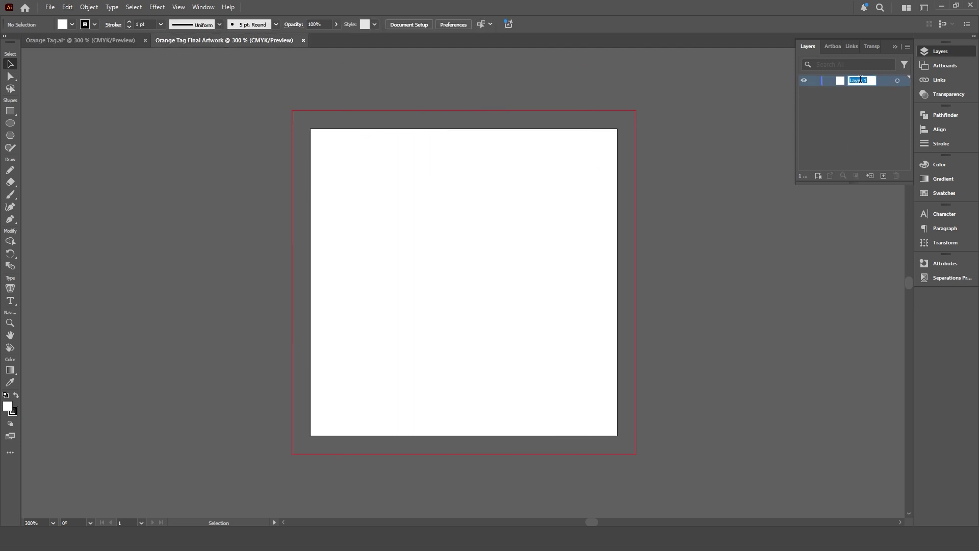
text(Asset)
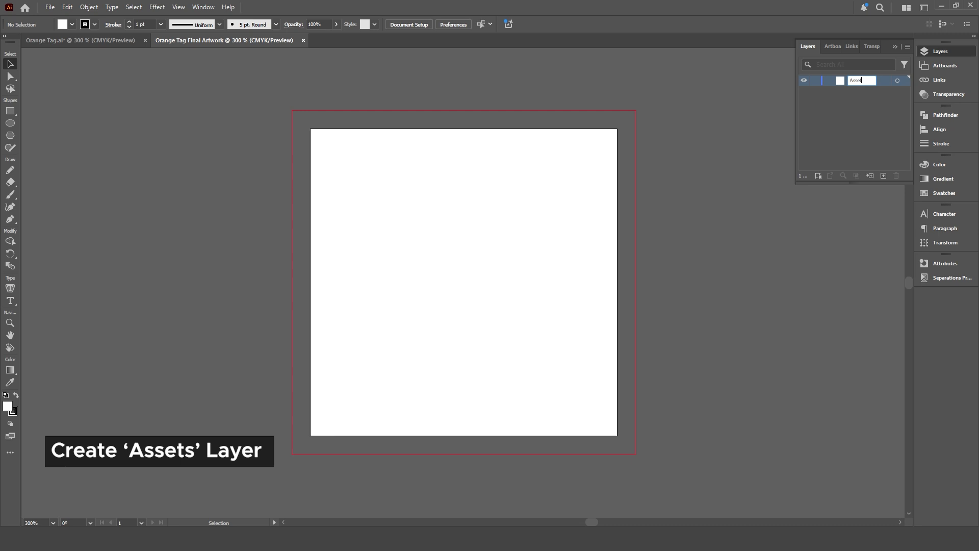
text(s)
key(Return)
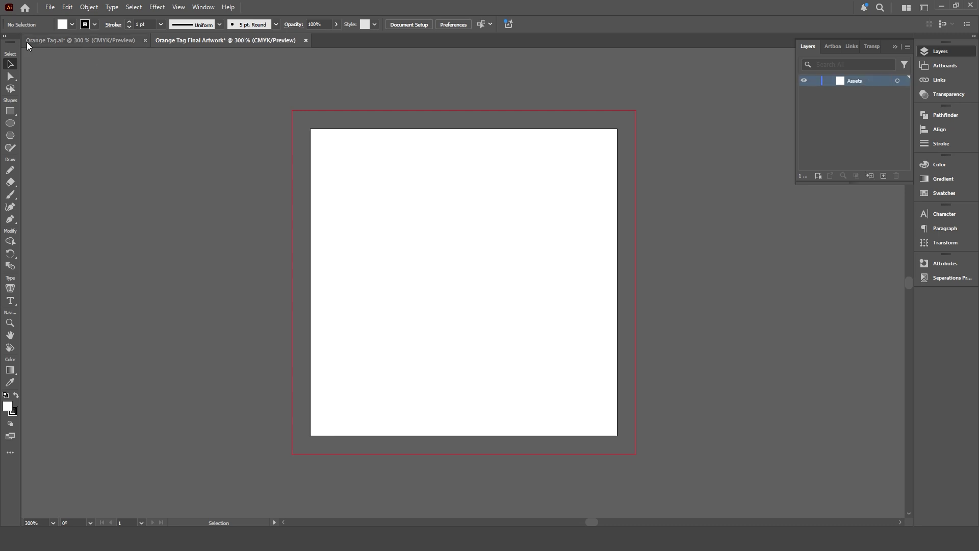
click(67, 7)
click(87, 79)
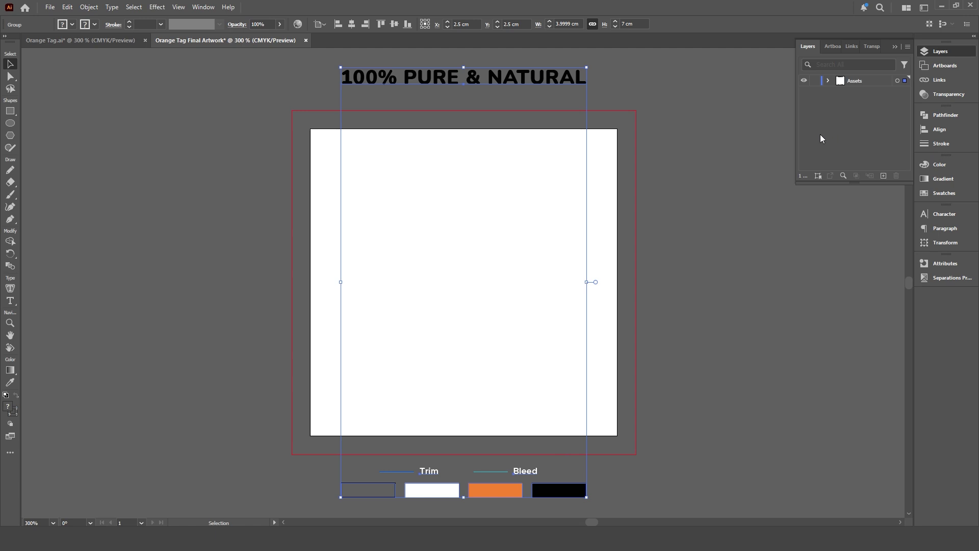
Close the Orange Tag.ai document without saving its changes.
click(106, 42)
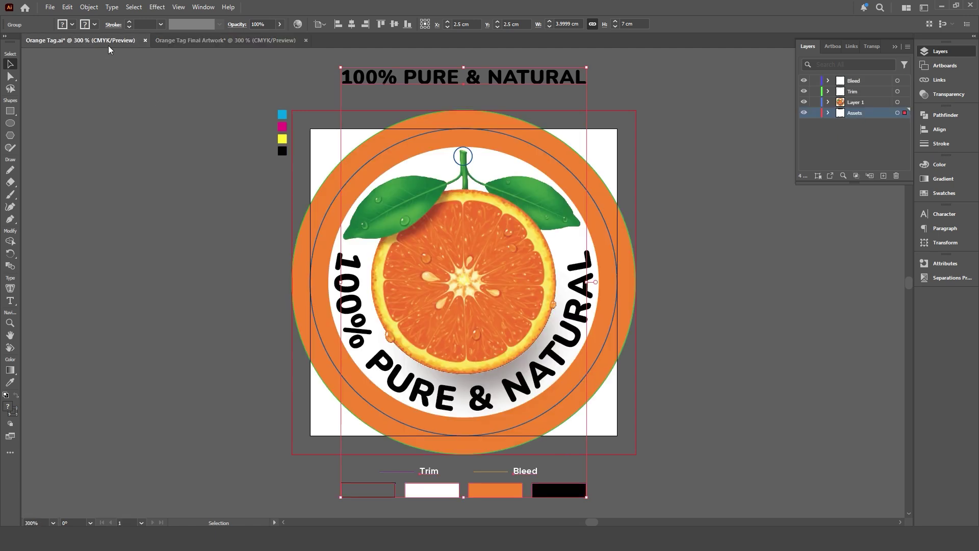
click(144, 40)
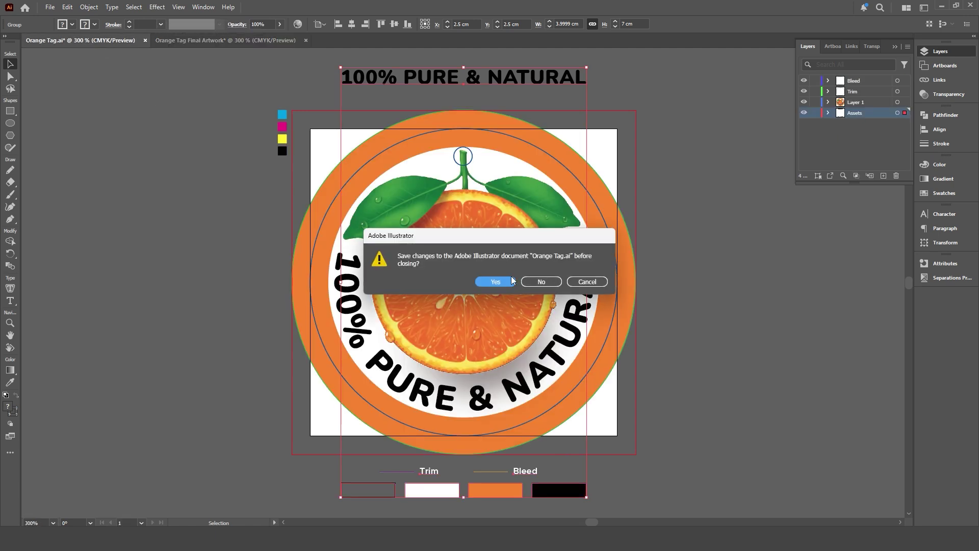
click(537, 282)
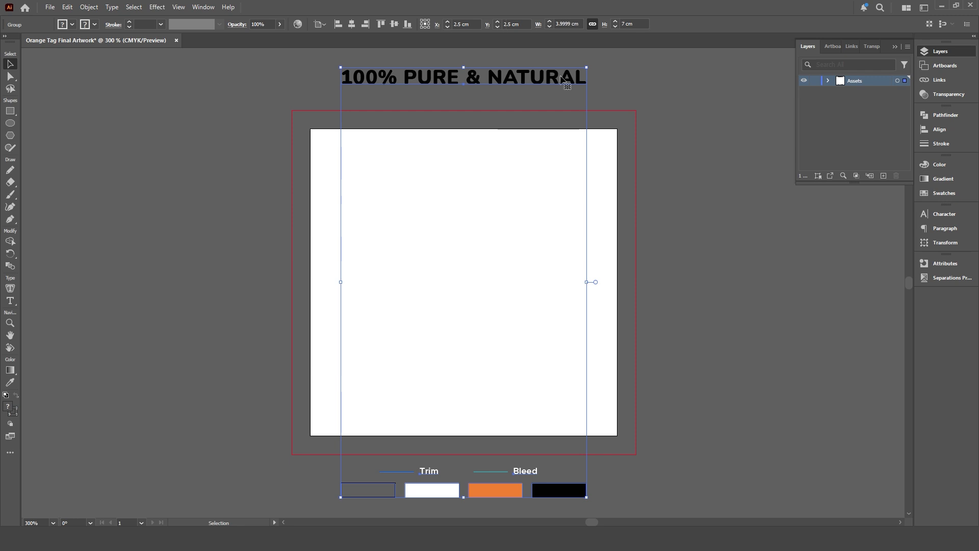
Ungroup all of the pasted assets and deselect them.
click(89, 7)
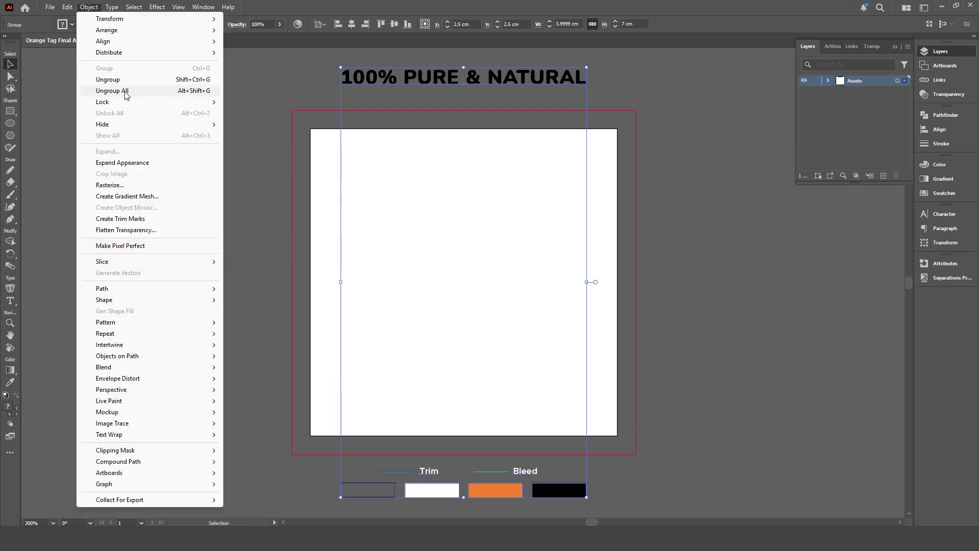
click(126, 94)
click(297, 80)
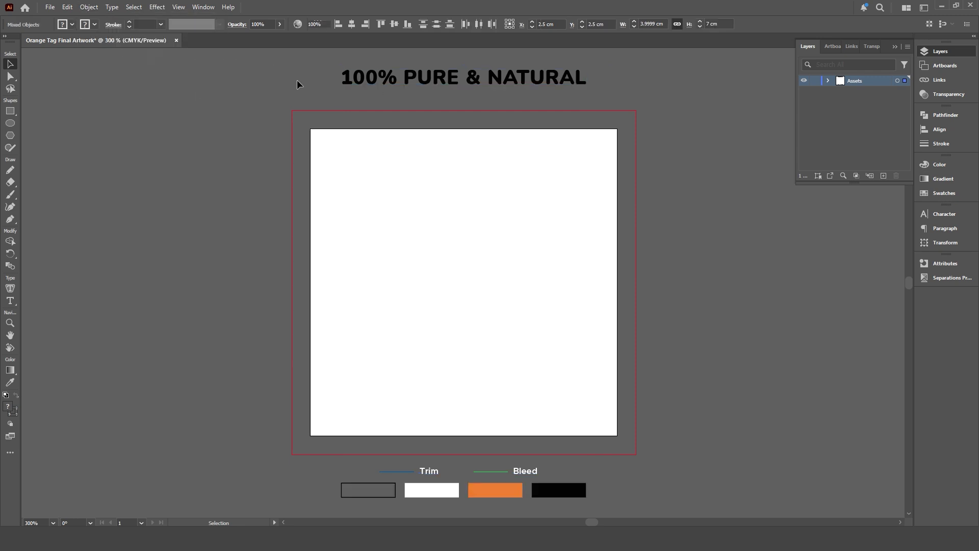
Create a new layer above Assets and name it Artwork.
click(886, 178)
double_click(861, 81)
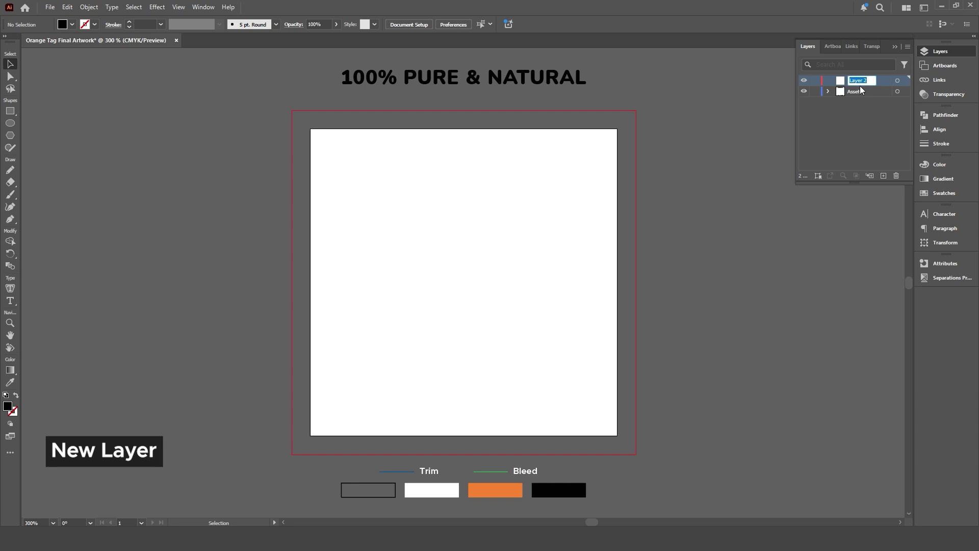
text(Artwork)
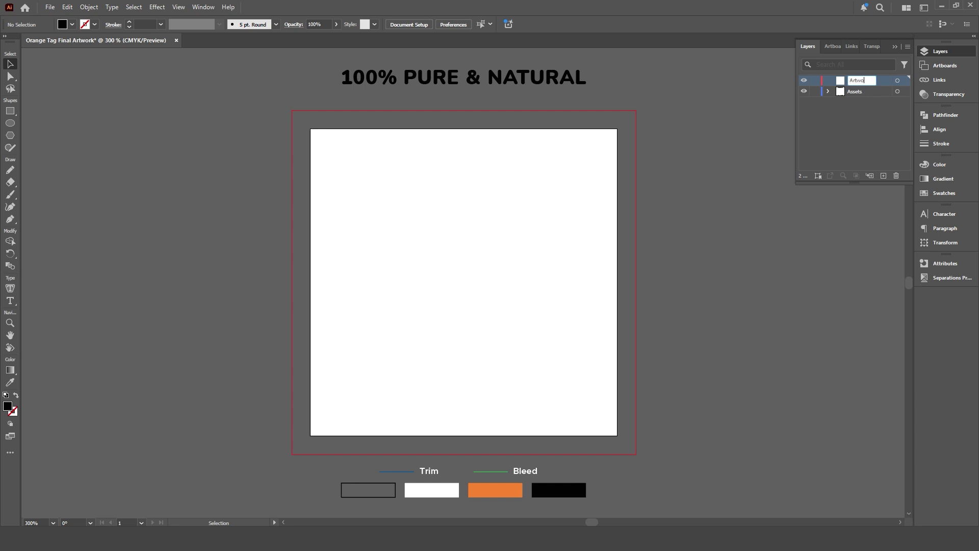
key(Return)
click(868, 83)
On the Artwork layer, create a 5 x 5 cm circle with the black-outlined, unfilled style of the outline swatch.
click(372, 484)
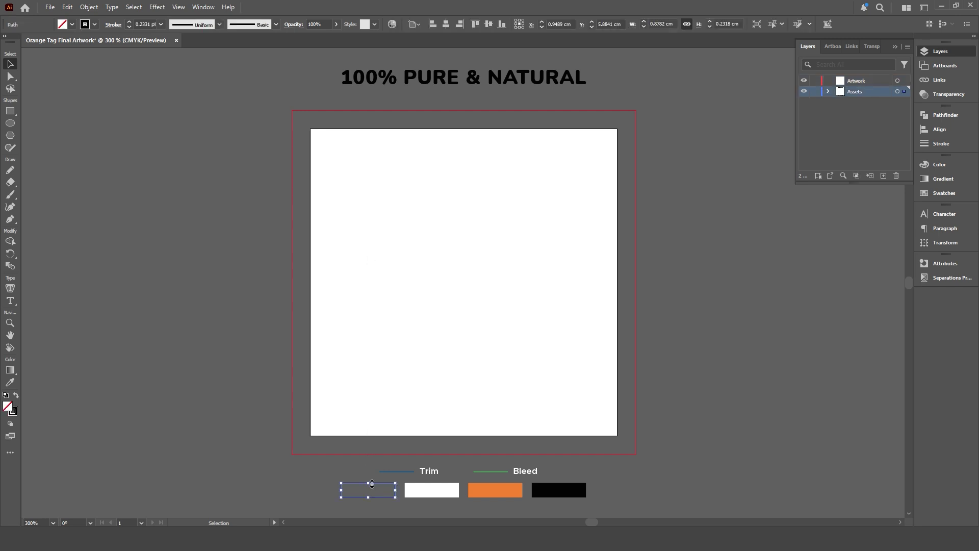
click(868, 82)
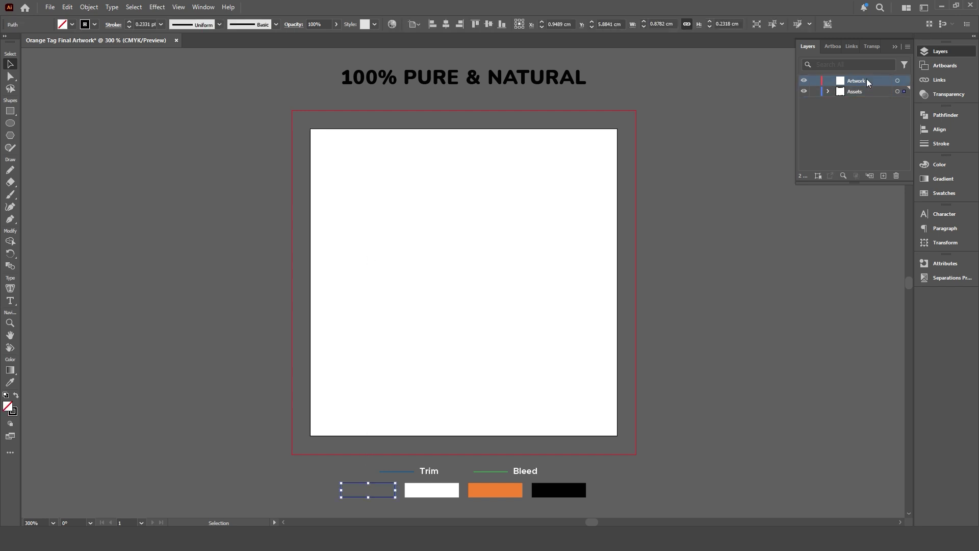
click(10, 123)
click(321, 147)
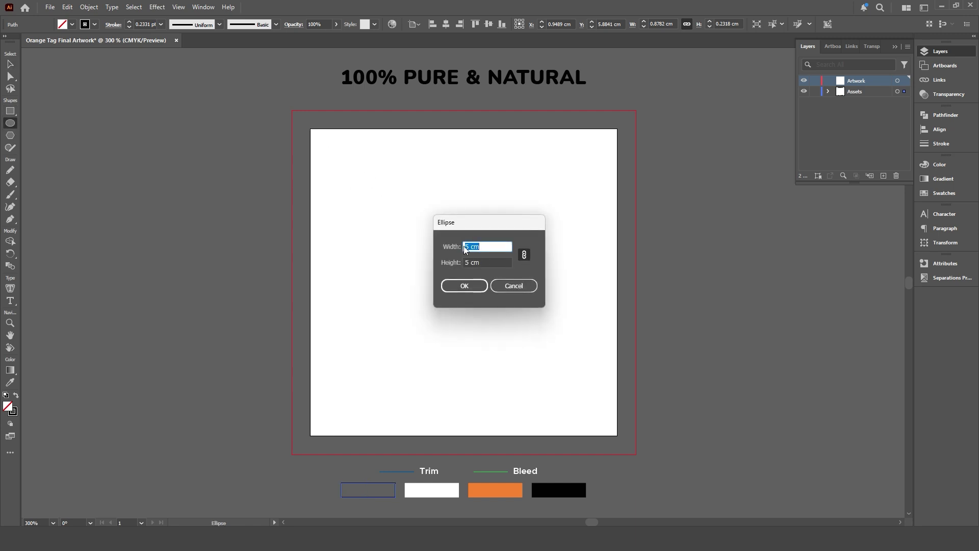
click(472, 286)
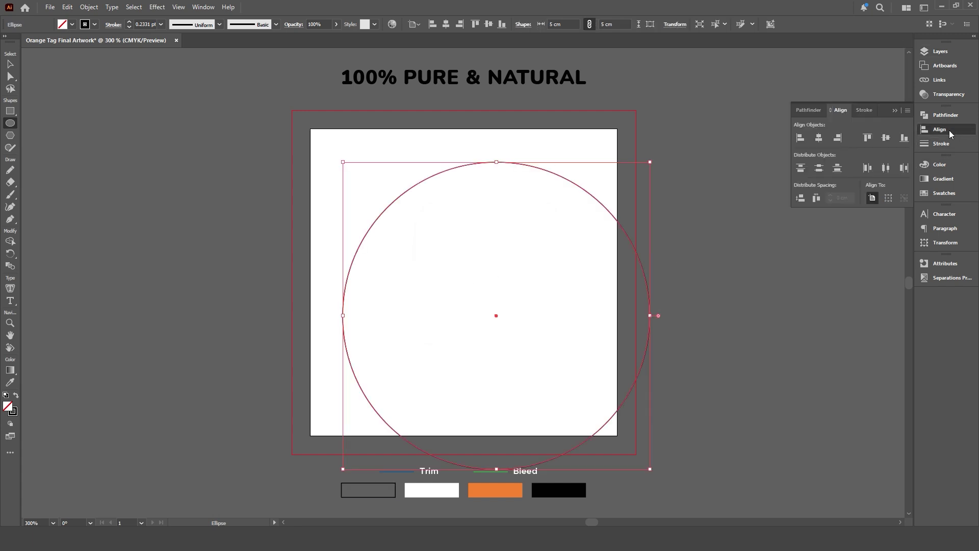
Centre the 5 cm circle horizontally and vertically on the artboard, and deselect it.
click(818, 138)
click(886, 138)
click(940, 129)
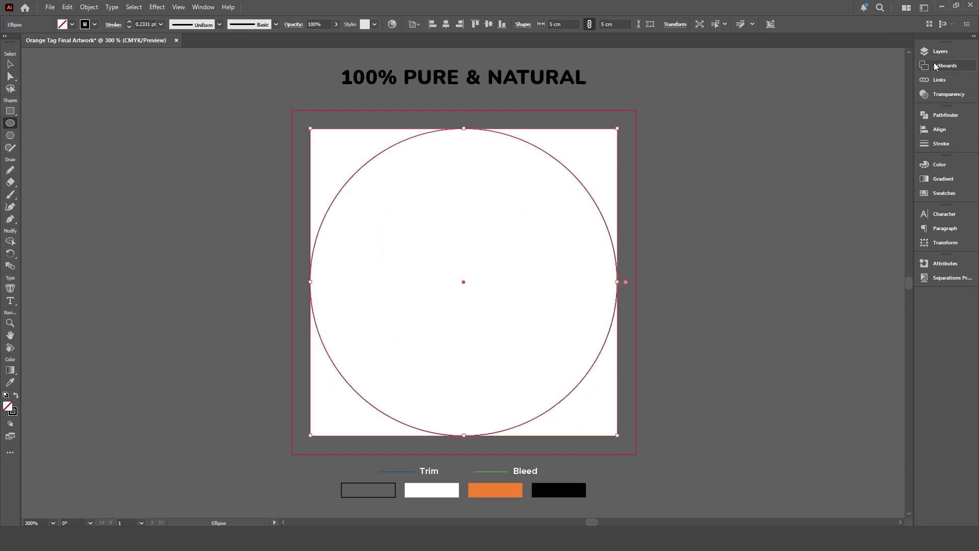
click(940, 51)
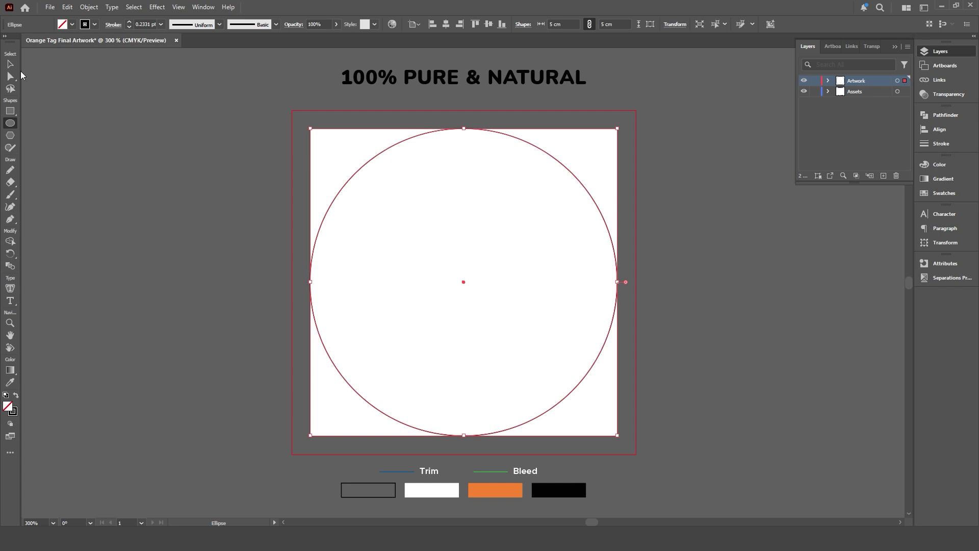
key(v)
click(438, 263)
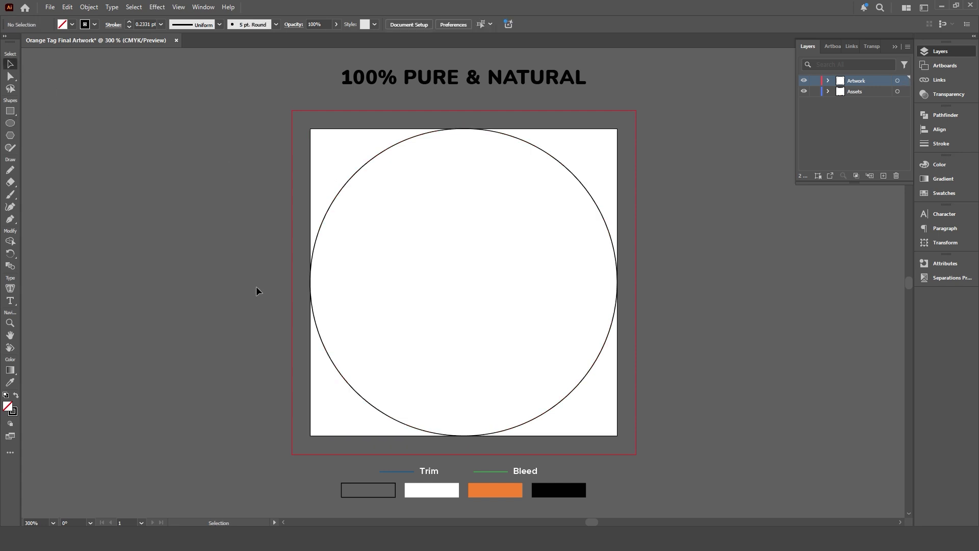
Create a second circle, 4.4 x 4.4 cm, on the Artwork layer.
key(l)
click(335, 149)
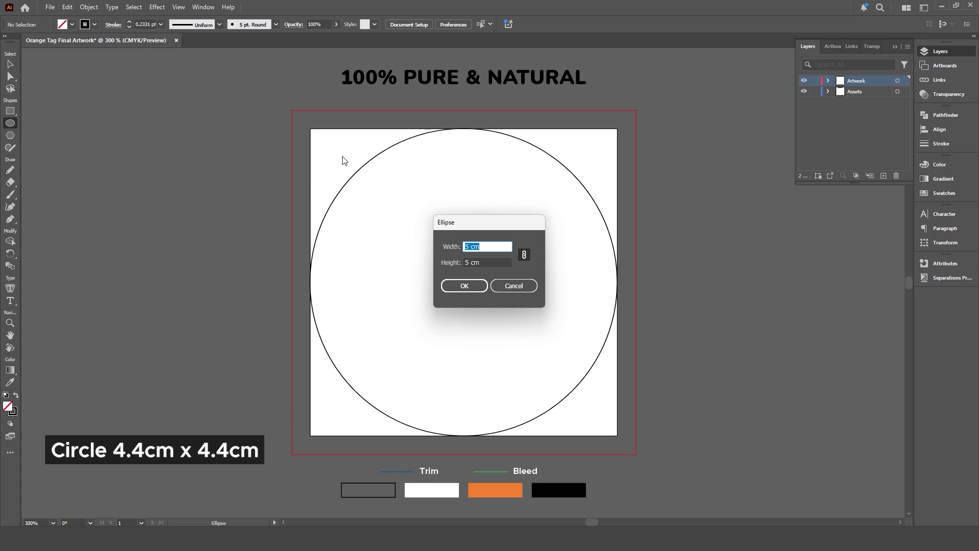
text(4.4)
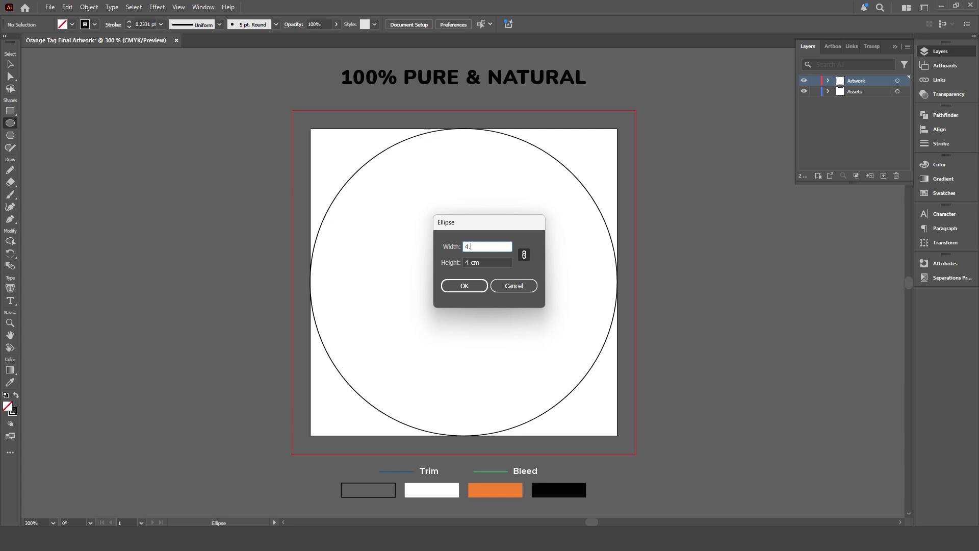
click(471, 288)
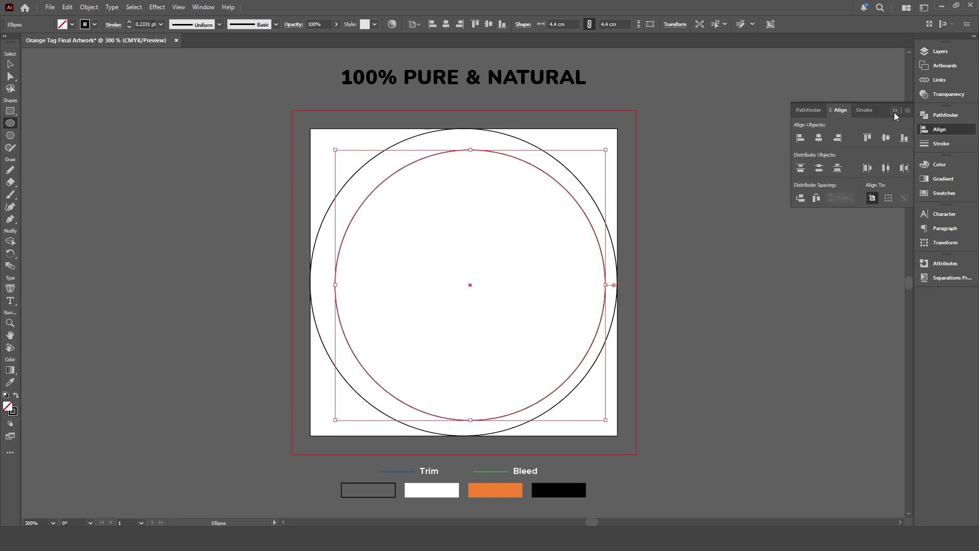
Centre the 4.4 cm circle horizontally and vertically on the artboard, and deselect it.
click(939, 129)
click(819, 138)
click(882, 138)
click(939, 129)
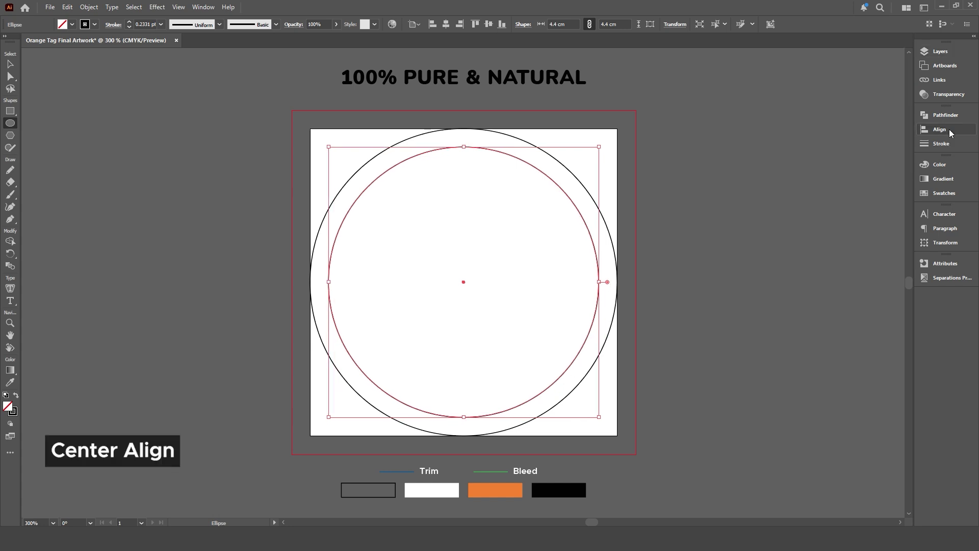
click(10, 64)
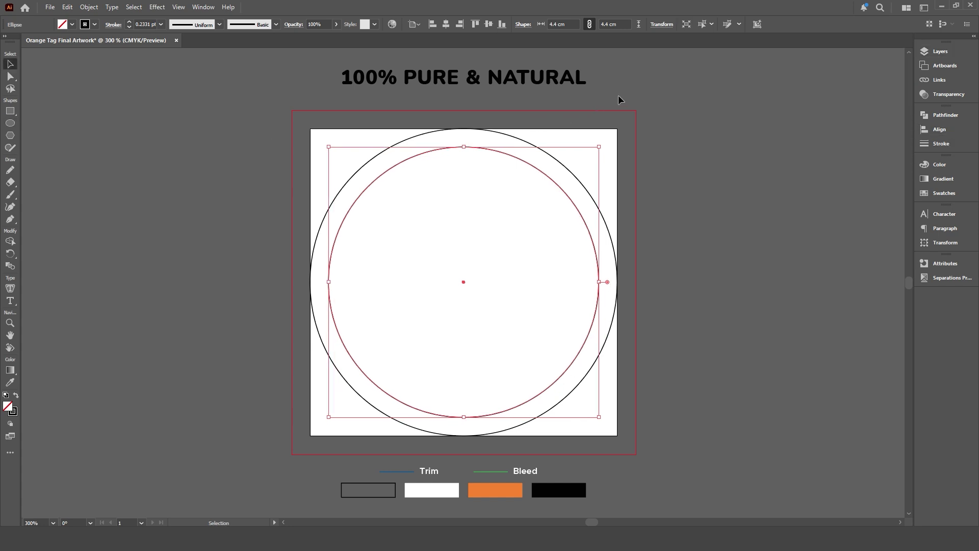
click(604, 139)
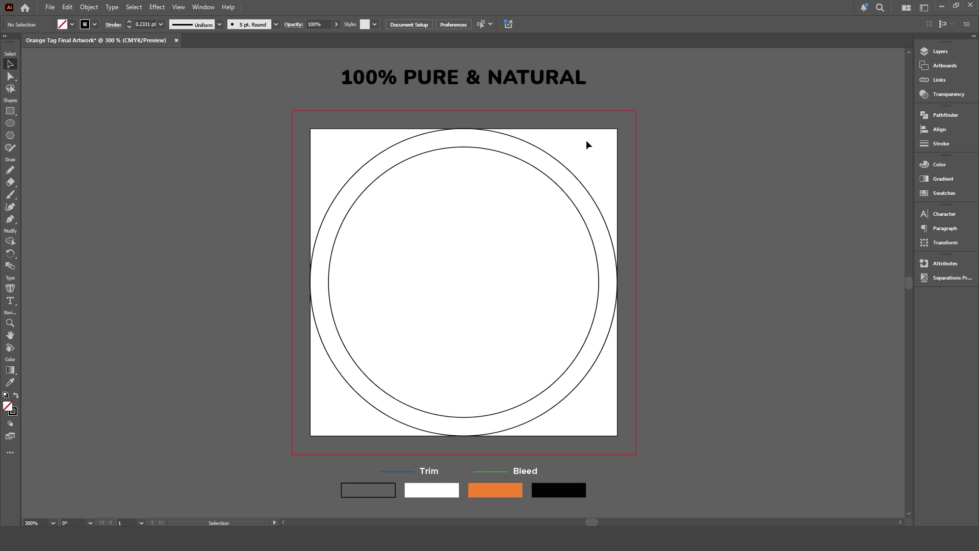
Fill the outer 5 cm circle with orange and no stroke by sampling the orange swatch with the Eyedropper.
click(939, 52)
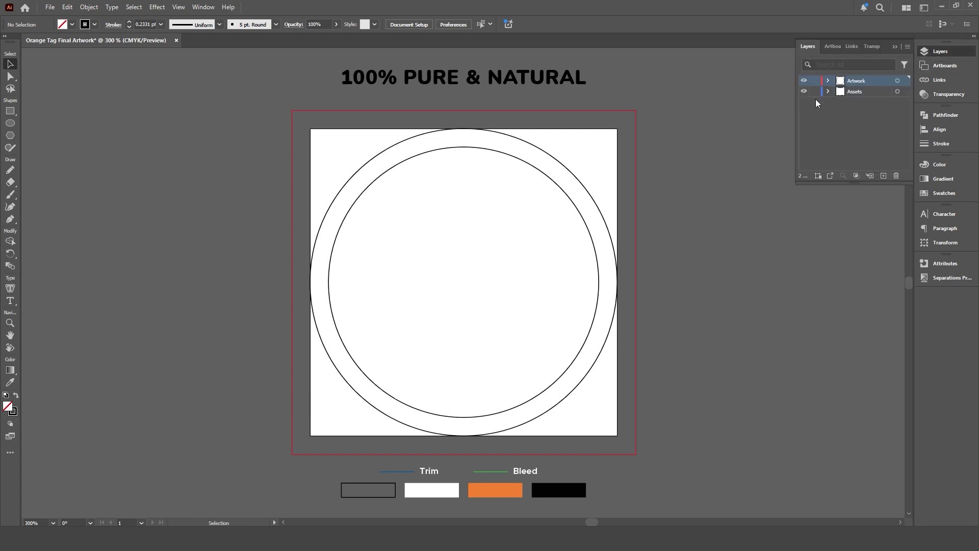
click(343, 190)
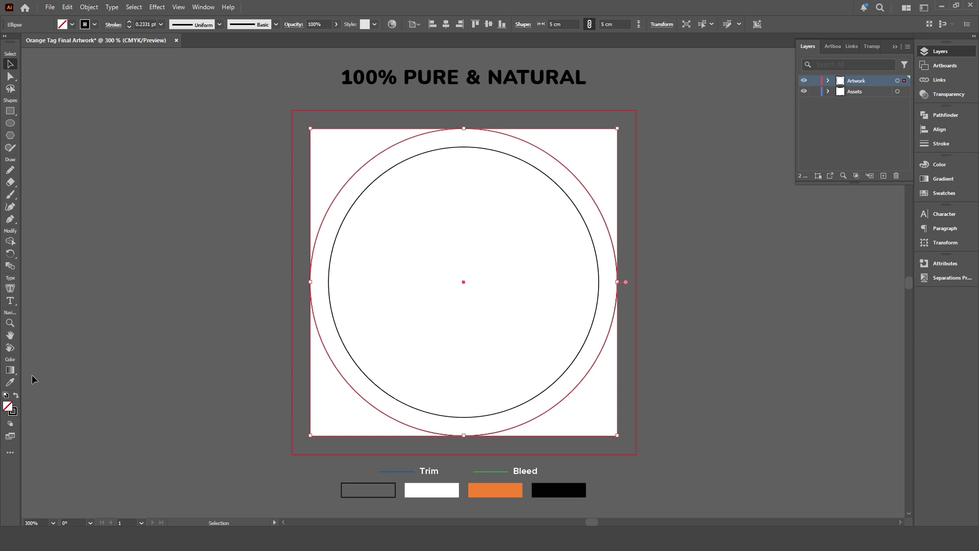
click(9, 382)
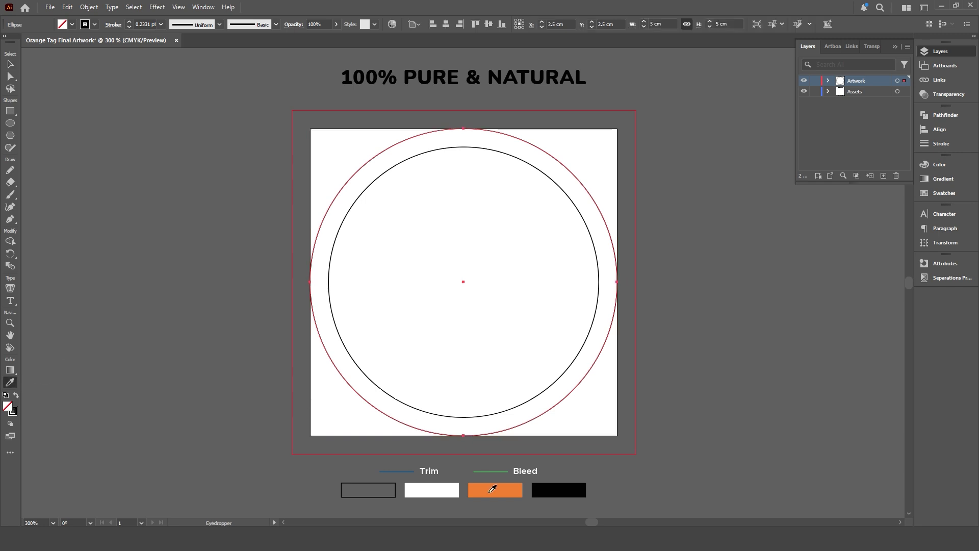
click(493, 489)
click(10, 64)
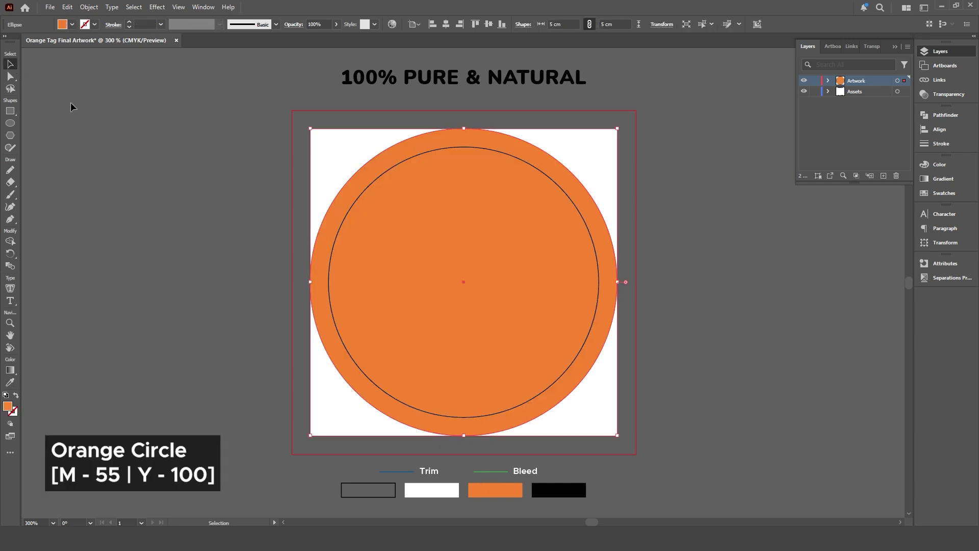
click(71, 106)
Fill the inner 4.4 cm circle with white and no stroke by sampling the white swatch with the Eyedropper.
click(352, 204)
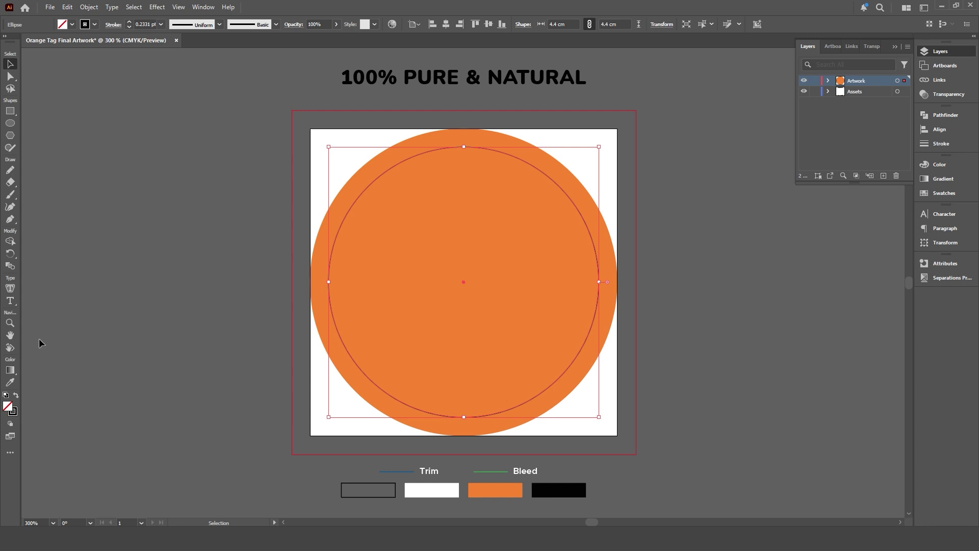
click(9, 382)
click(450, 489)
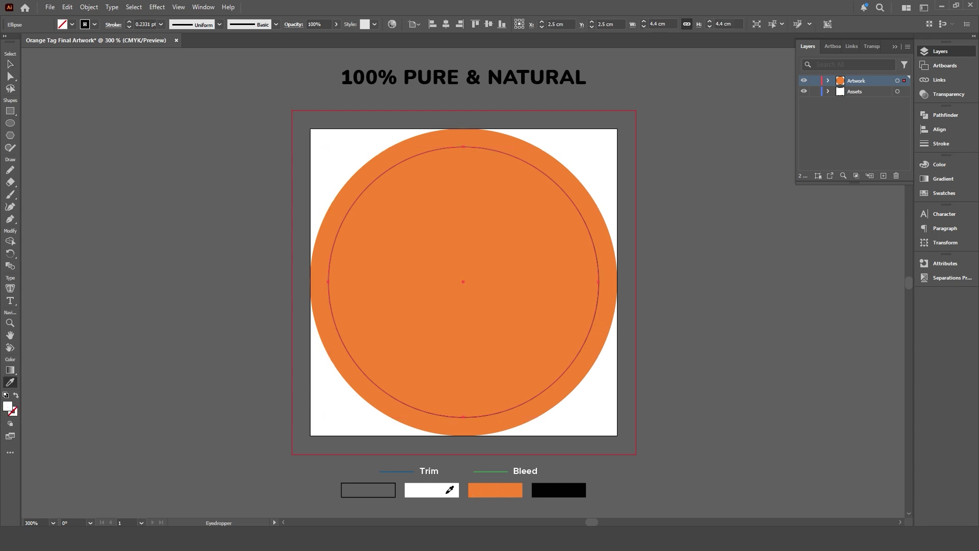
click(9, 65)
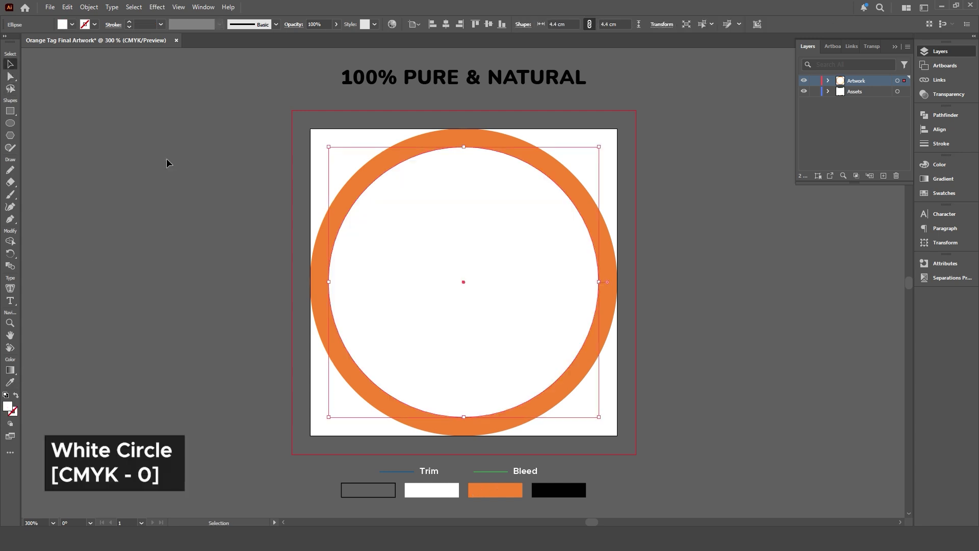
Deselect the artwork and add a new layer named Trim above the Artwork layer.
click(325, 254)
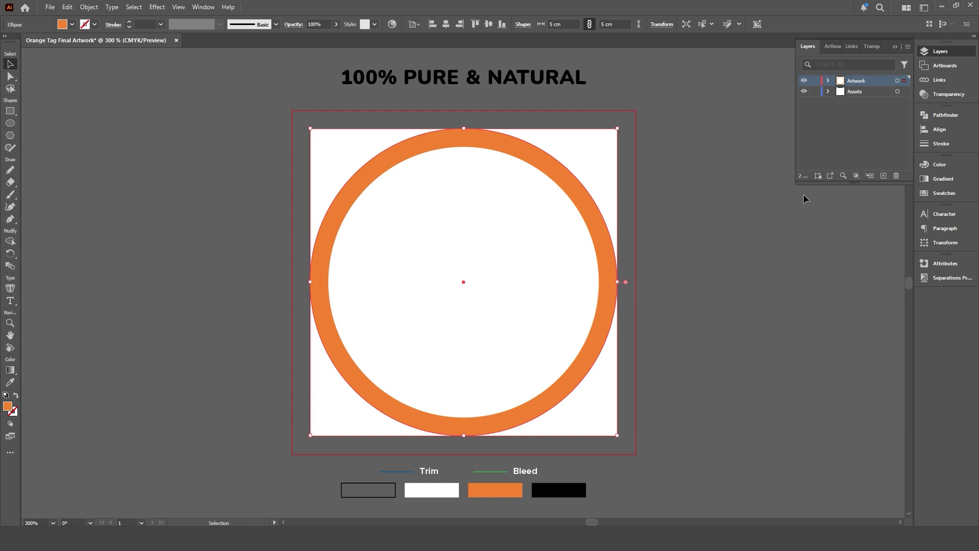
click(761, 311)
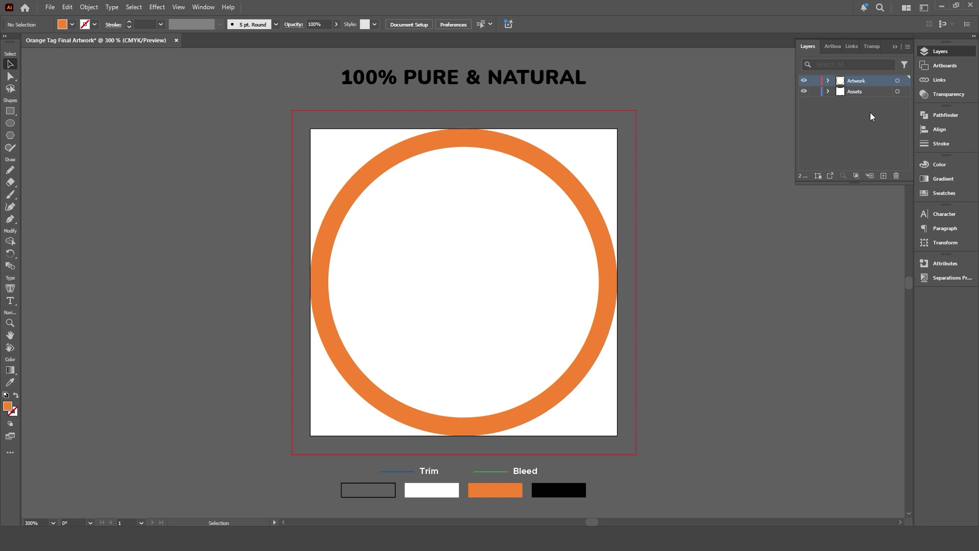
click(885, 175)
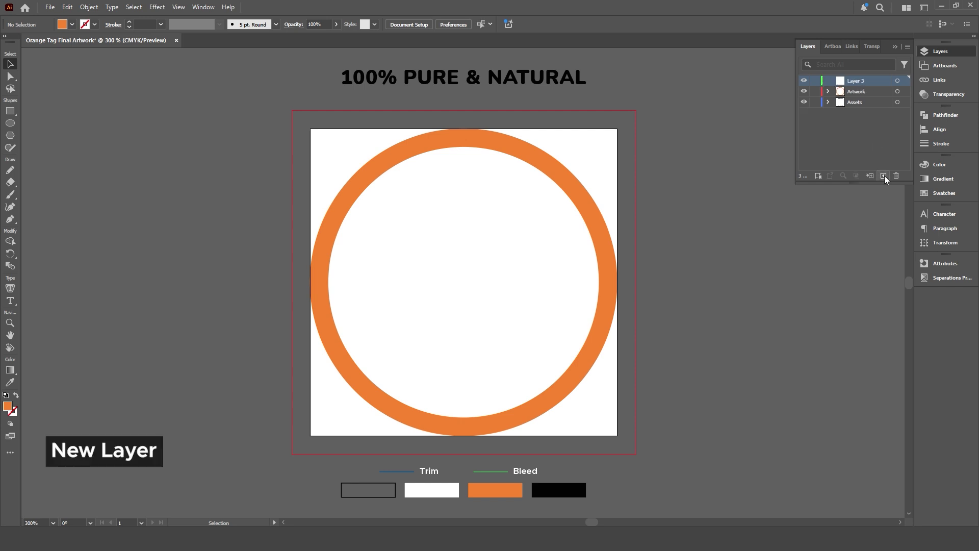
double_click(861, 81)
text(T)
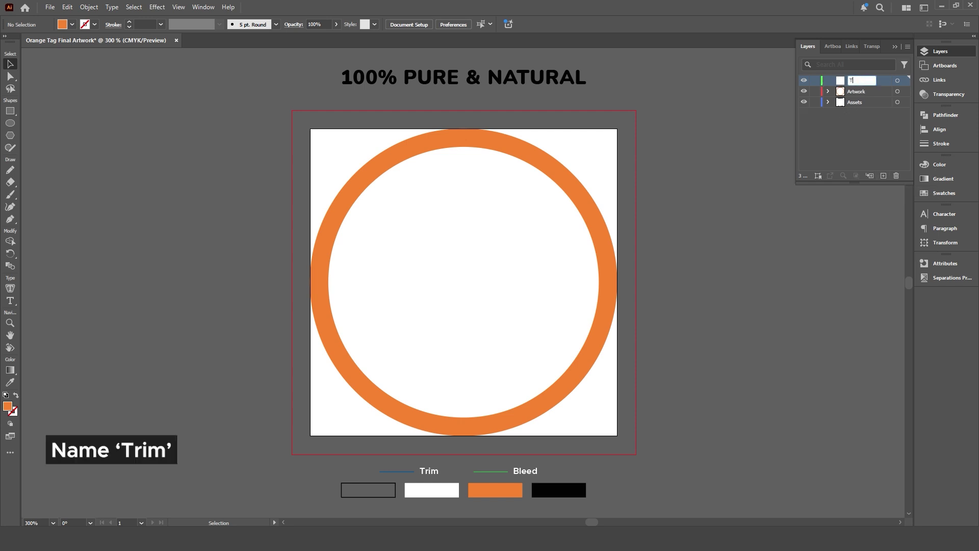
text(rim)
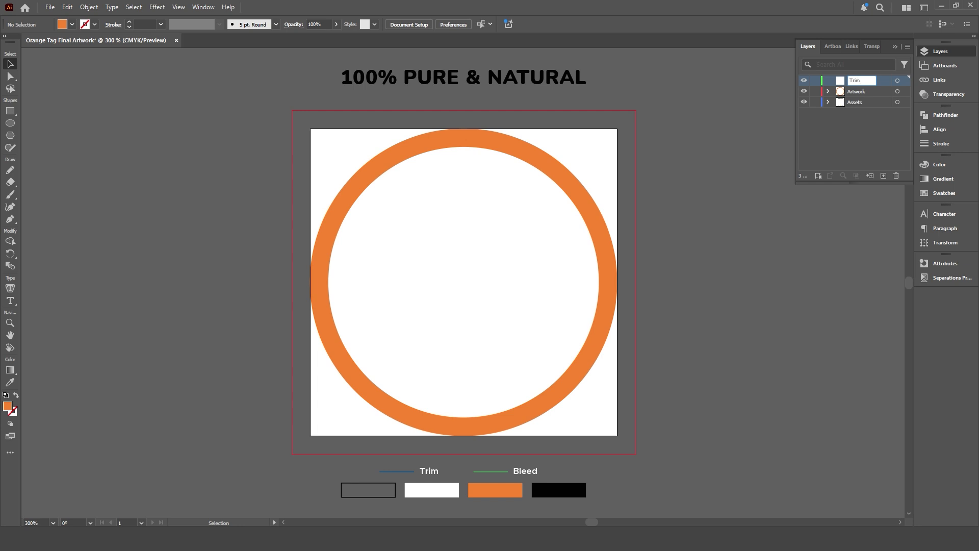
key(Return)
Copy the 5 cm orange circle from the Artwork layer and paste it onto the Trim layer.
click(864, 78)
click(863, 92)
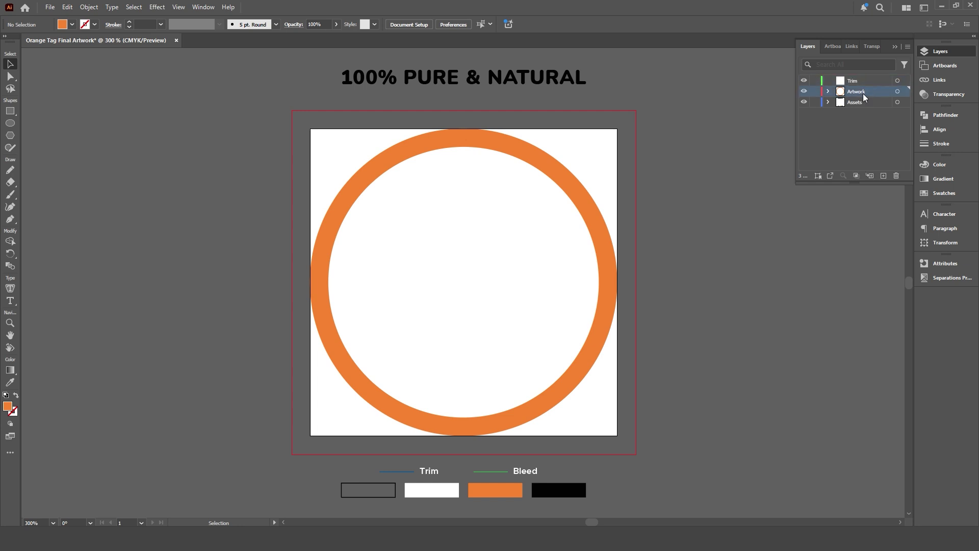
click(521, 146)
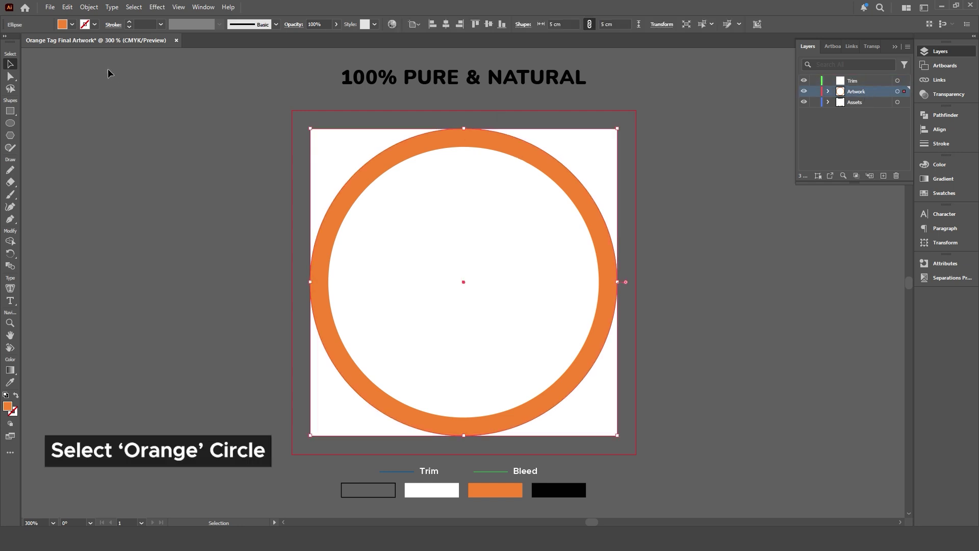
click(66, 7)
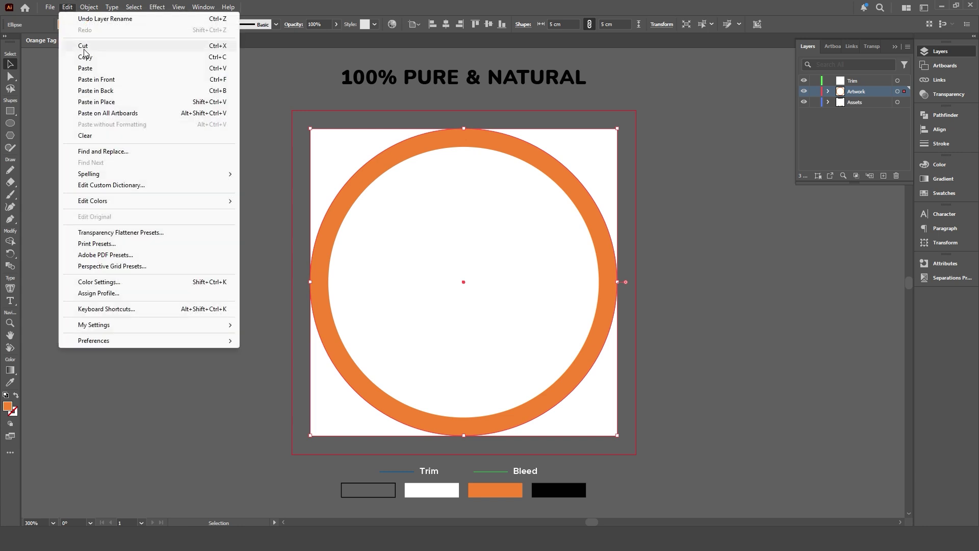
click(88, 60)
click(857, 81)
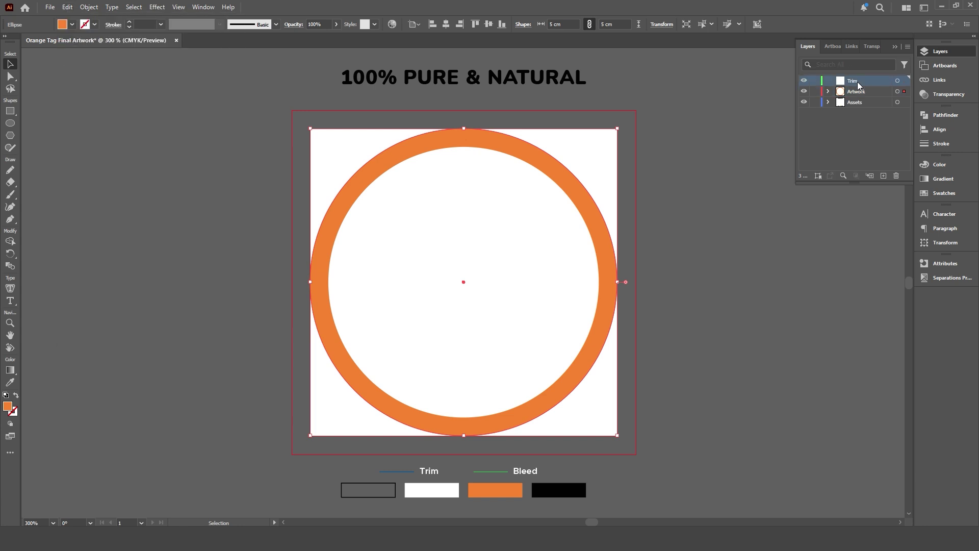
click(67, 7)
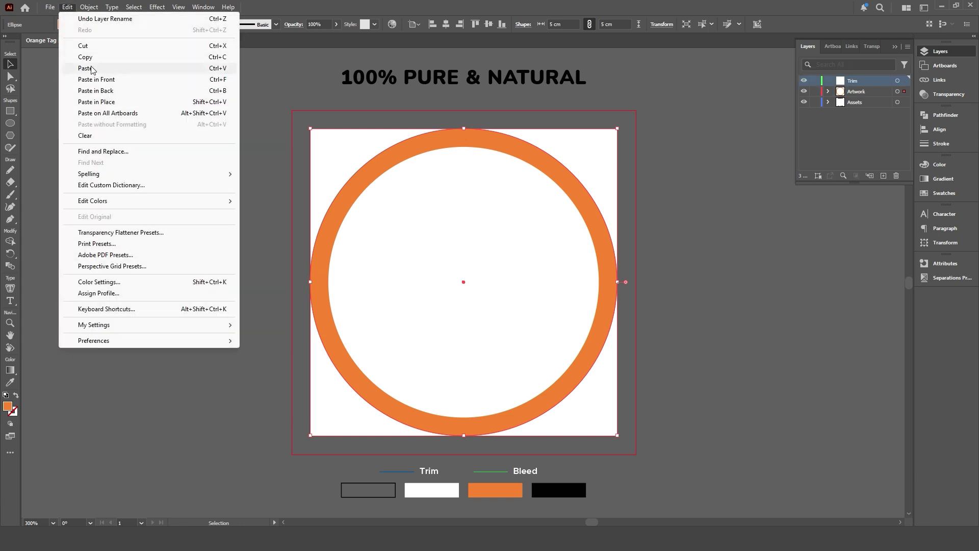
click(87, 68)
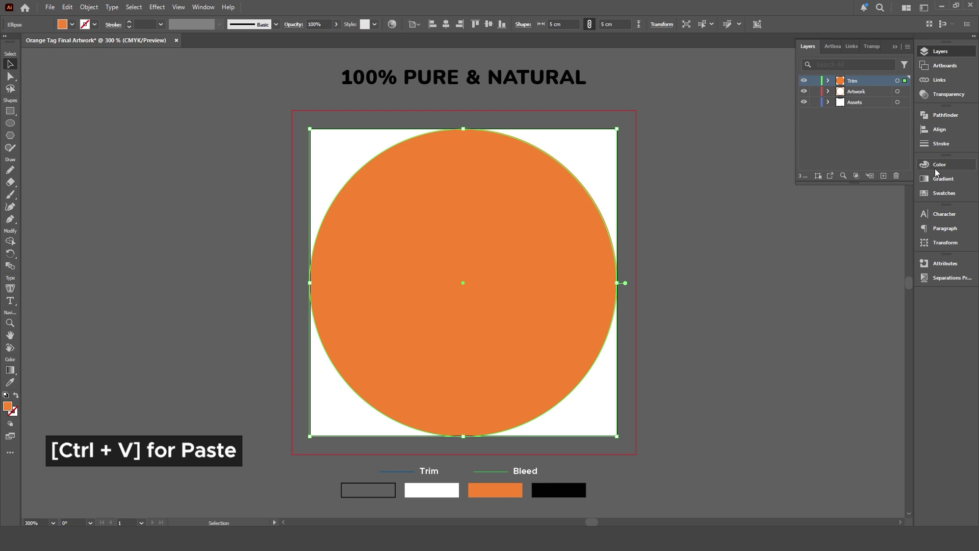
Centre the pasted orange circle horizontally and vertically on the artboard.
click(948, 131)
click(818, 139)
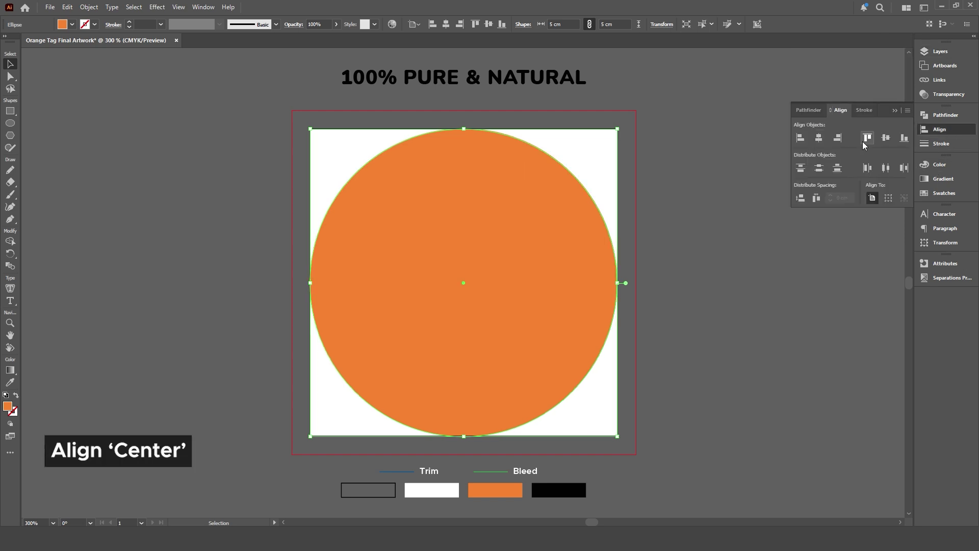
click(886, 139)
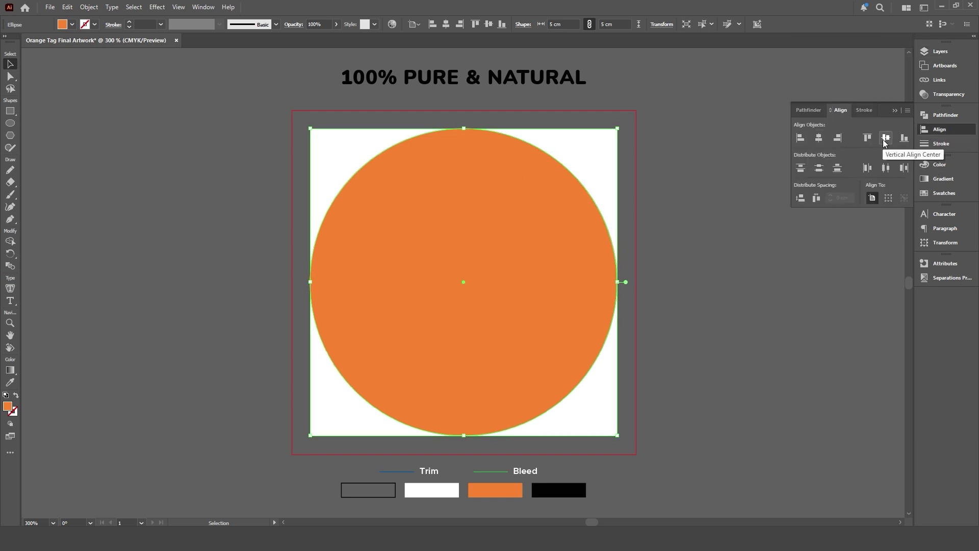
Give the Trim layer's circle no fill and a 0.25 pt blue stroke by sampling the Trim line with the Eyedropper, and deselect it.
click(940, 52)
click(10, 381)
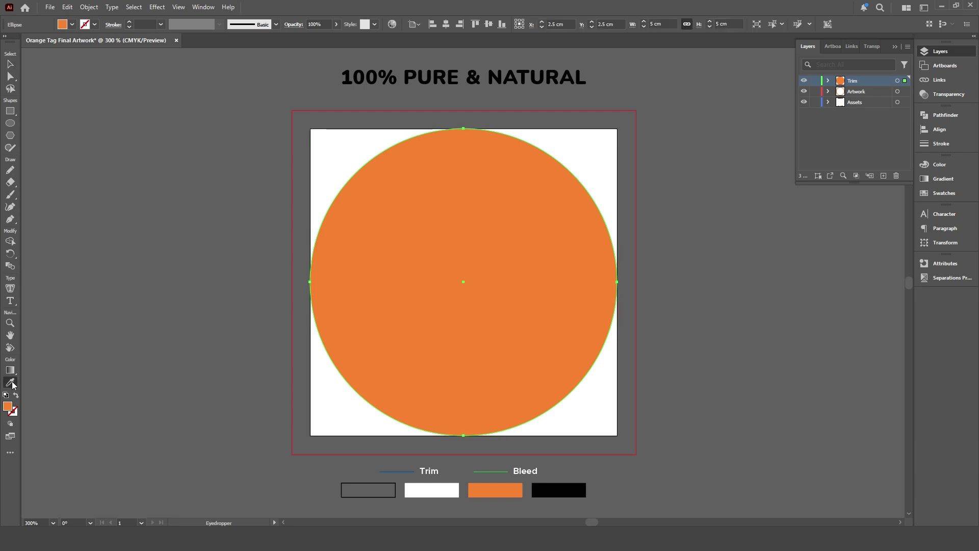
click(406, 471)
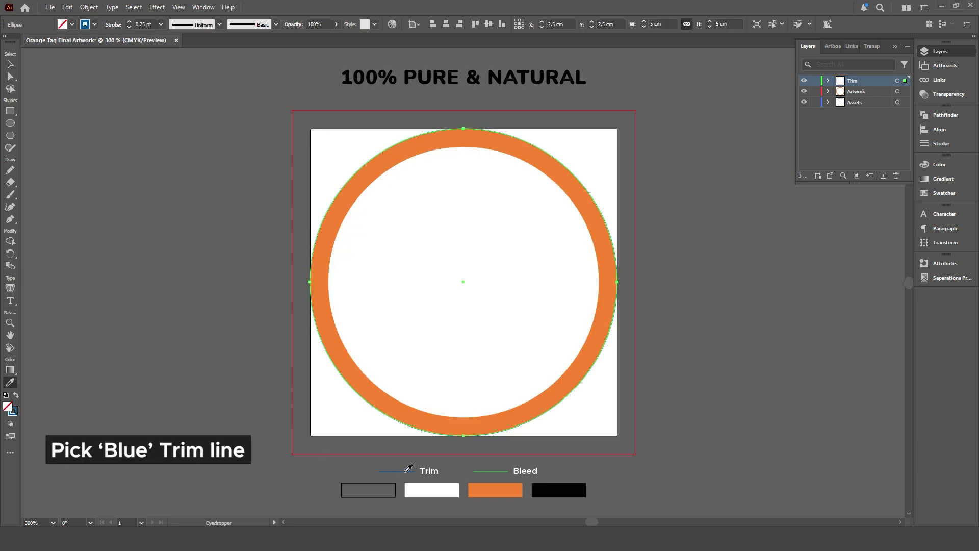
click(11, 65)
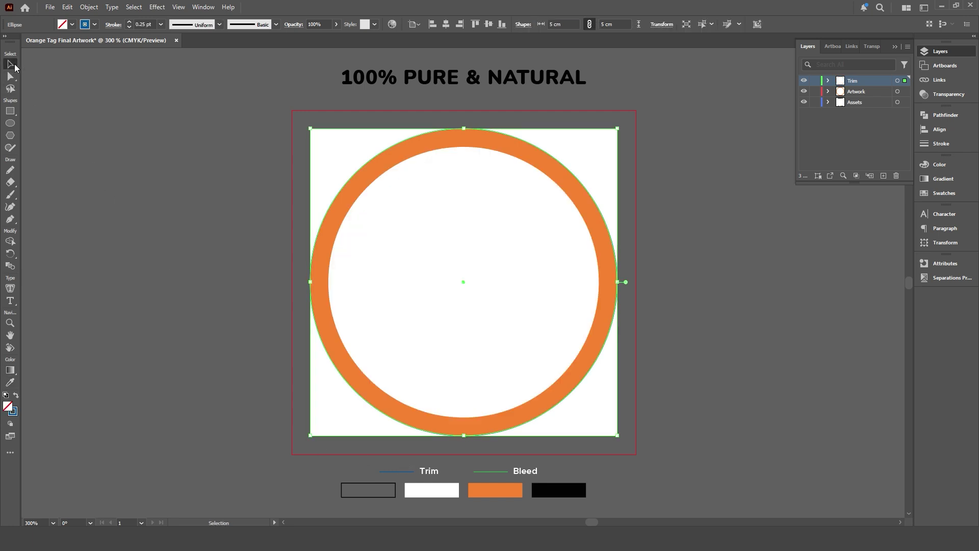
click(277, 181)
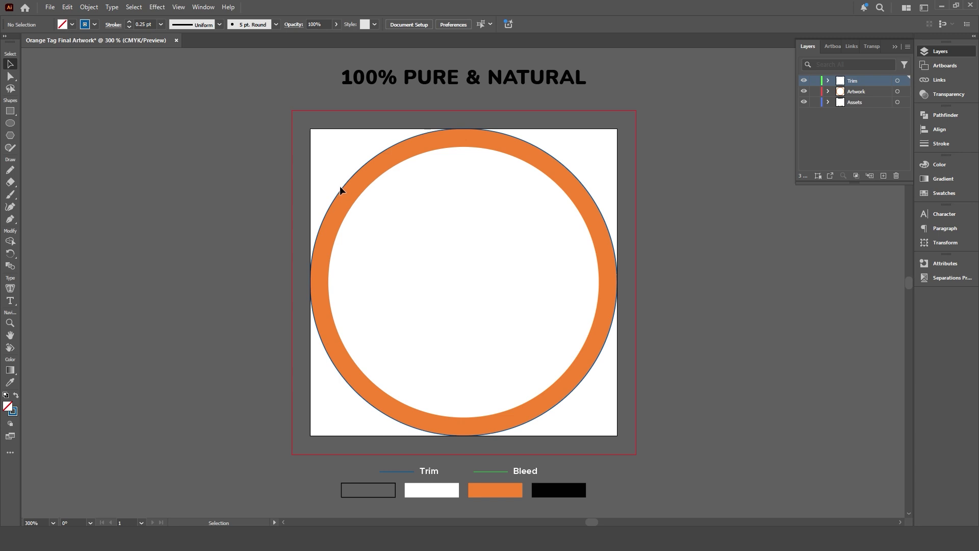
Show the rulers and add one vertical and one horizontal guide, each centred on the artboard.
key(ctrl+r)
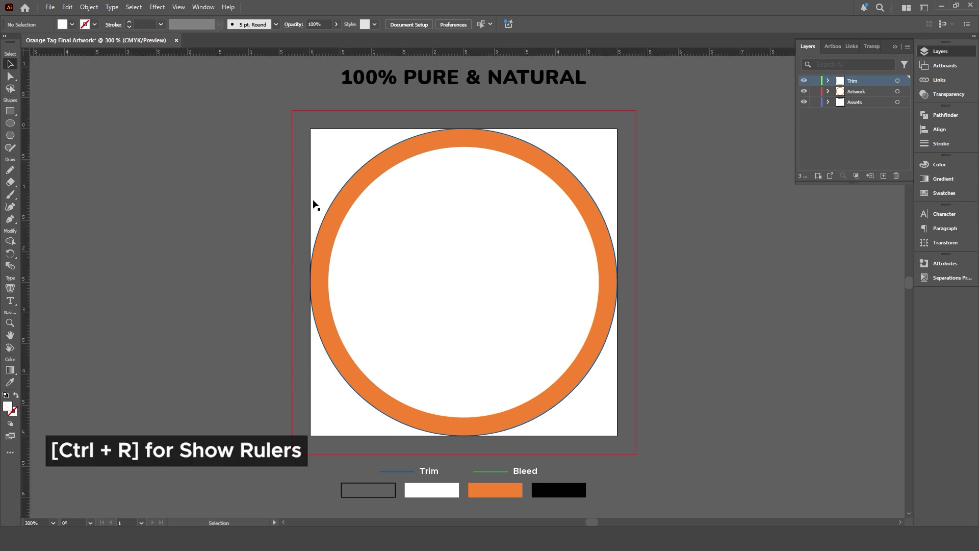
drag(20, 211, 190, 213)
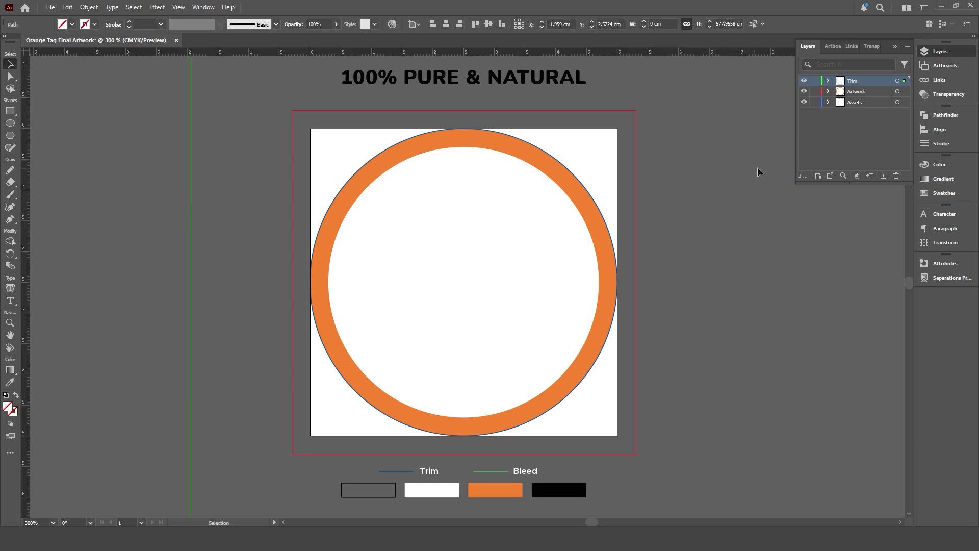
click(943, 129)
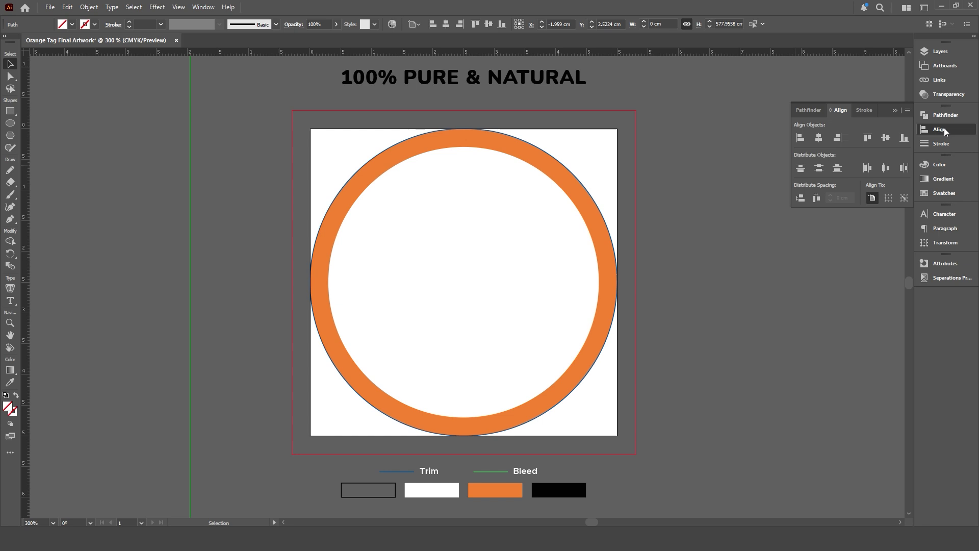
click(818, 139)
drag(732, 53, 740, 161)
click(885, 137)
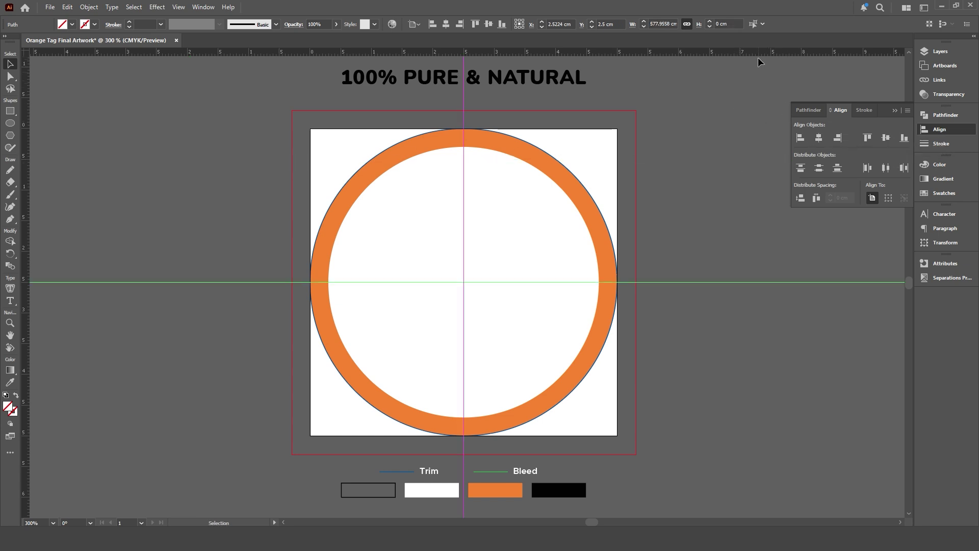
Add a second horizontal guide and align it to the top edge of the white 4.4 cm circle as key object.
drag(754, 52, 756, 167)
click(547, 216)
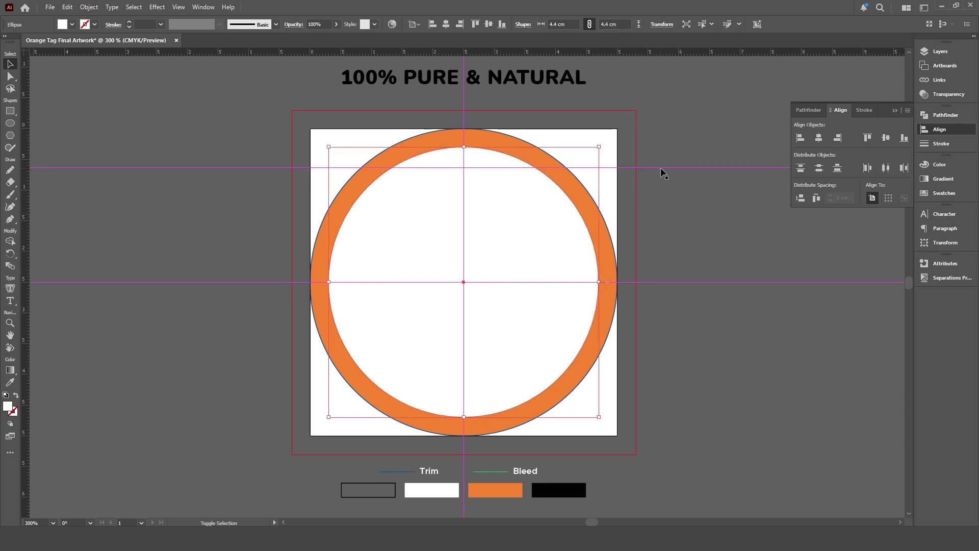
shift+click(660, 168)
click(545, 212)
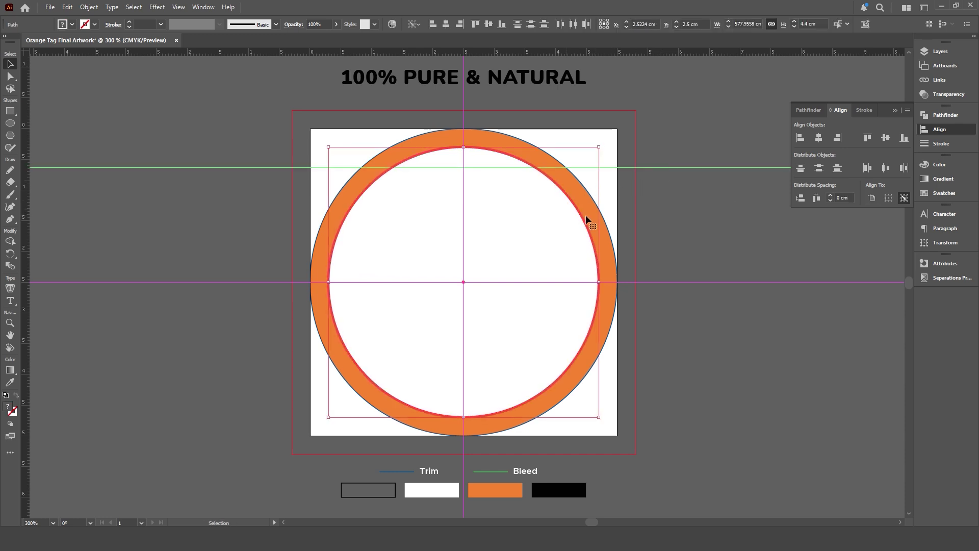
click(867, 138)
click(721, 119)
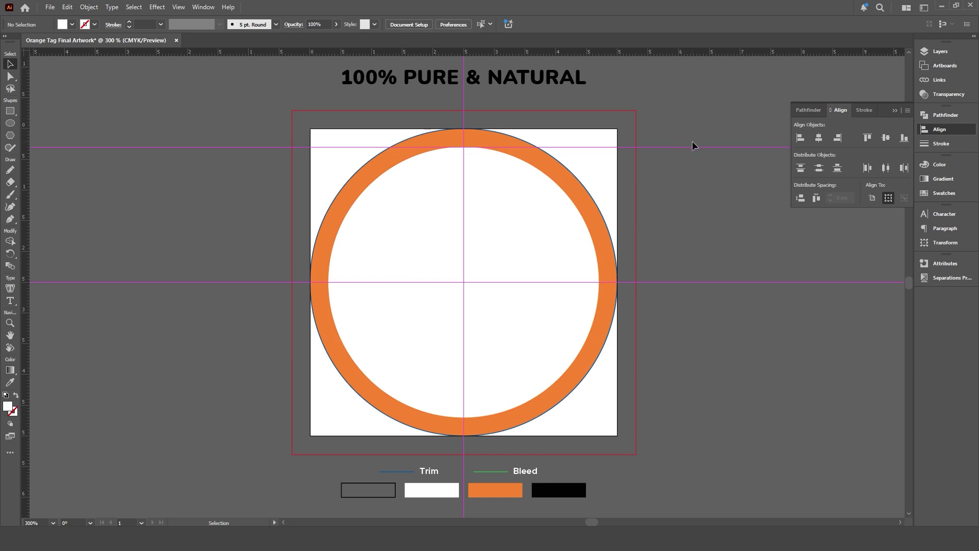
Create a 0.3 x 0.3 cm circle for the thread hole on the Trim layer.
click(938, 52)
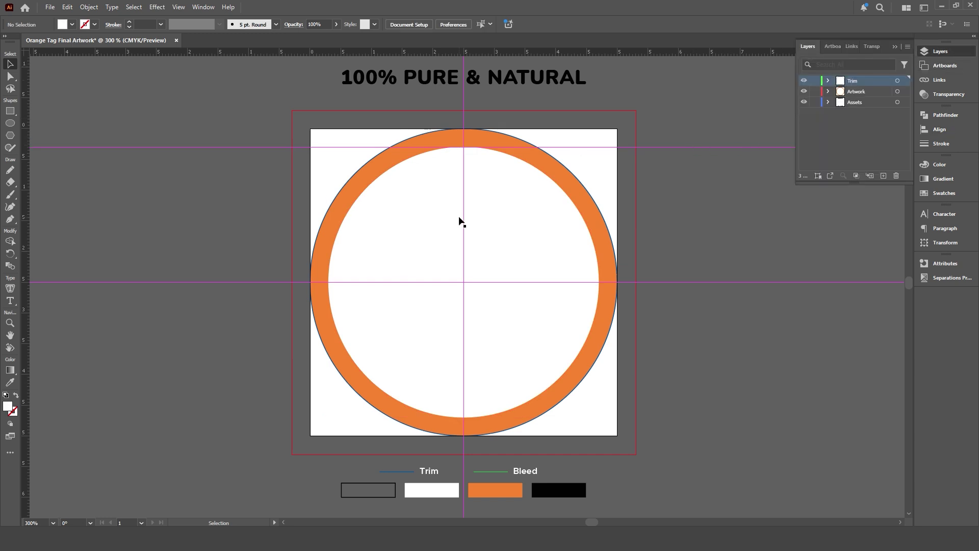
click(9, 123)
click(405, 237)
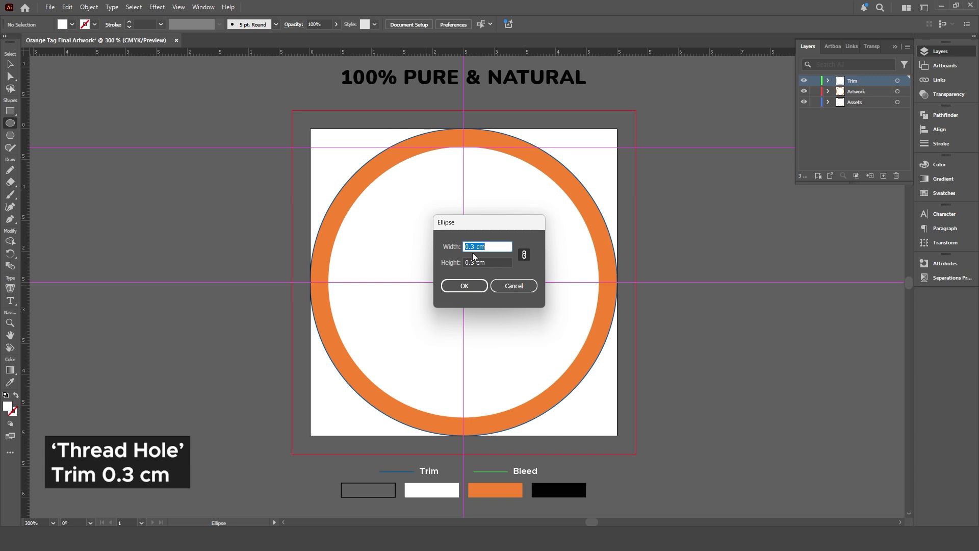
click(474, 287)
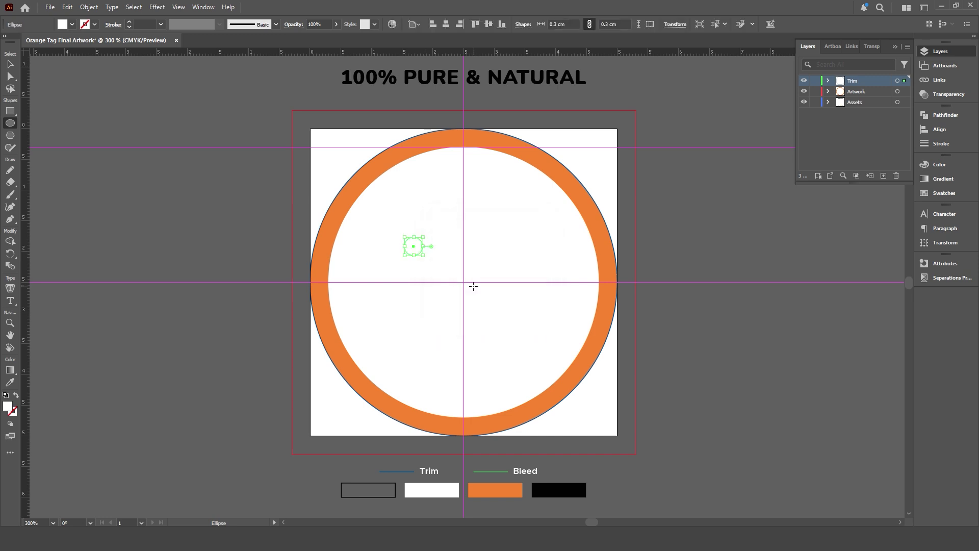
Give the thread-hole circle no fill and a 0.25 pt blue stroke by sampling the Trim line with the Eyedropper, and deselect it.
click(9, 382)
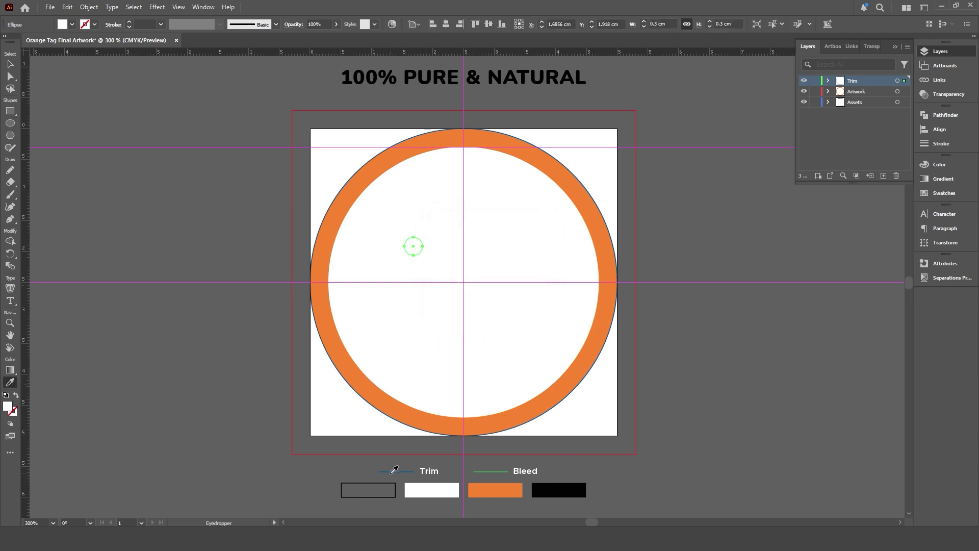
click(395, 468)
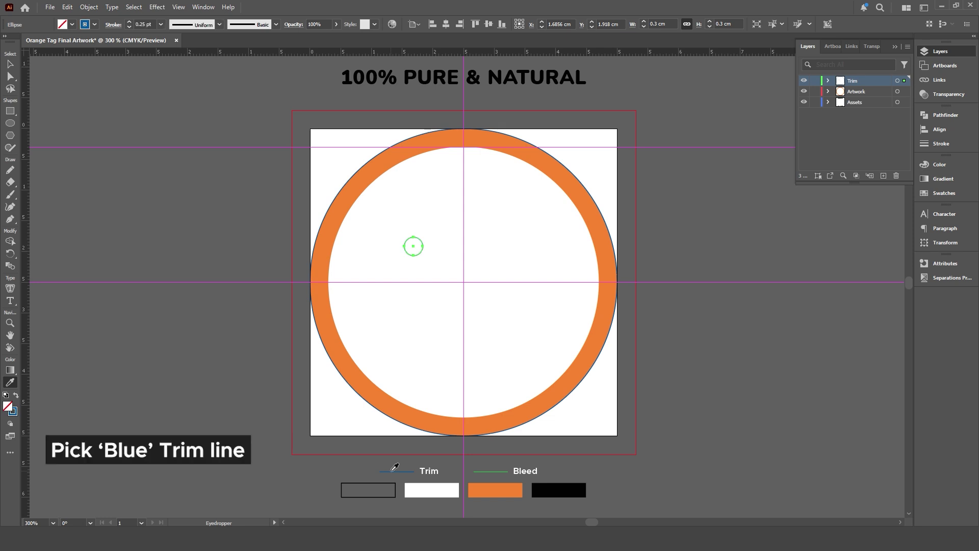
key(v)
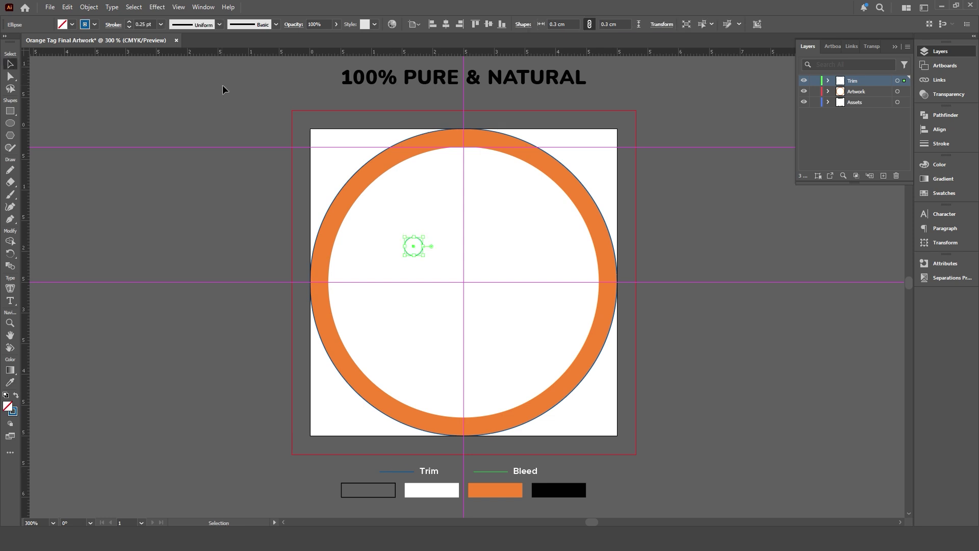
click(237, 96)
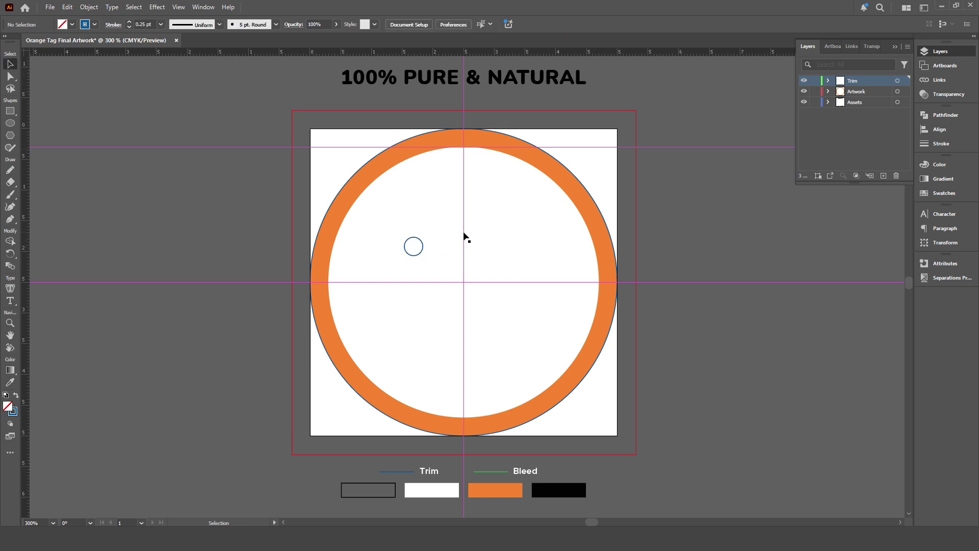
Centre the thread-hole circle horizontally on the vertical guide, using the guide as key object, and deselect them.
click(464, 237)
shift+click(423, 247)
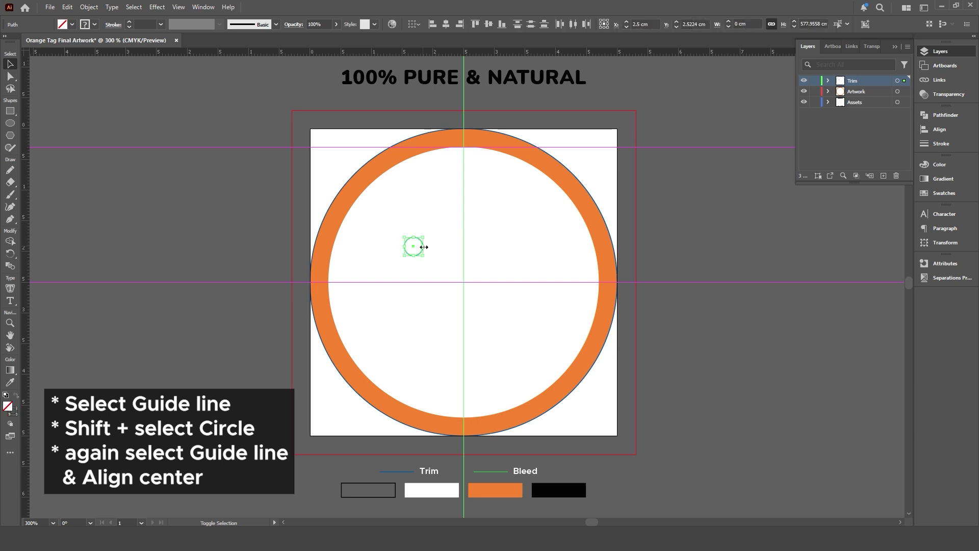
click(463, 240)
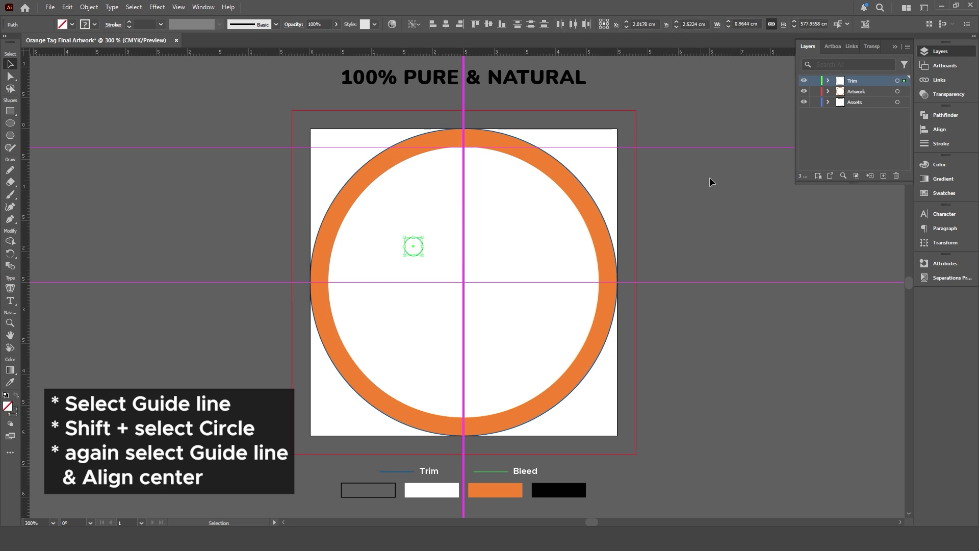
click(951, 134)
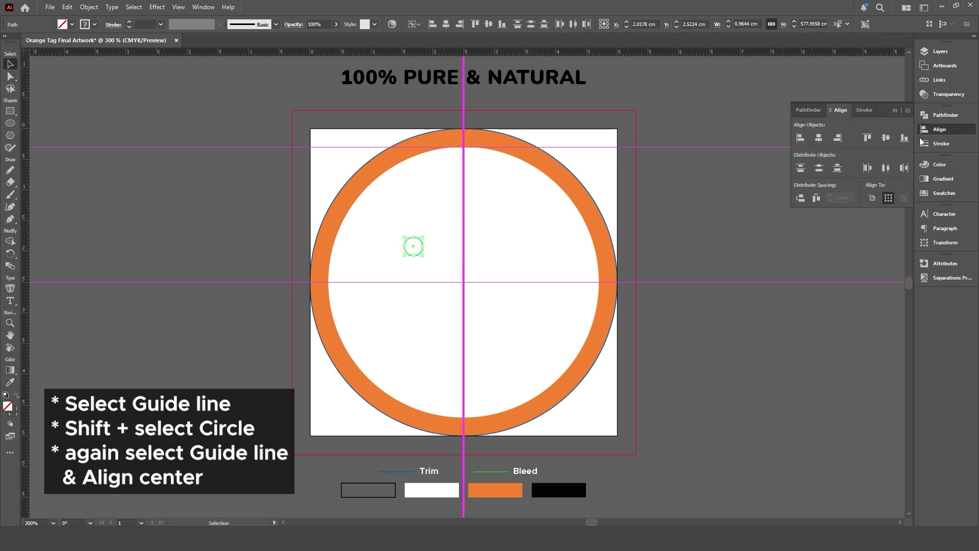
click(819, 137)
click(718, 181)
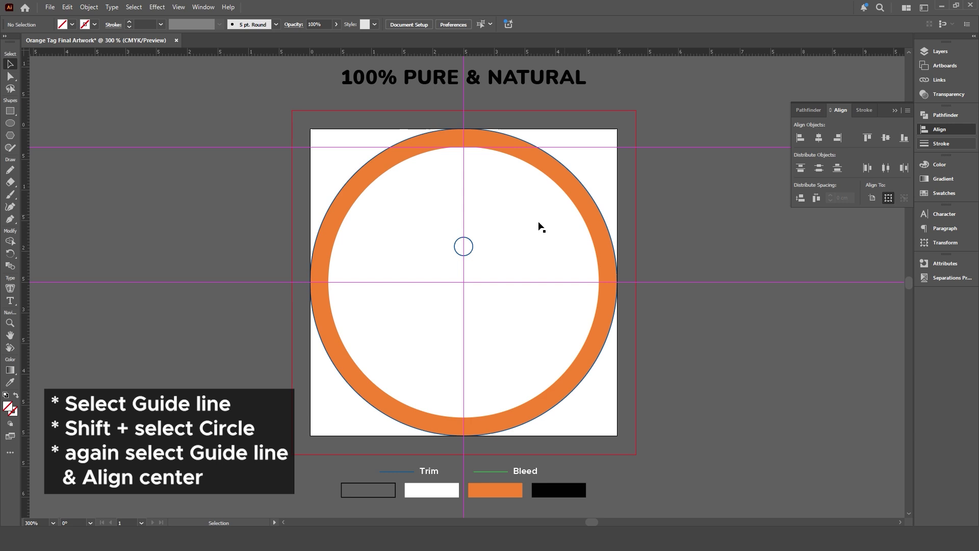
Align the top of the thread-hole circle to the upper horizontal guide as key object, and deselect them.
click(473, 244)
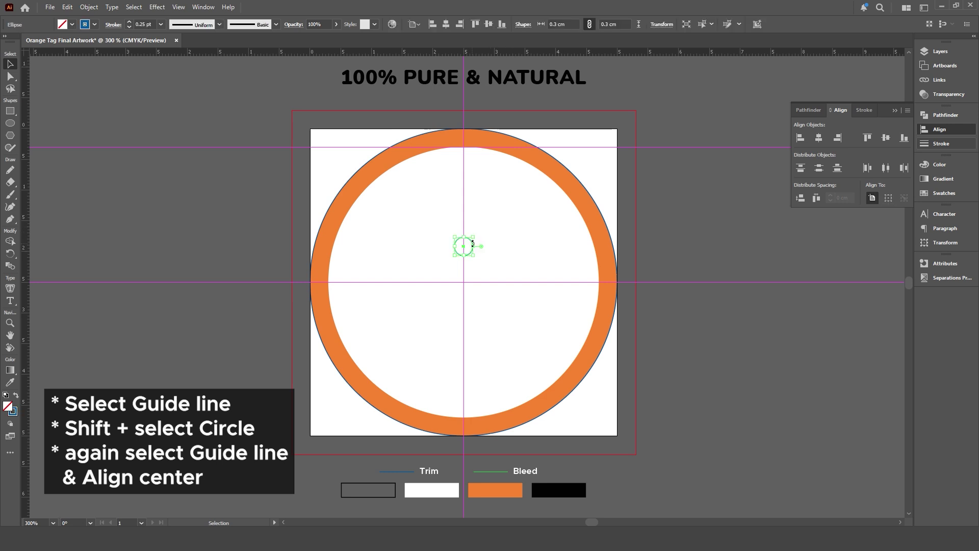
shift+click(570, 148)
click(570, 148)
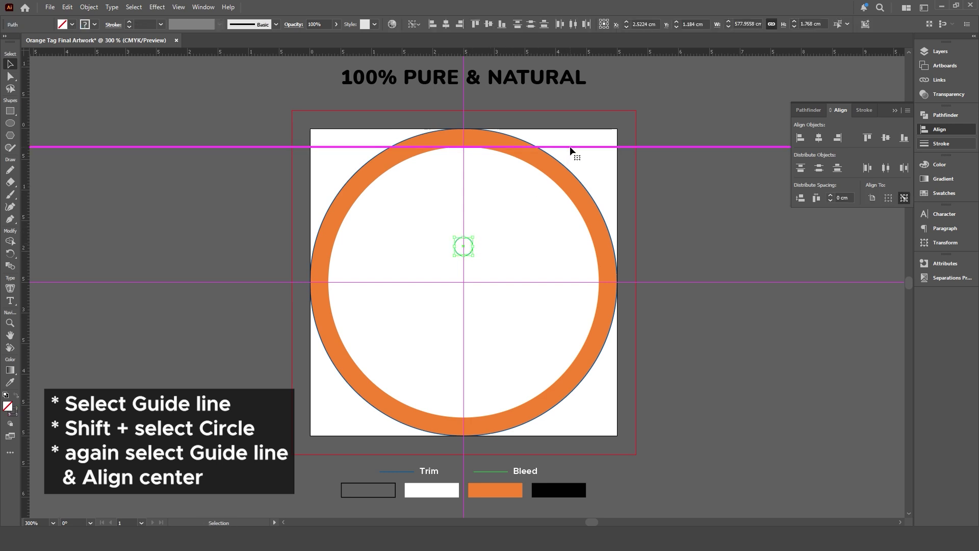
click(866, 139)
click(702, 181)
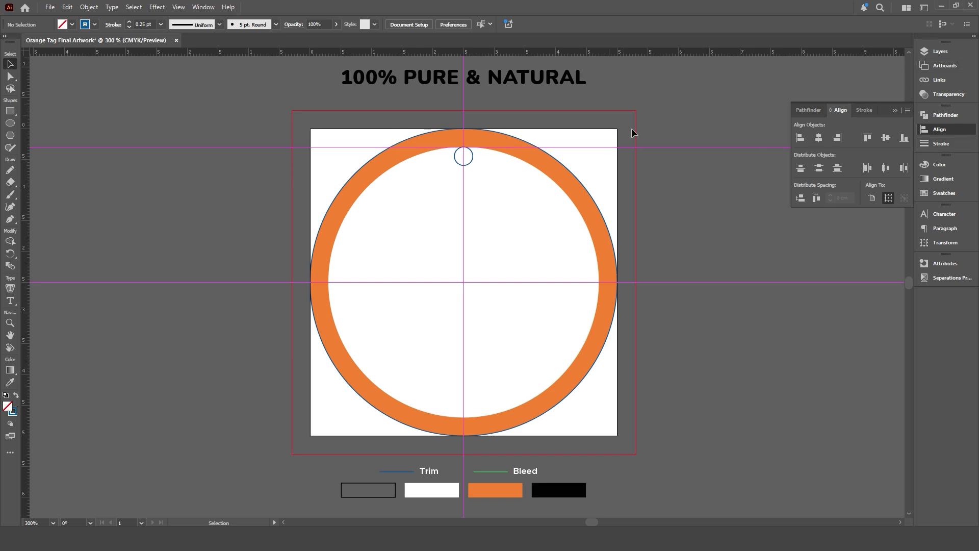
Offset the path of the 5 cm orange circle on the Artwork layer outward by 0.3 cm with Miter joins.
click(940, 51)
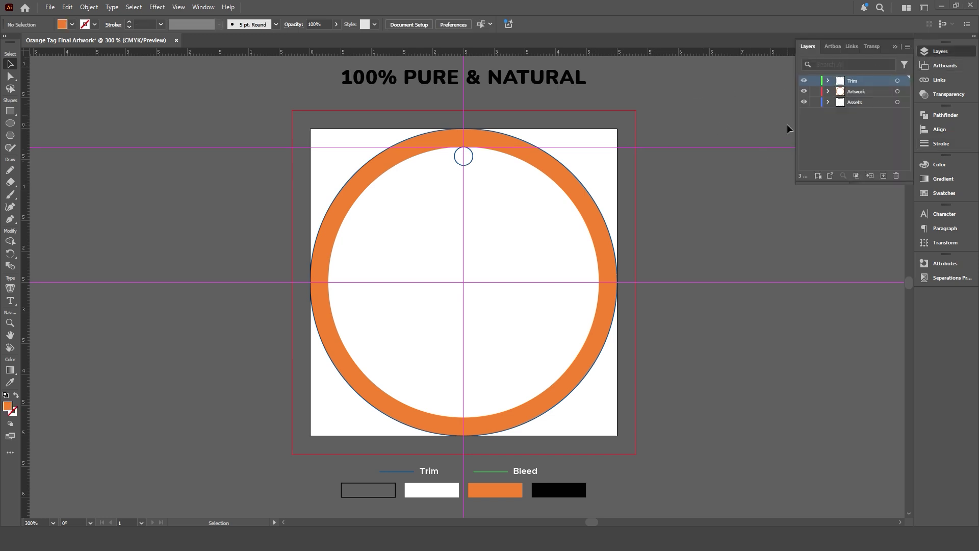
click(851, 93)
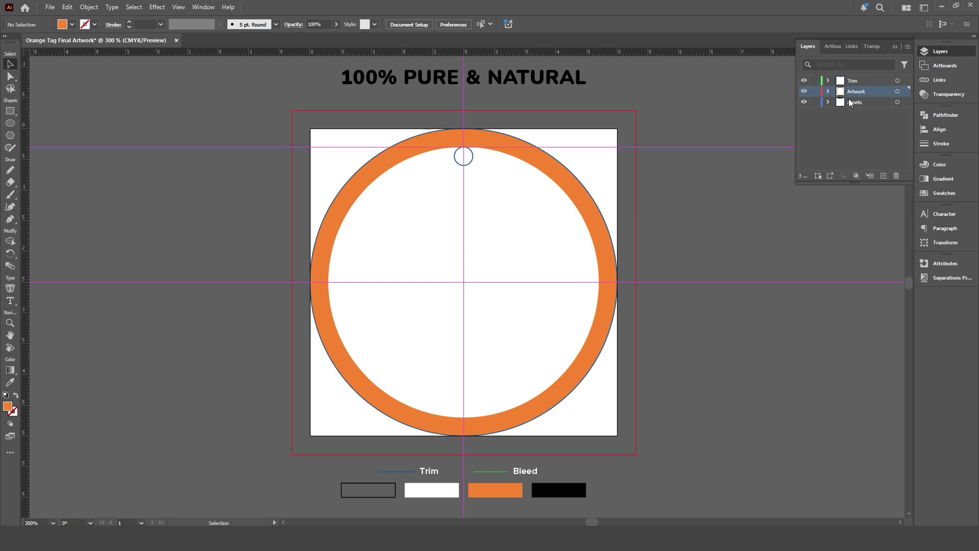
click(568, 181)
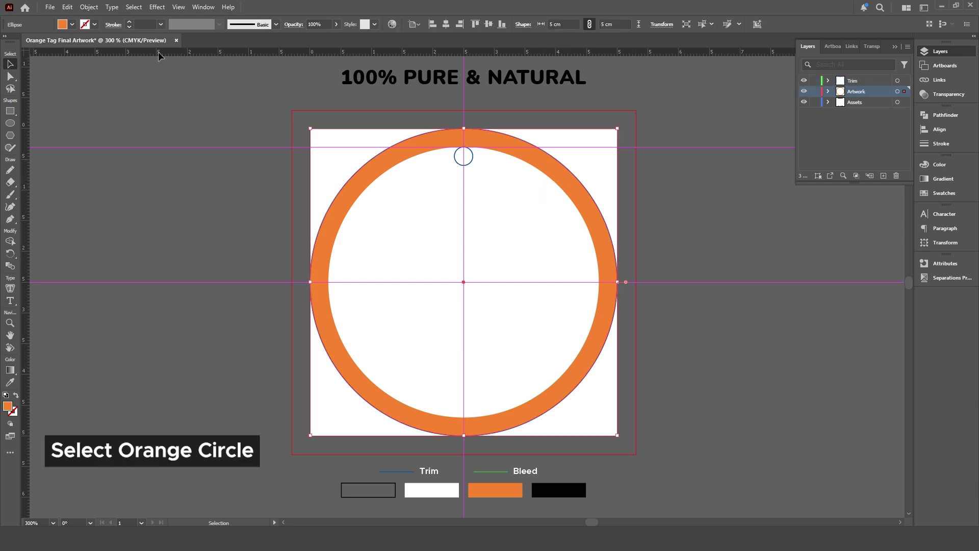
click(89, 7)
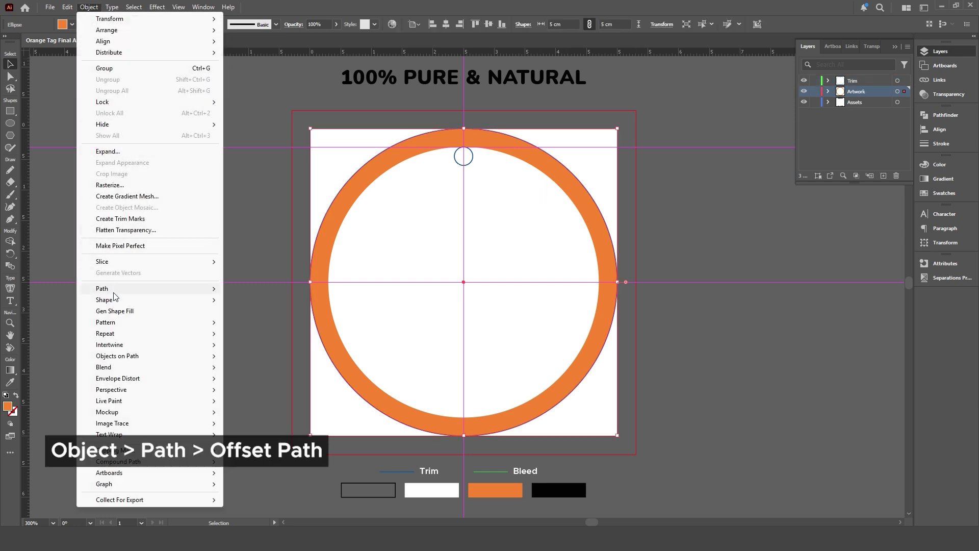
mouse_move(110, 289)
click(268, 327)
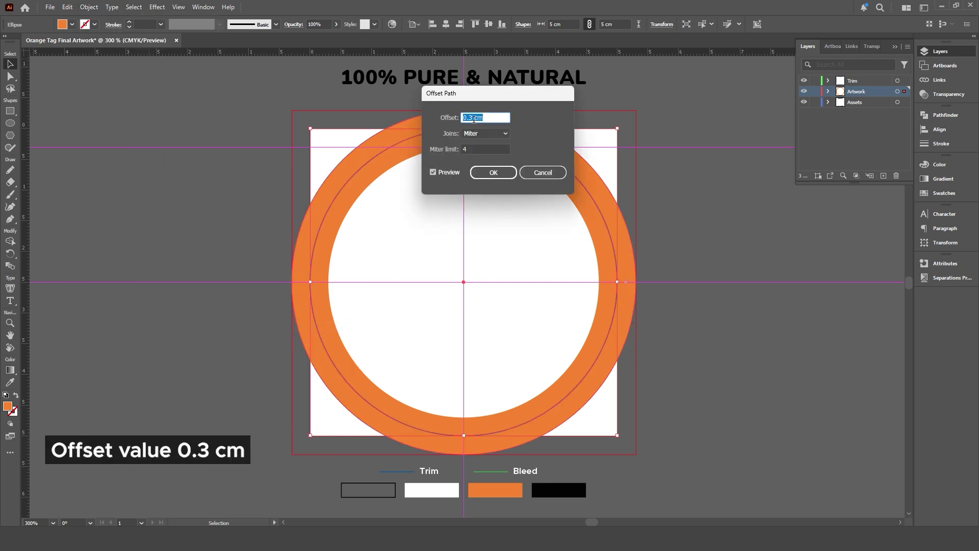
click(485, 172)
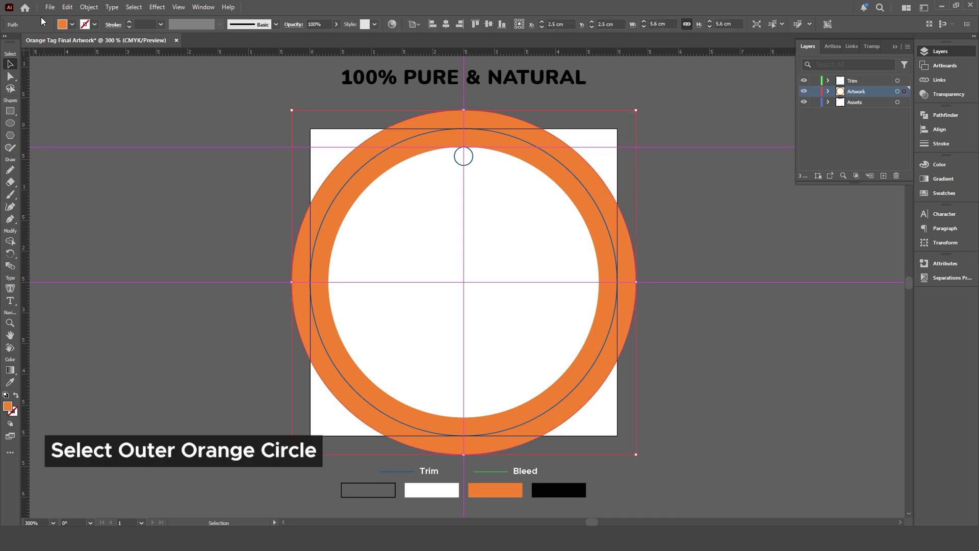
Copy the outer 5.6 cm orange circle and create a new layer named Bleed.
click(67, 7)
click(84, 57)
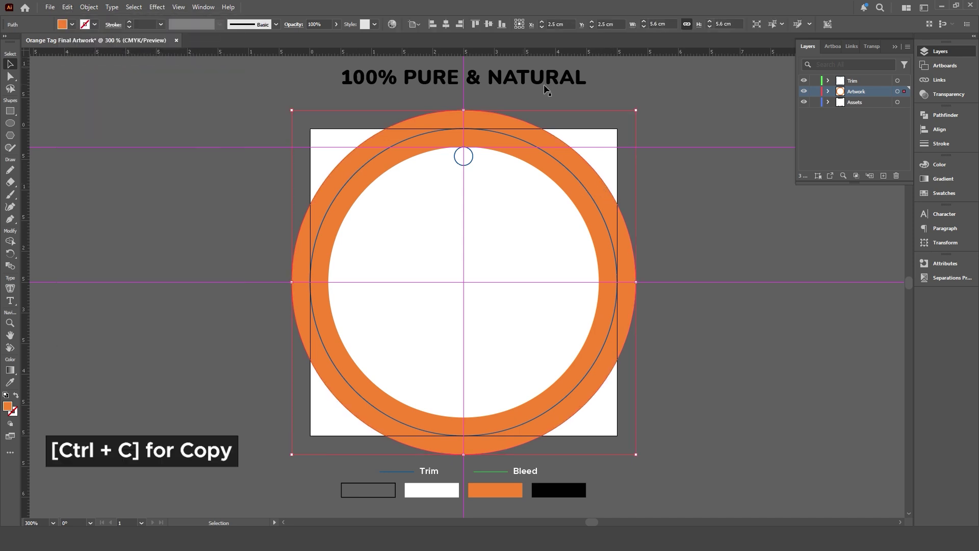
click(869, 81)
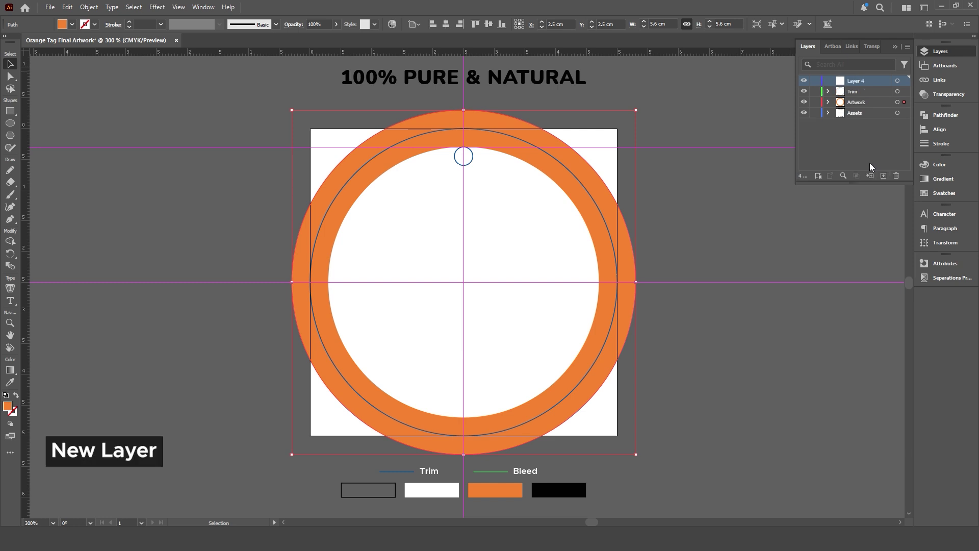
click(883, 175)
double_click(858, 80)
text(B)
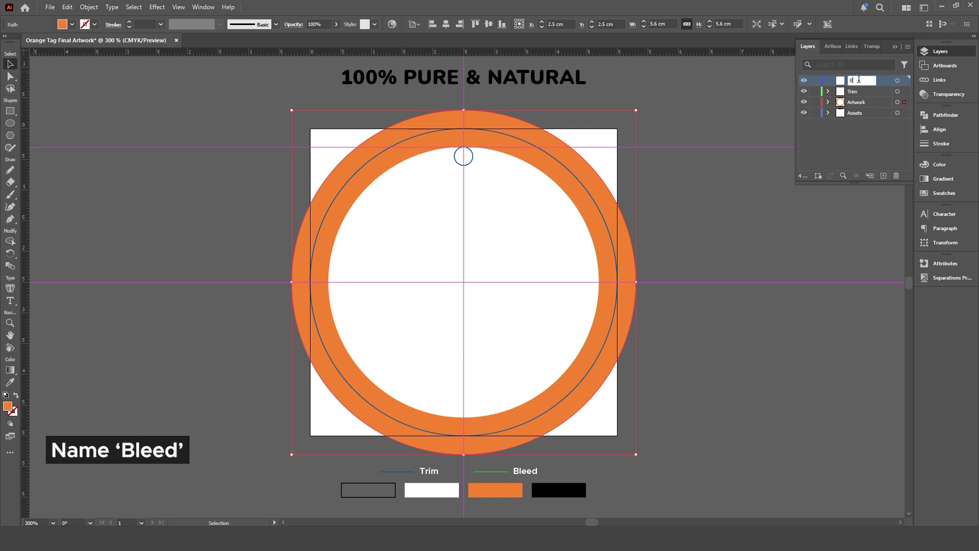
text(leed)
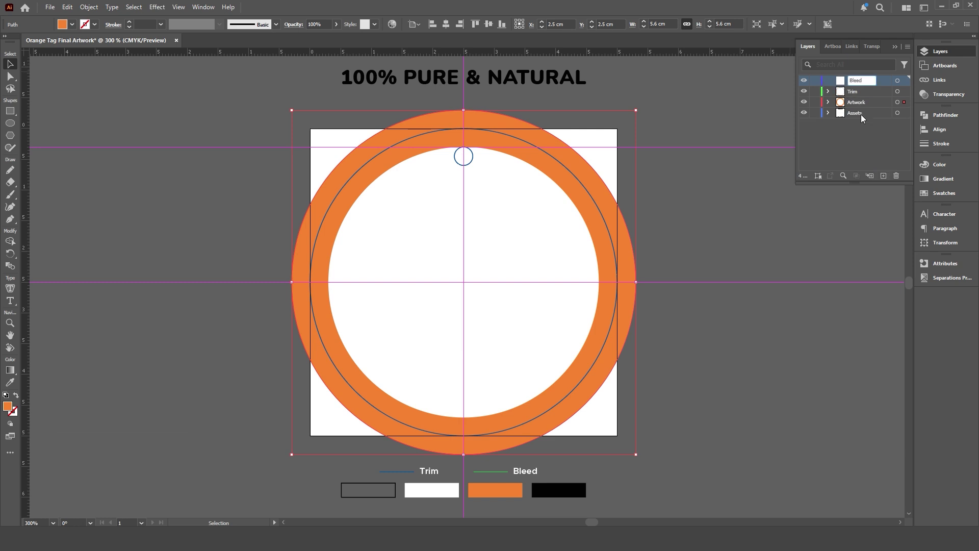
key(Return)
Paste the copied orange circle onto the Bleed layer and centre it horizontally and vertically on the artboard.
click(865, 80)
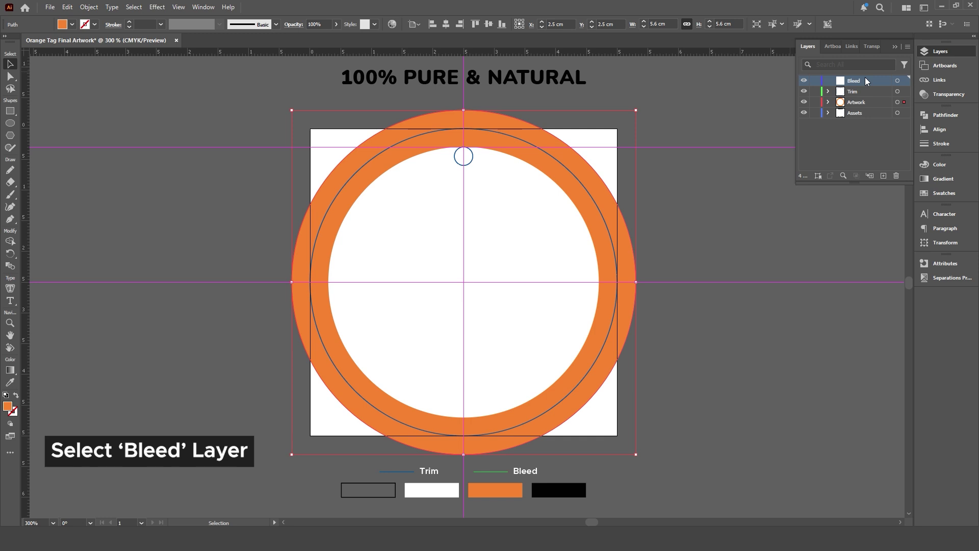
click(66, 7)
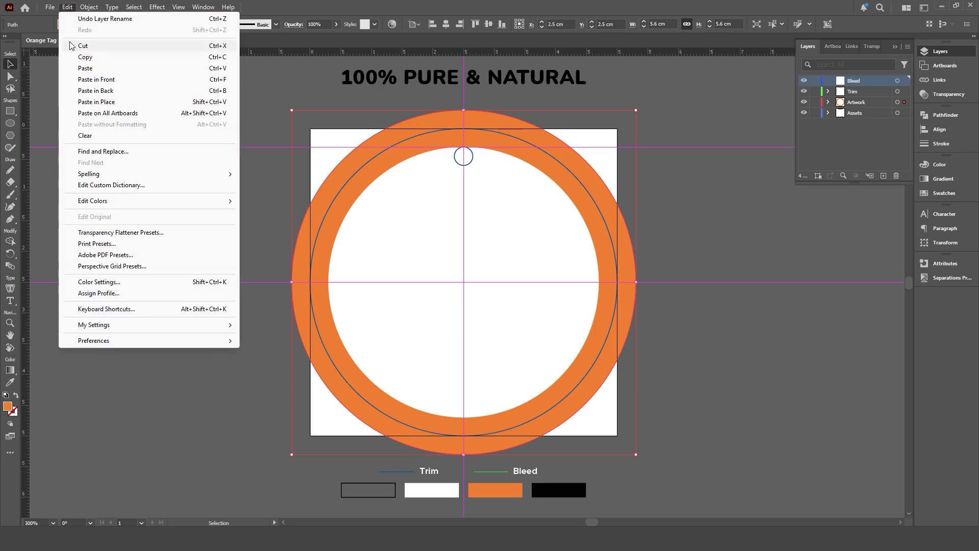
click(78, 69)
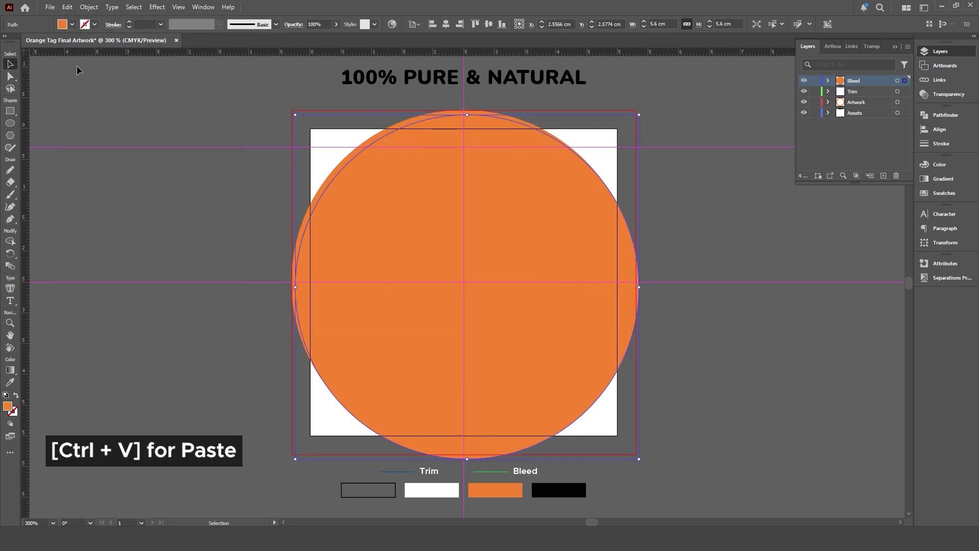
click(944, 129)
click(819, 140)
click(886, 137)
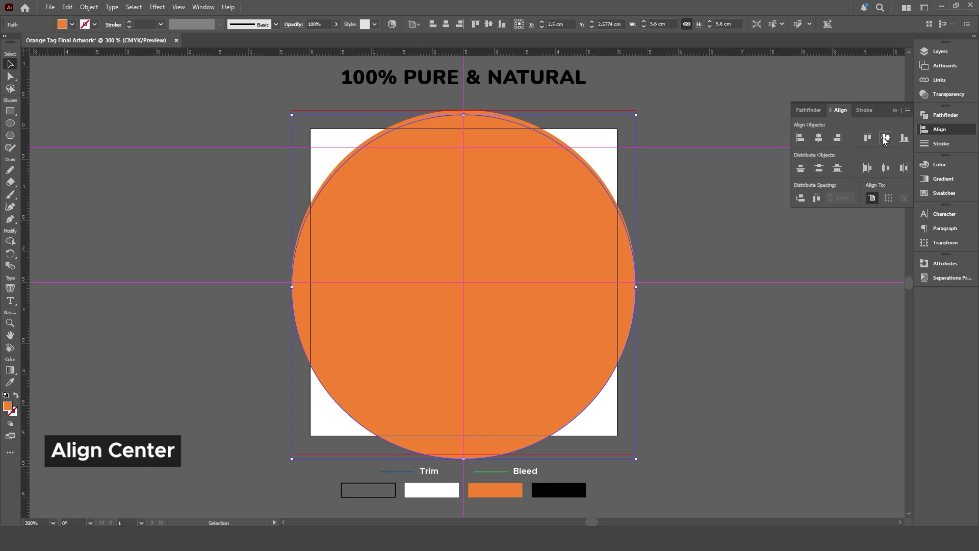
Give the pasted circle no fill and a 0.25 pt green stroke by sampling the Bleed line with the Eyedropper, and deselect it.
click(944, 54)
click(10, 382)
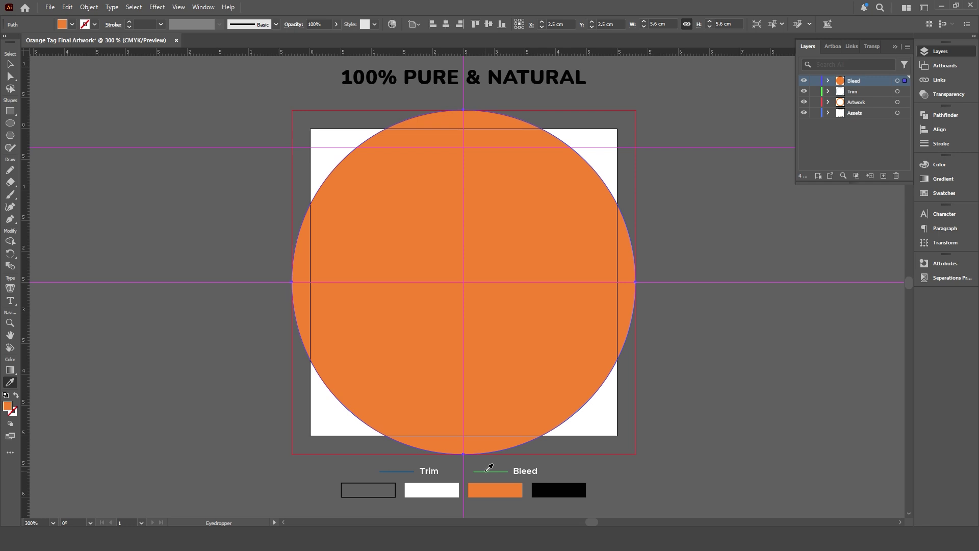
click(486, 471)
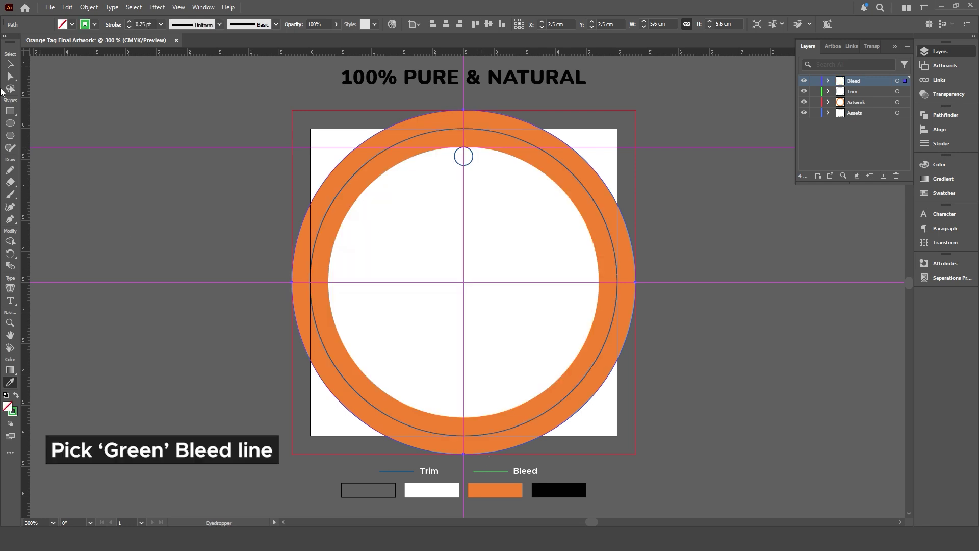
click(11, 65)
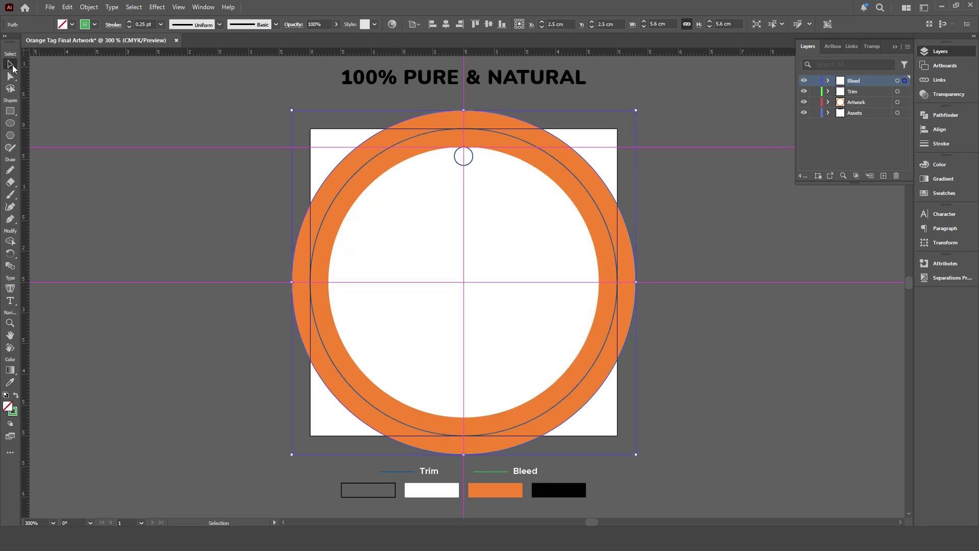
click(685, 119)
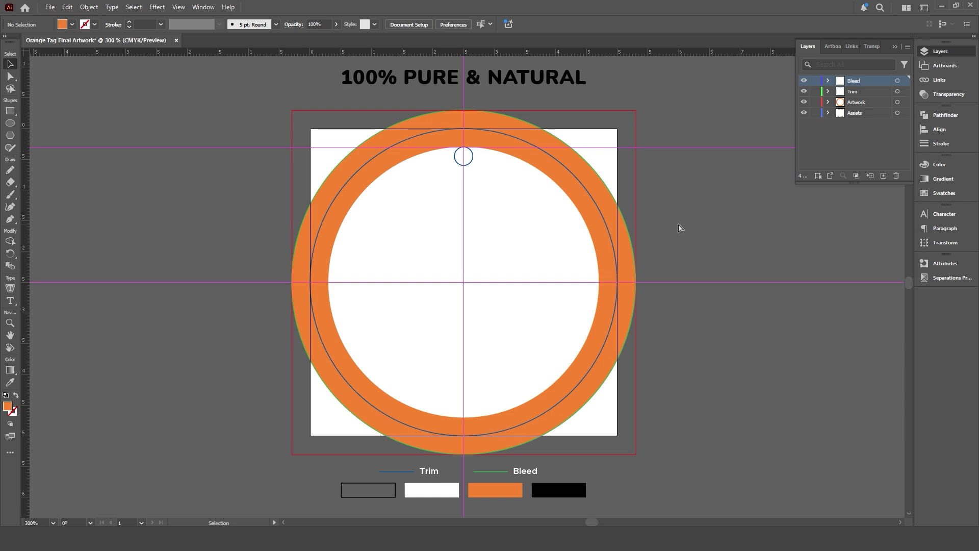
Hide the guides and delete the inner 5 cm orange circle from the Artwork layer.
key(ctrl+;)
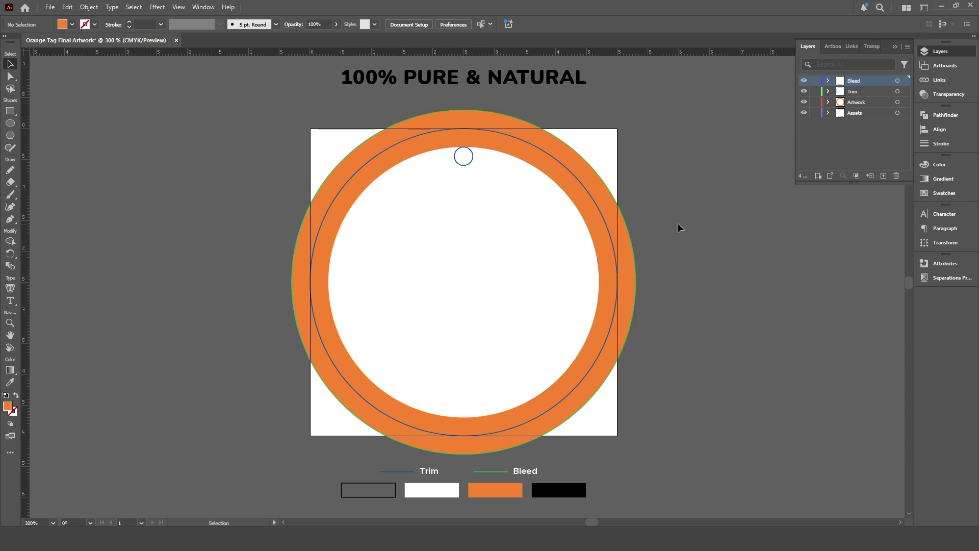
click(595, 222)
drag(598, 229, 682, 204)
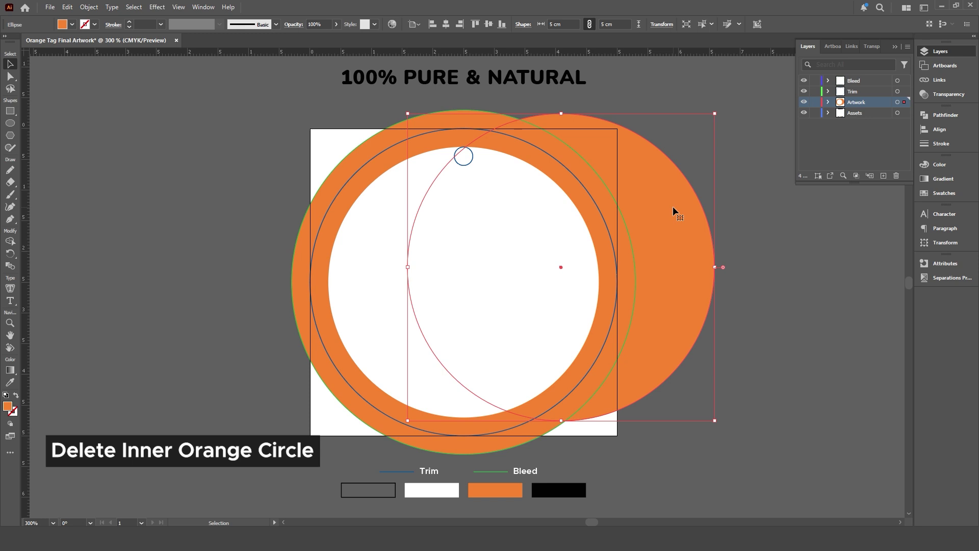
key(Delete)
Check the Print option in the layer settings of the Bleed and Trim layers.
double_click(857, 81)
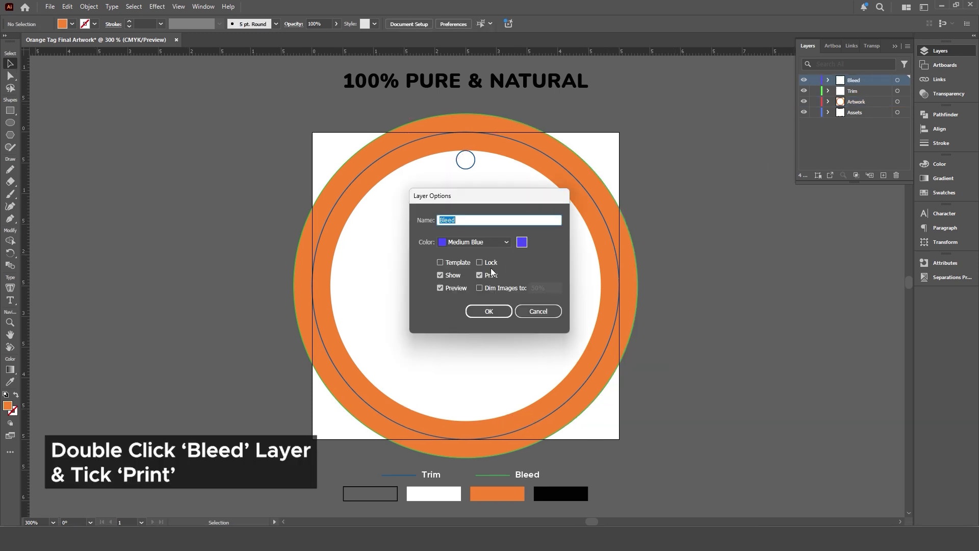
click(489, 311)
click(862, 92)
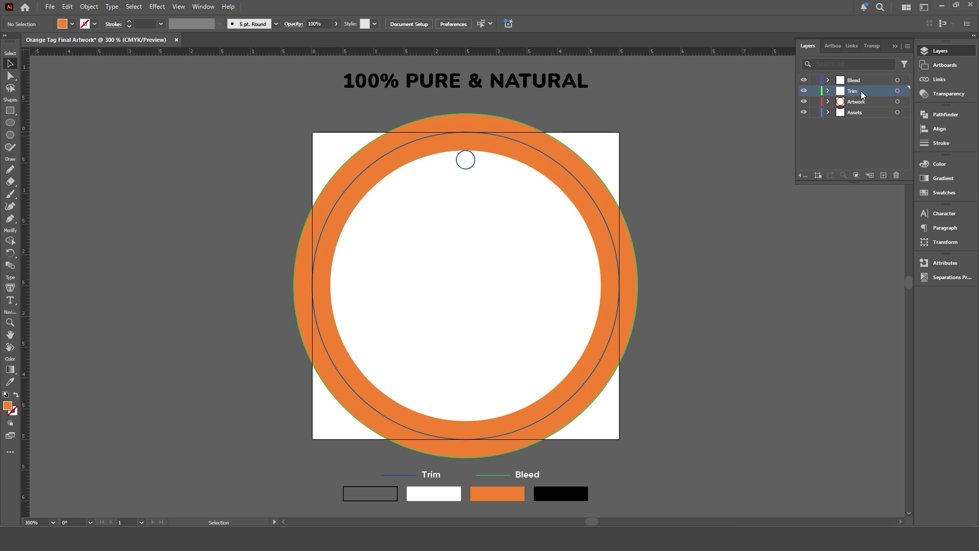
double_click(861, 90)
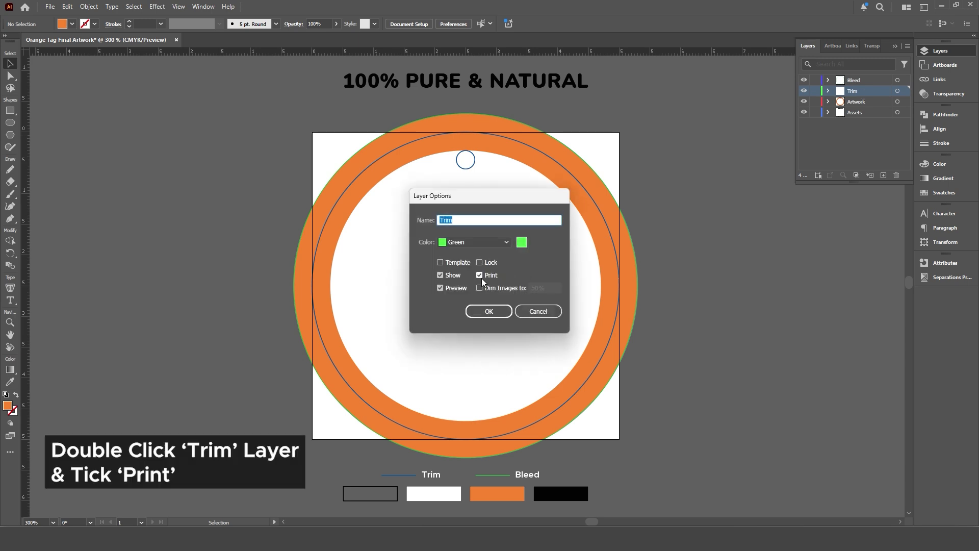
click(488, 312)
Lock the Bleed and Trim layers and make the Artwork layer active, keeping it visible.
click(815, 81)
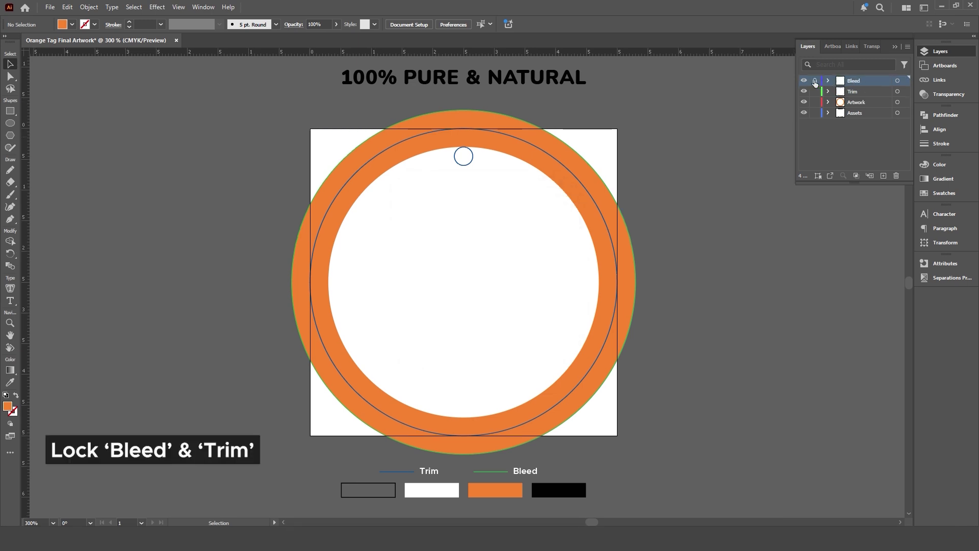
click(815, 92)
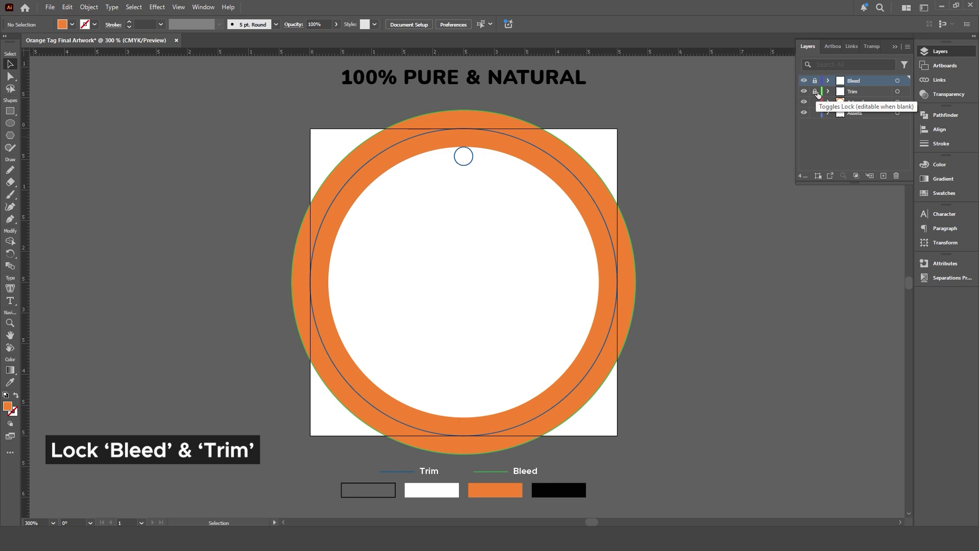
click(863, 102)
click(804, 113)
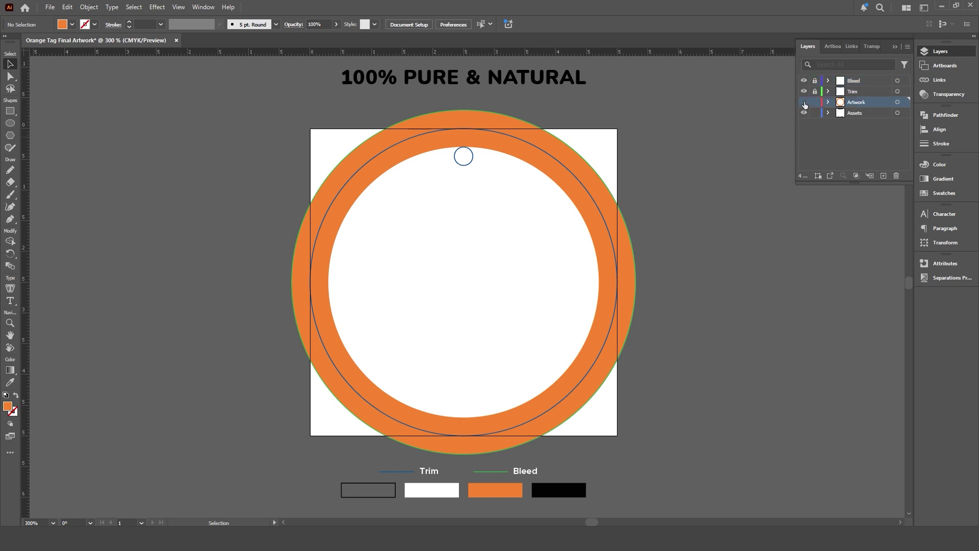
click(805, 103)
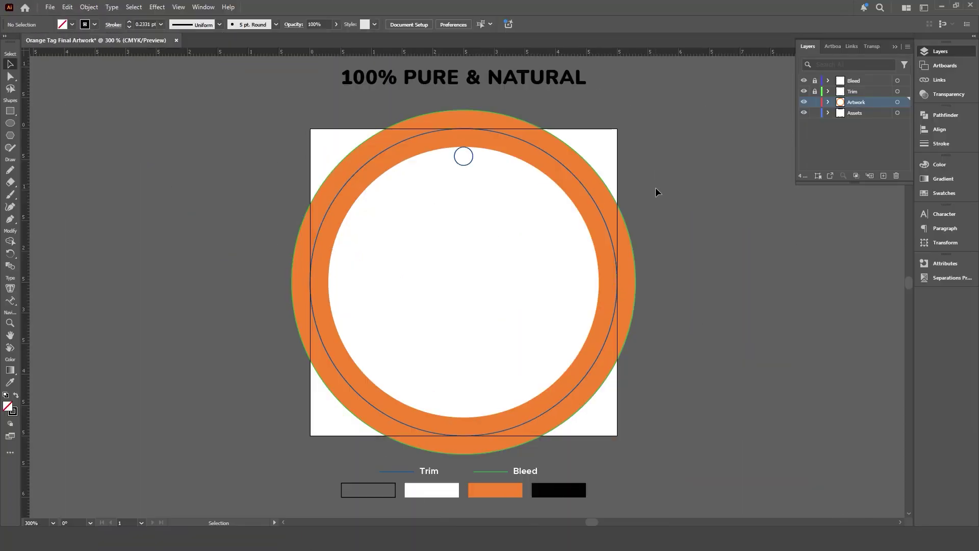
Show the guides and create a 3.8 x 3.8 cm circle on the Artwork layer as the text path.
key(ctrl+semicolon)
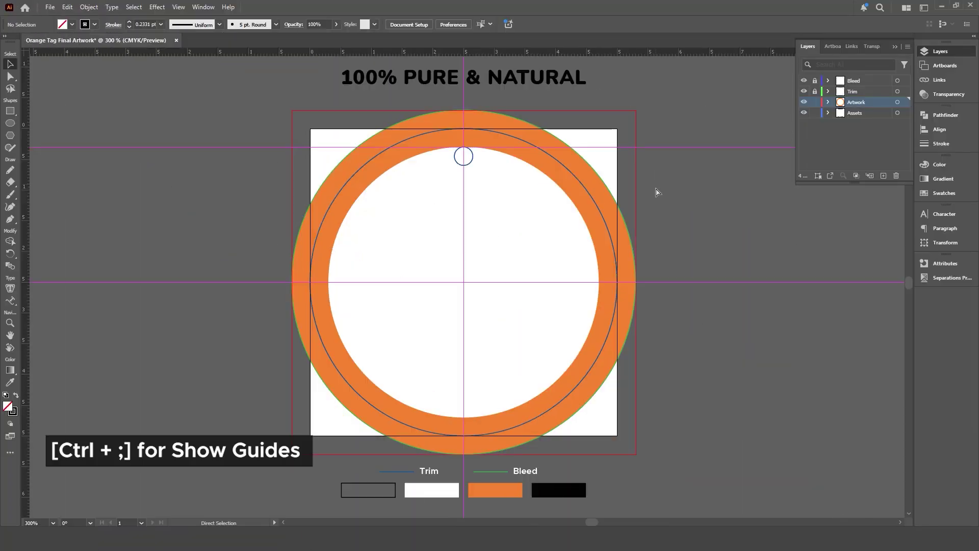
click(12, 124)
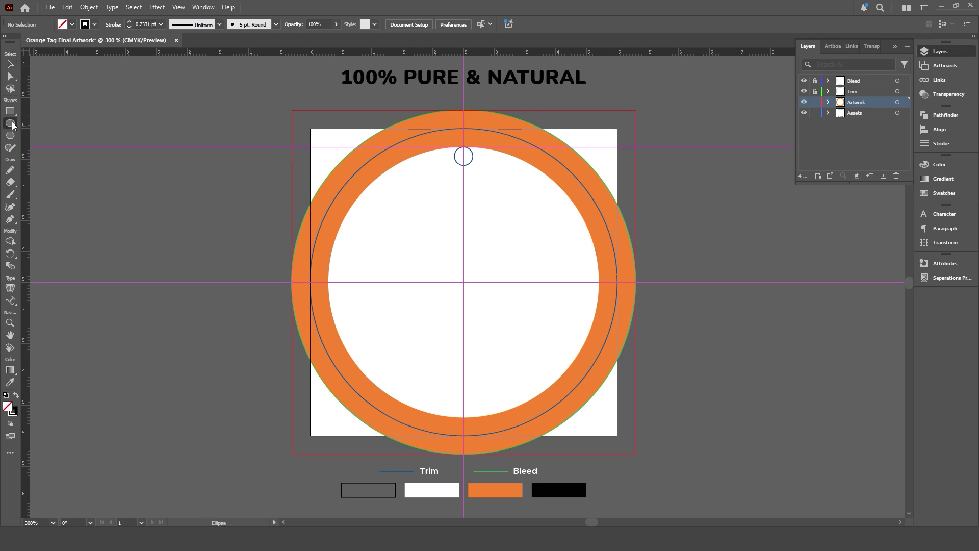
click(406, 222)
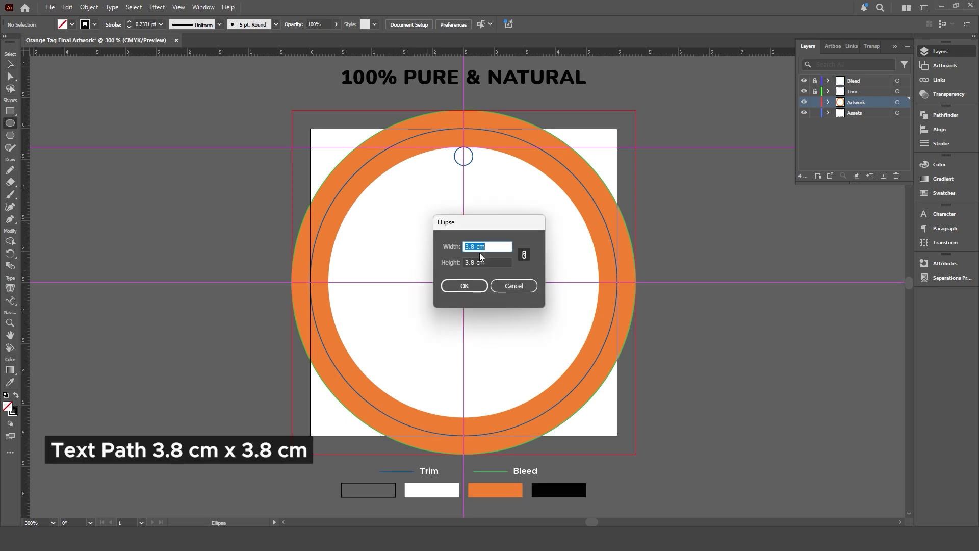
click(465, 288)
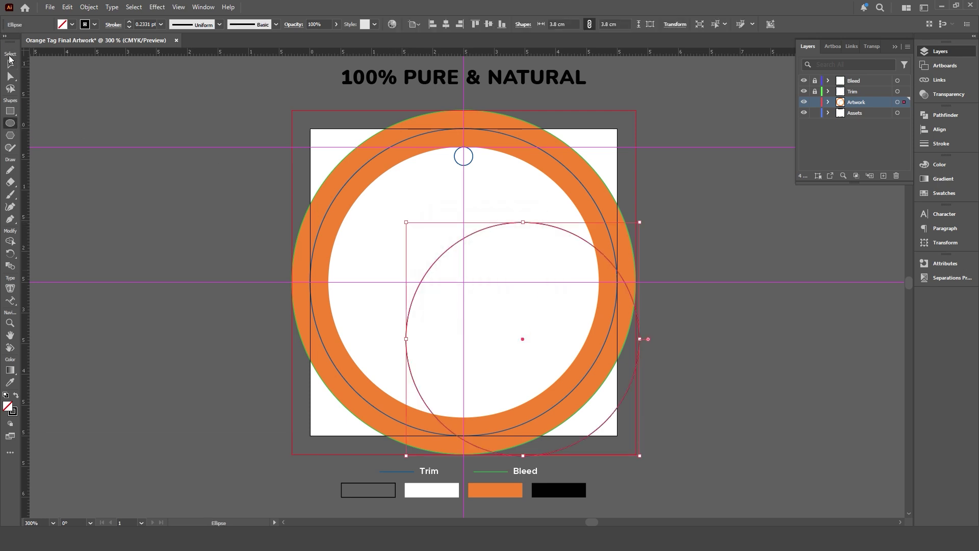
Center the 3.8 cm circle horizontally and vertically on the artboard.
click(10, 62)
click(937, 129)
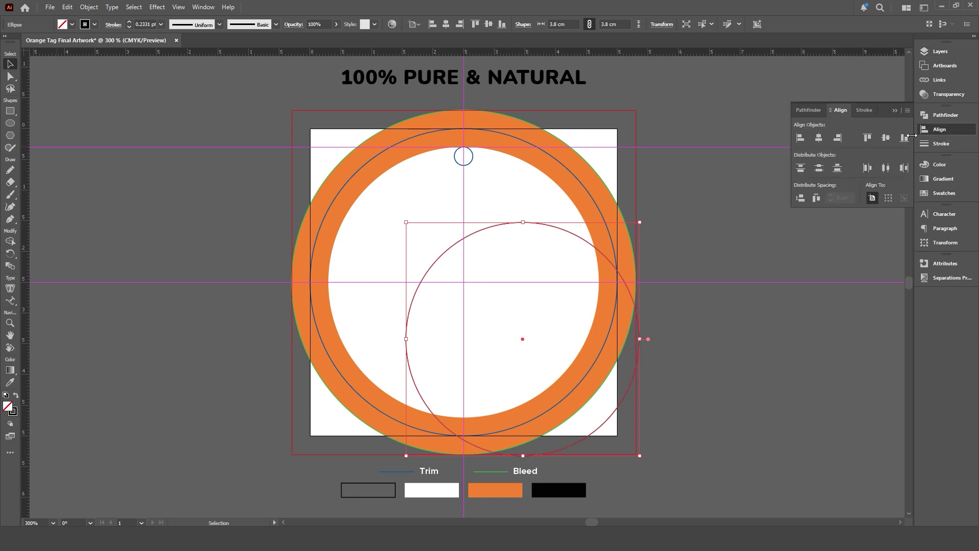
click(818, 137)
click(886, 137)
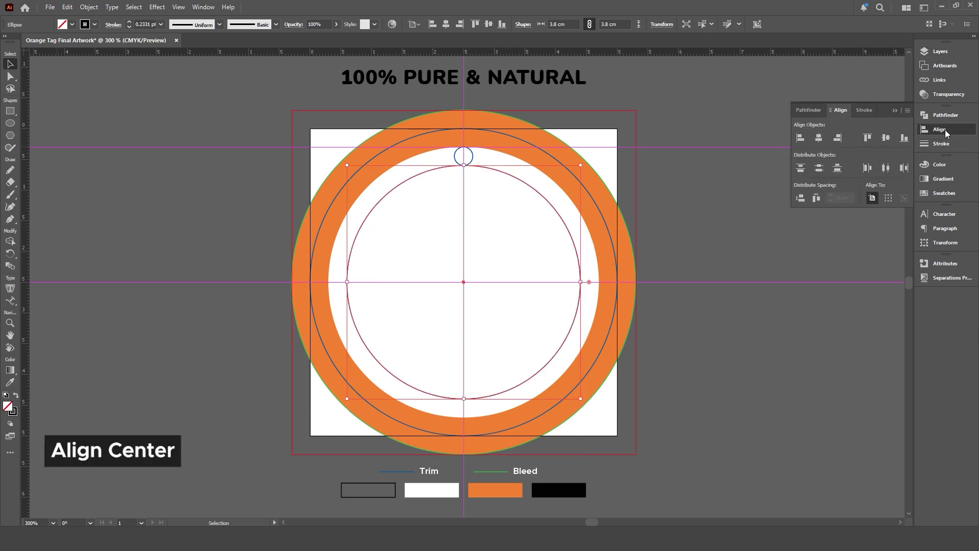
click(946, 131)
click(942, 53)
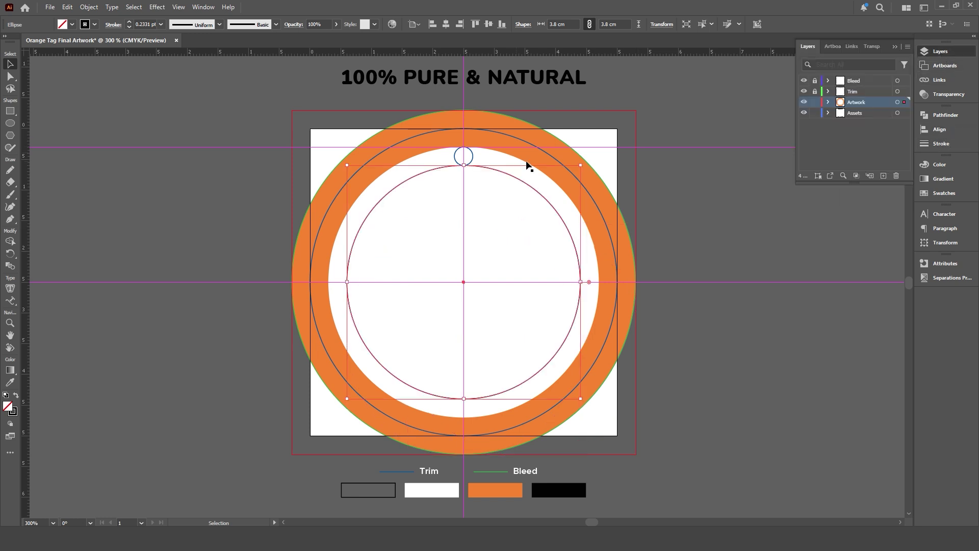
Cut the "100% PURE & NATURAL" text and paste it as type on a path along the 3.8 cm circle.
click(487, 77)
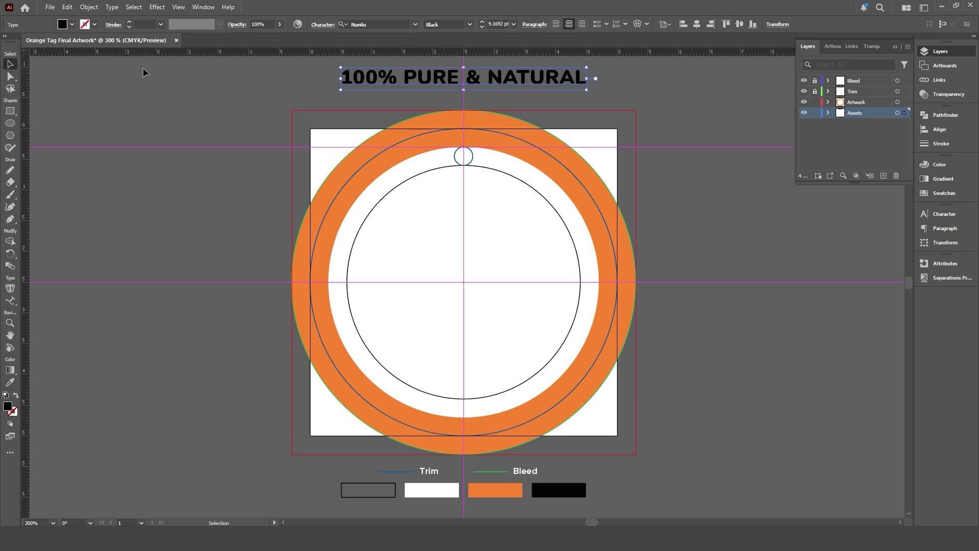
click(67, 7)
click(87, 46)
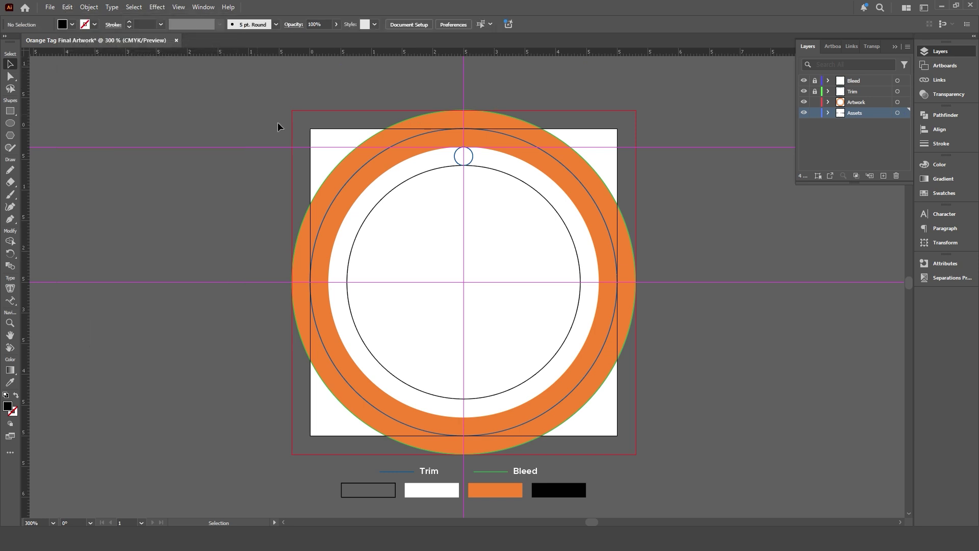
click(391, 194)
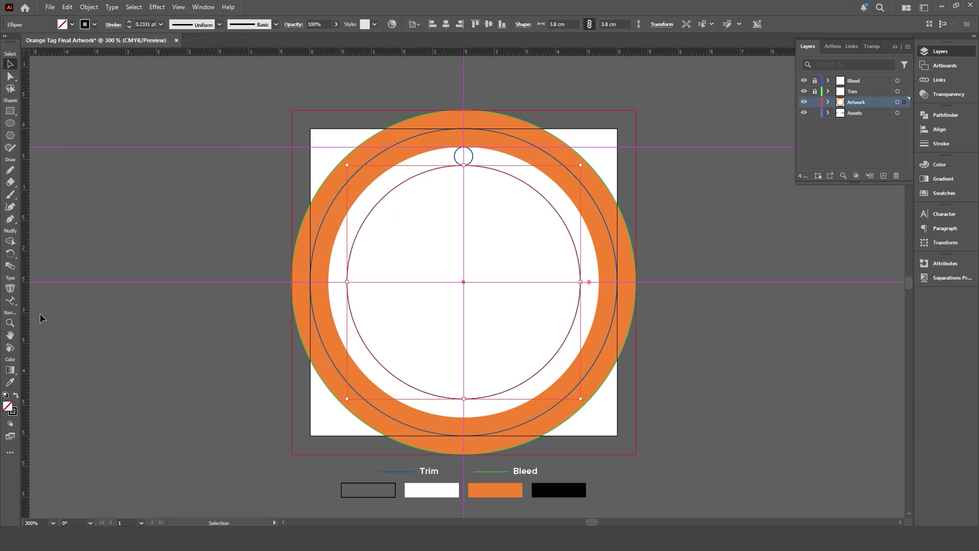
click(12, 303)
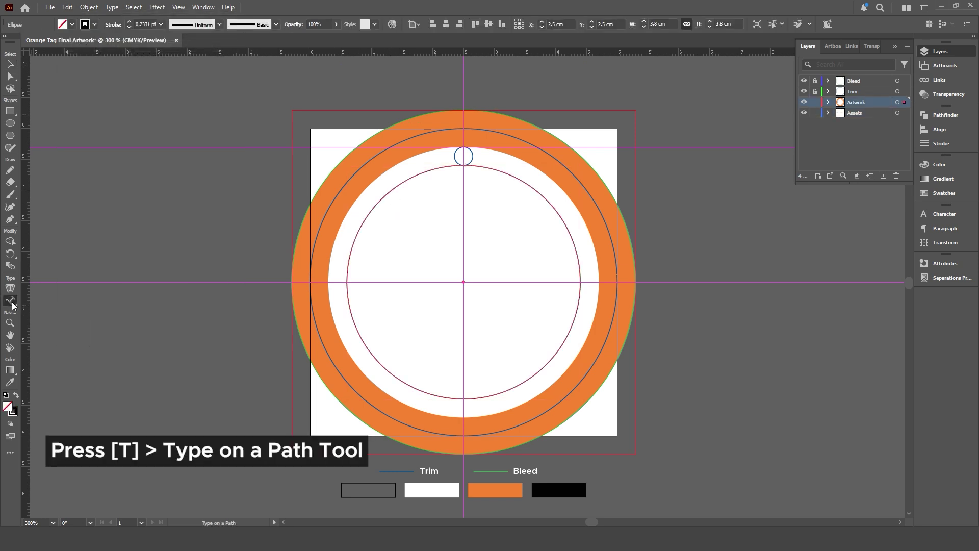
click(371, 208)
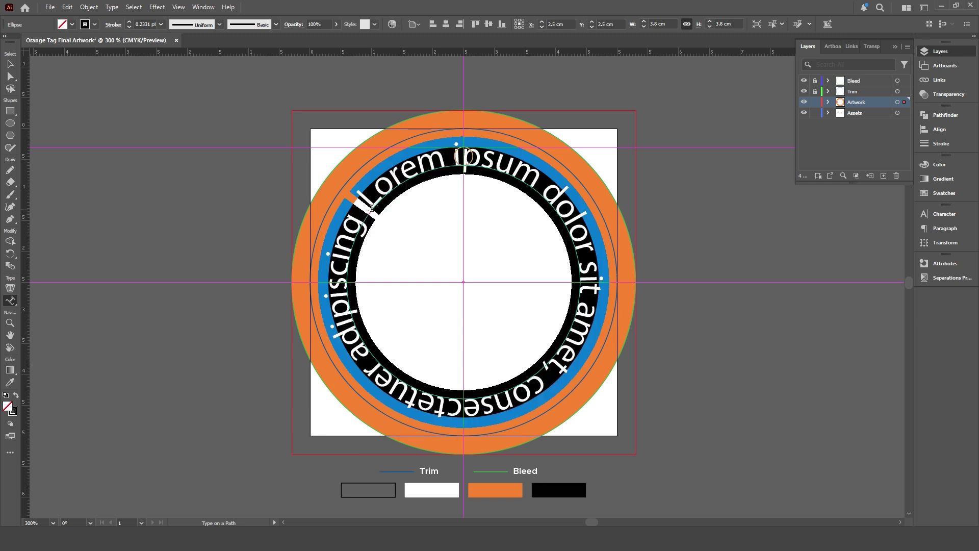
click(66, 7)
click(88, 69)
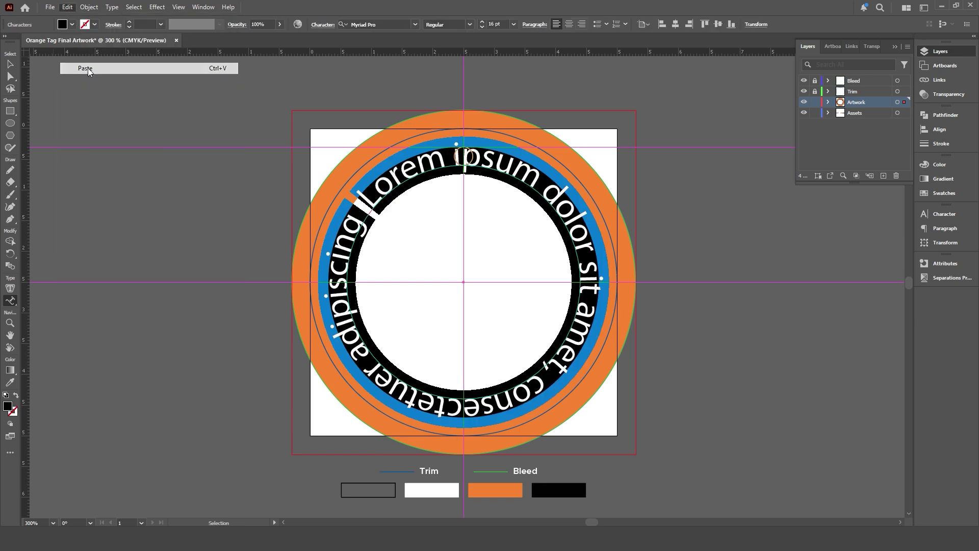
click(12, 65)
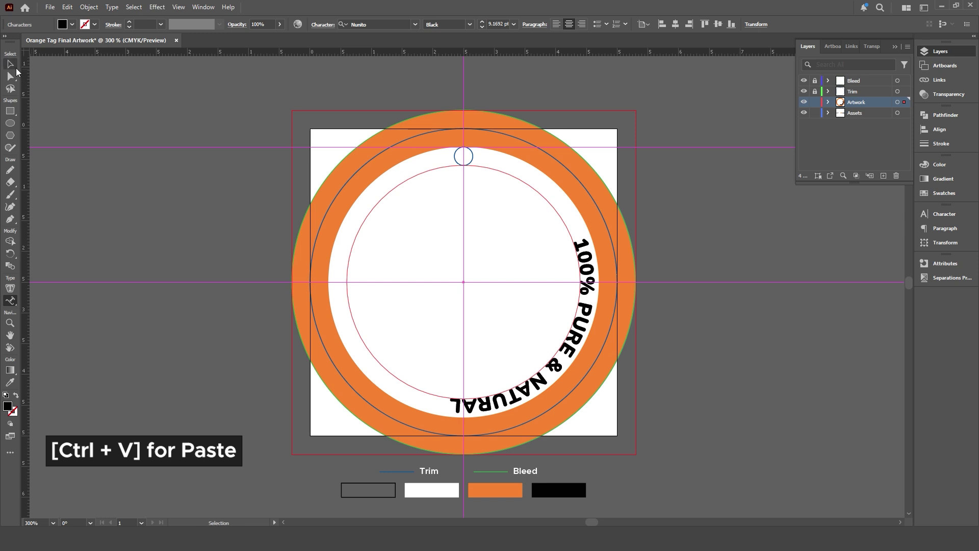
Set the circular text's path options to Flip and Align to Path: Center, keeping the Rainbow effect.
click(112, 7)
mouse_move(168, 107)
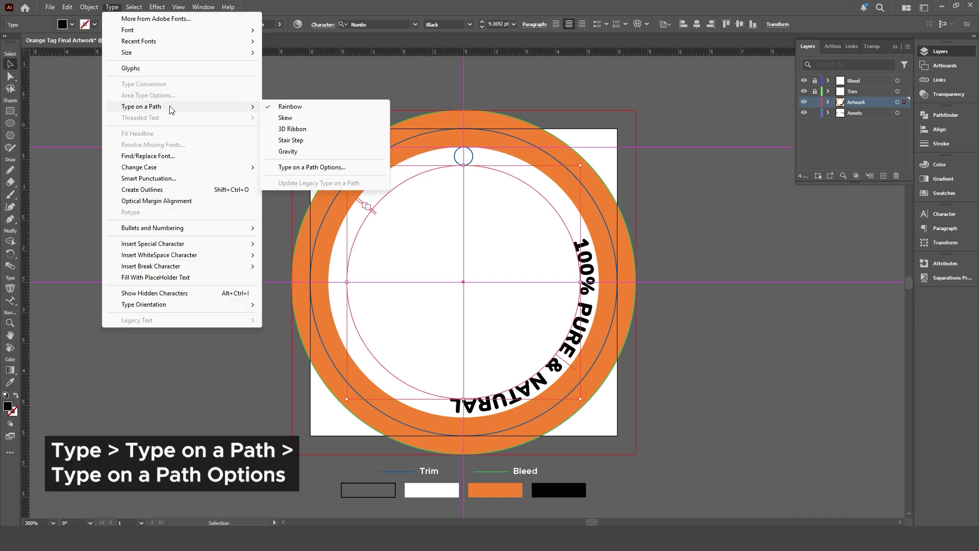
click(311, 167)
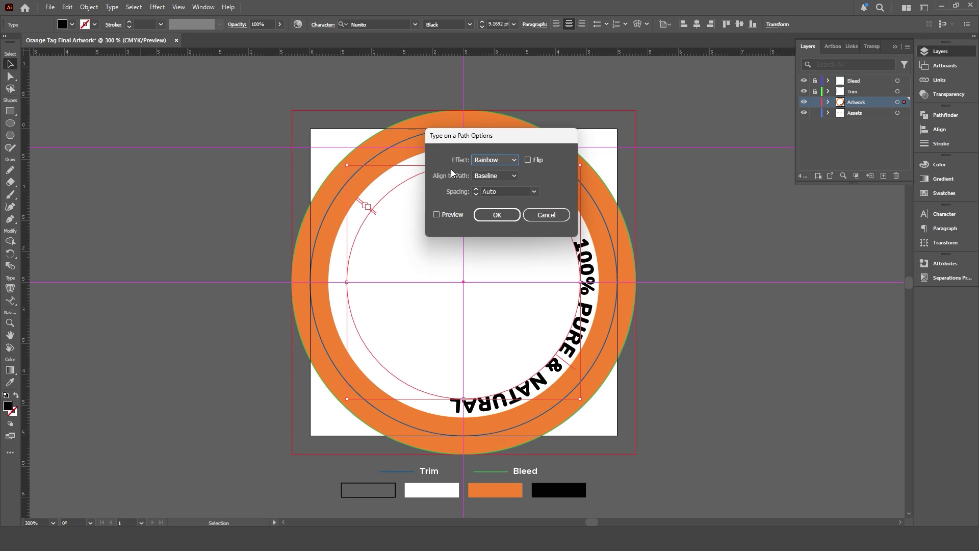
click(529, 160)
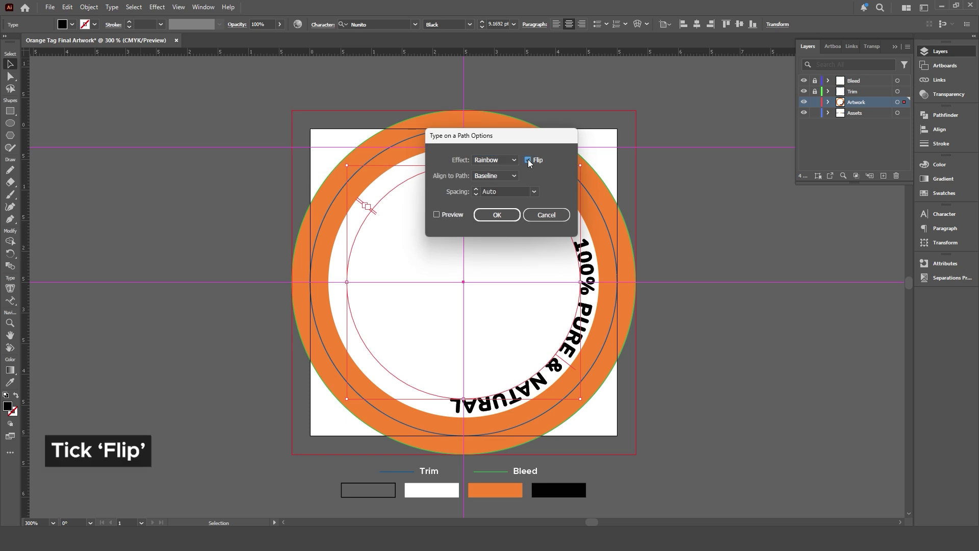
click(437, 214)
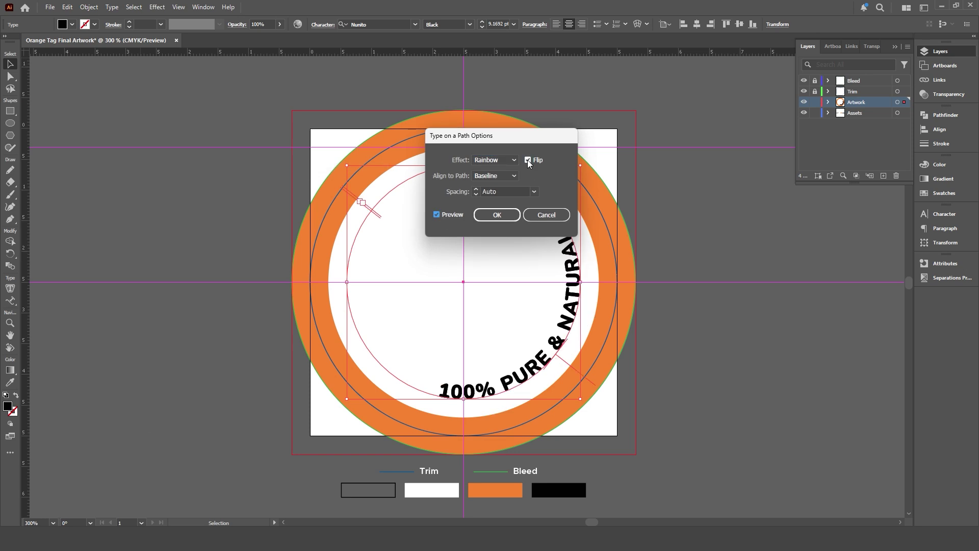
click(528, 160)
click(528, 160)
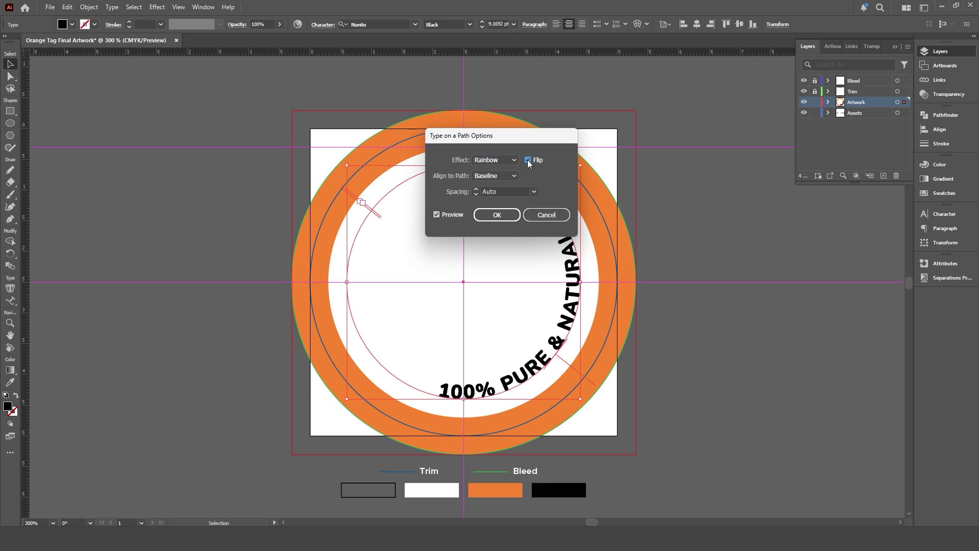
click(508, 177)
click(500, 196)
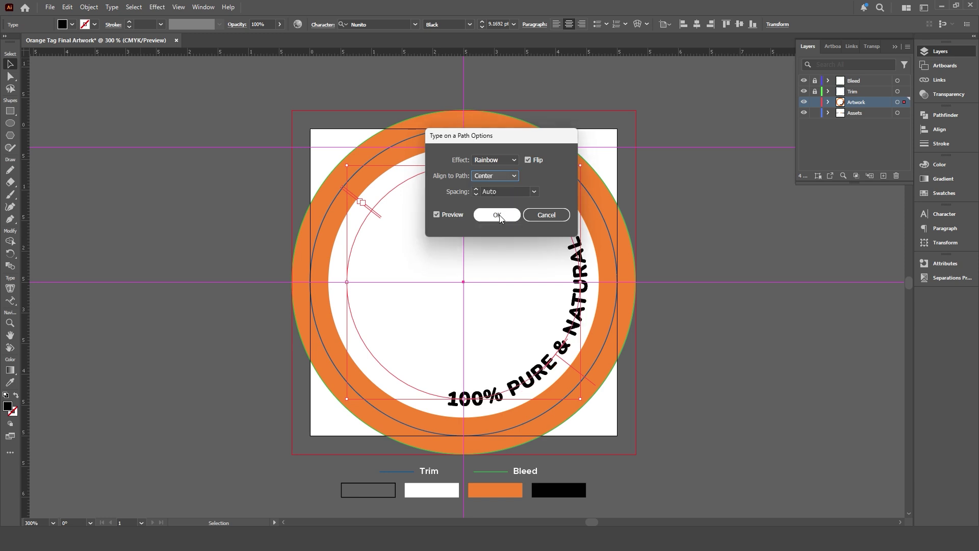
click(498, 215)
Slide the text along the circle path so it is centered at the bottom on the vertical guide.
key(a)
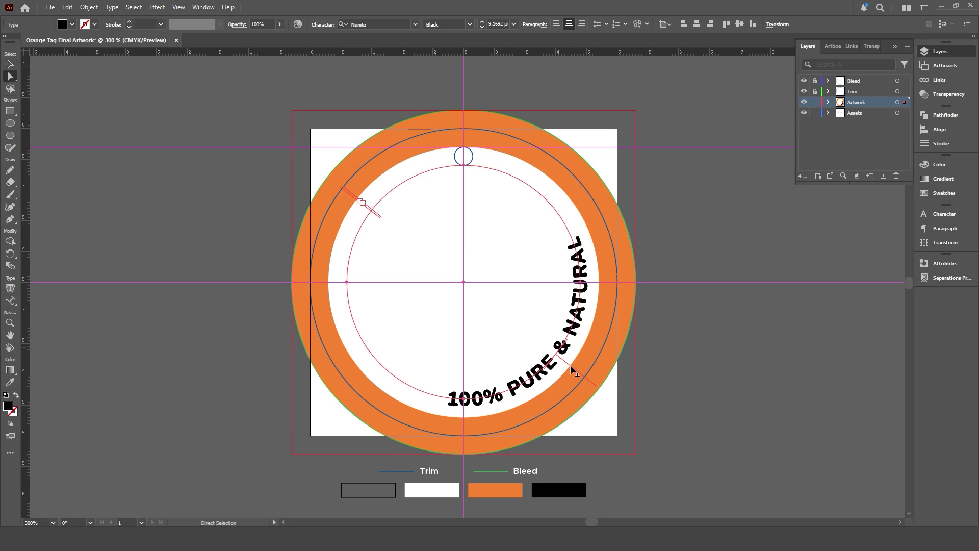
drag(570, 365, 465, 426)
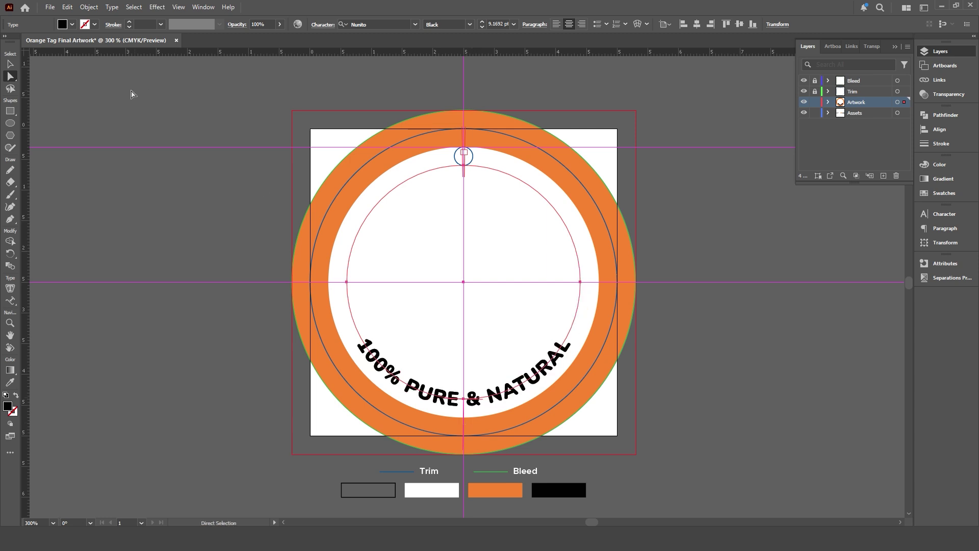
click(10, 64)
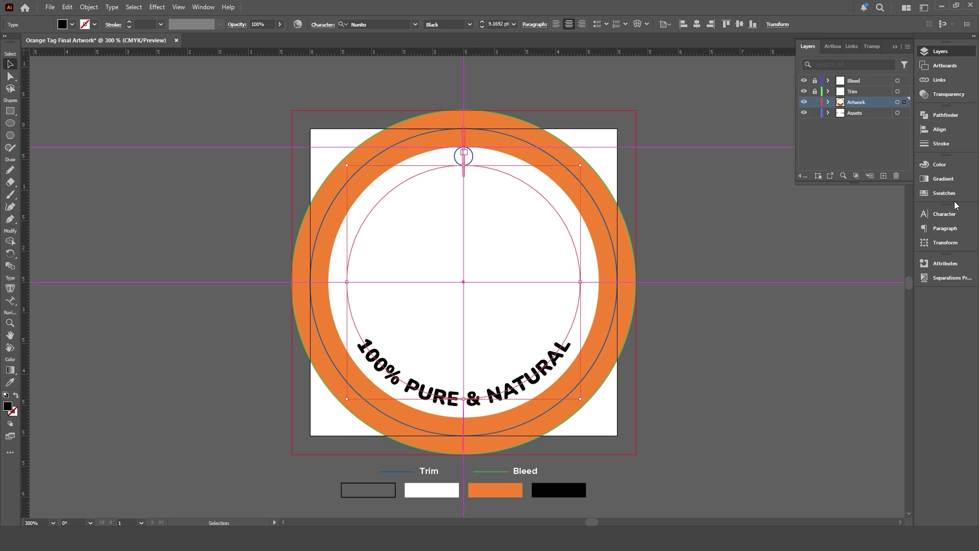
Set the font size of the circular text to 16 pt.
click(943, 213)
click(821, 254)
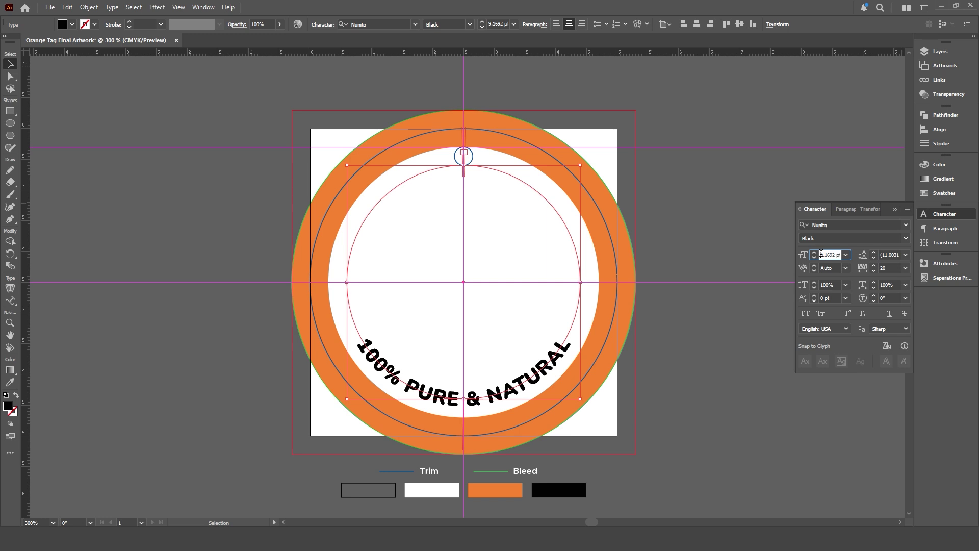
double_click(820, 254)
text(1)
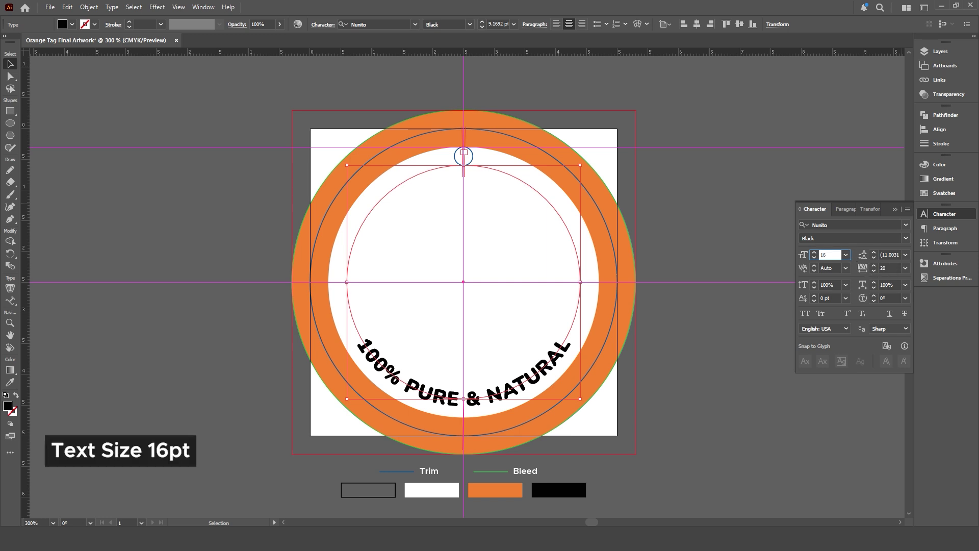
text(6)
key(Return)
key(ctrl+shift+a)
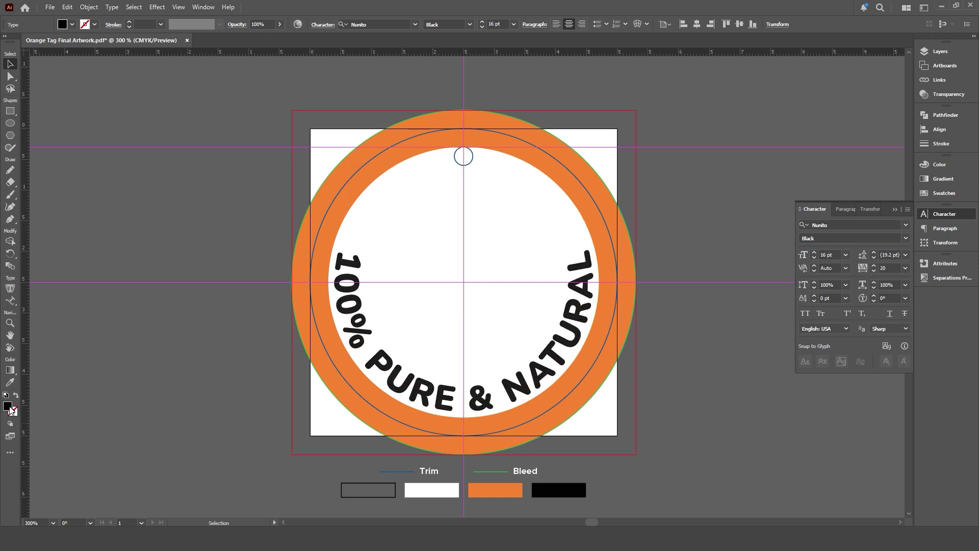
Set the circular text's fill colour to C 0, M 0, Y 0, K 100%.
double_click(8, 407)
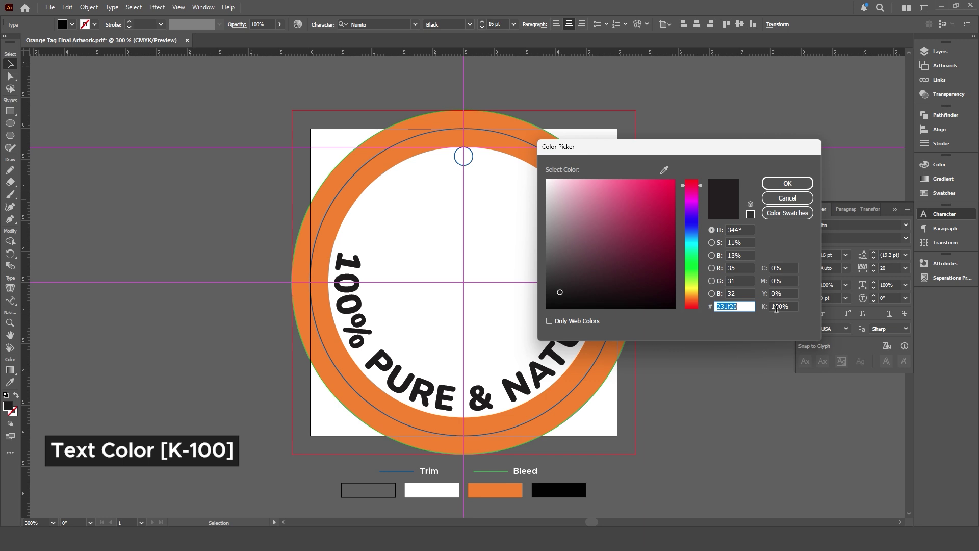
click(786, 183)
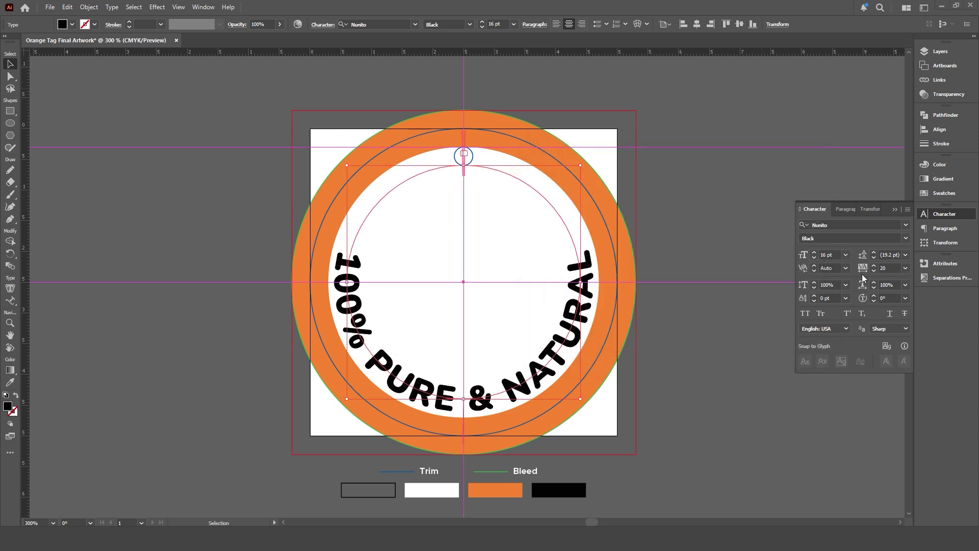
click(940, 51)
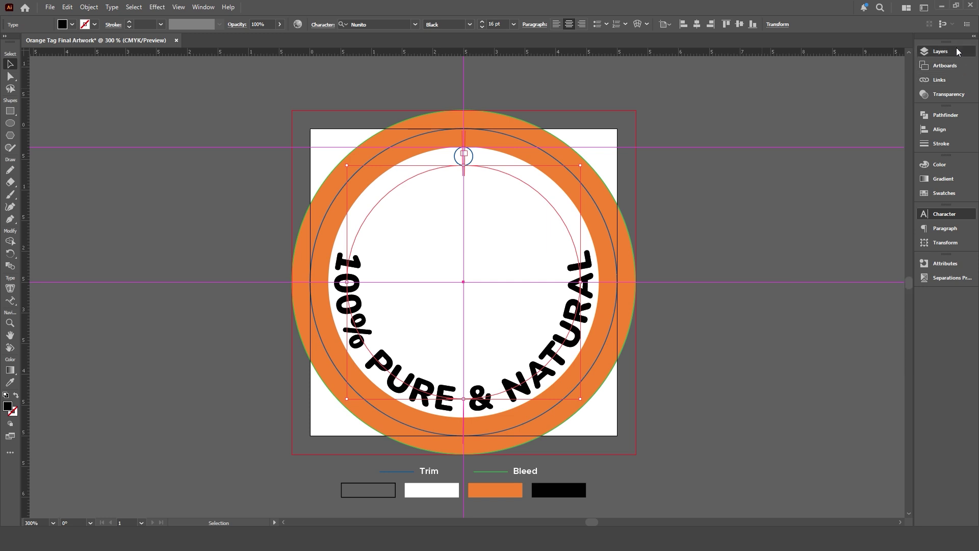
Place Image.psd as a linked image on the Artwork layer near the artboard's upper-left corner.
click(50, 7)
click(71, 192)
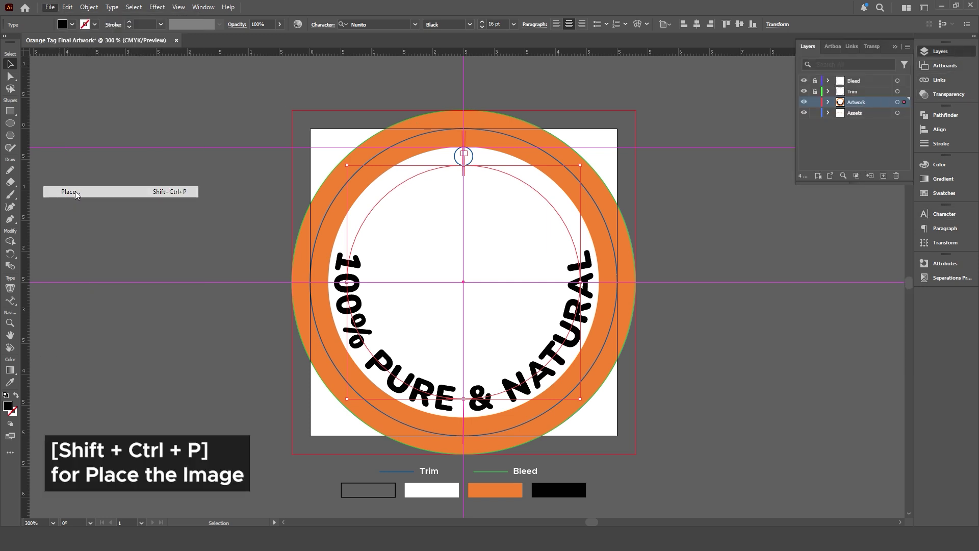
click(208, 155)
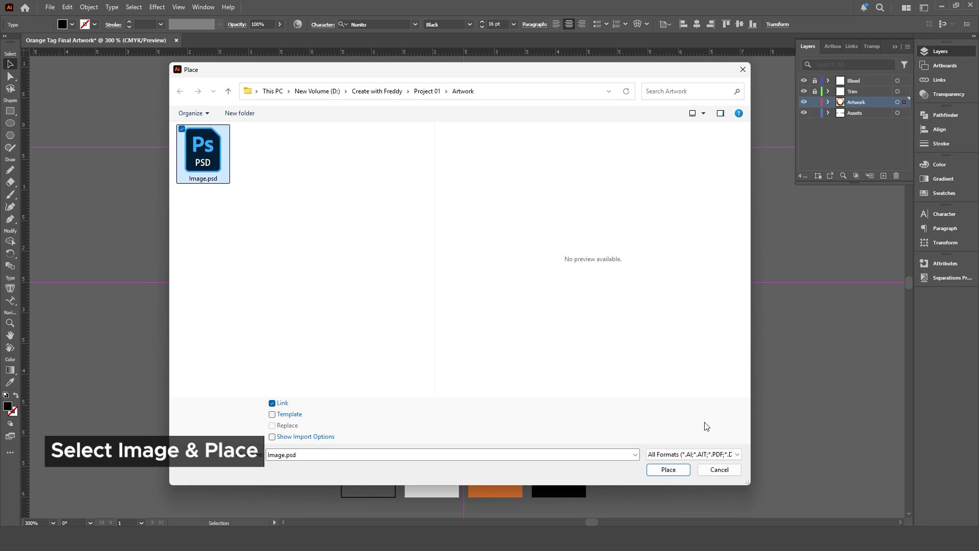
click(669, 469)
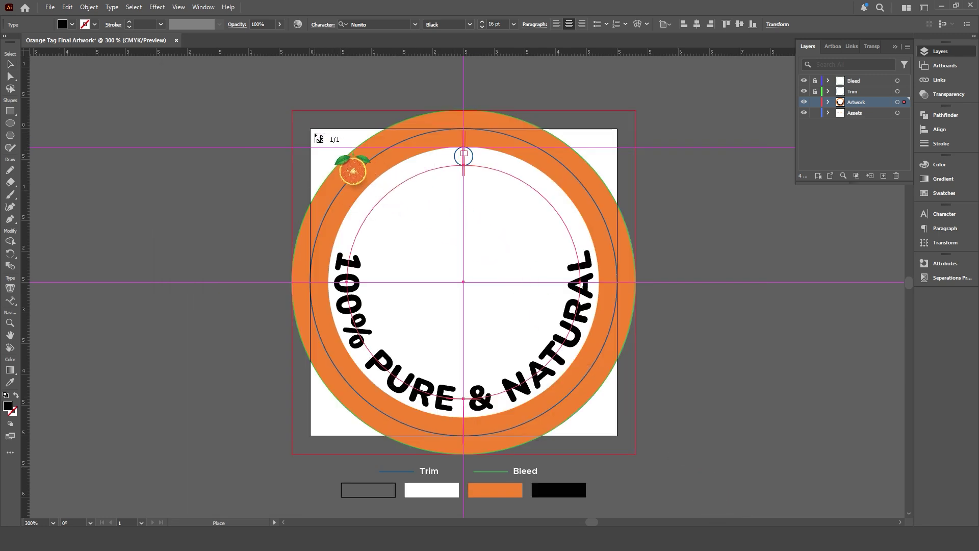
click(314, 133)
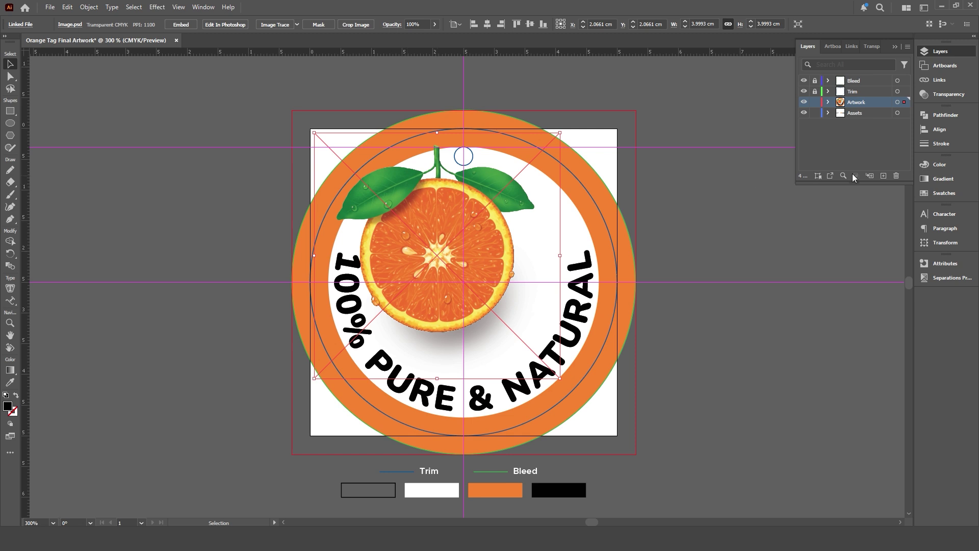
Center the placed orange image horizontally and vertically on the artboard.
click(940, 129)
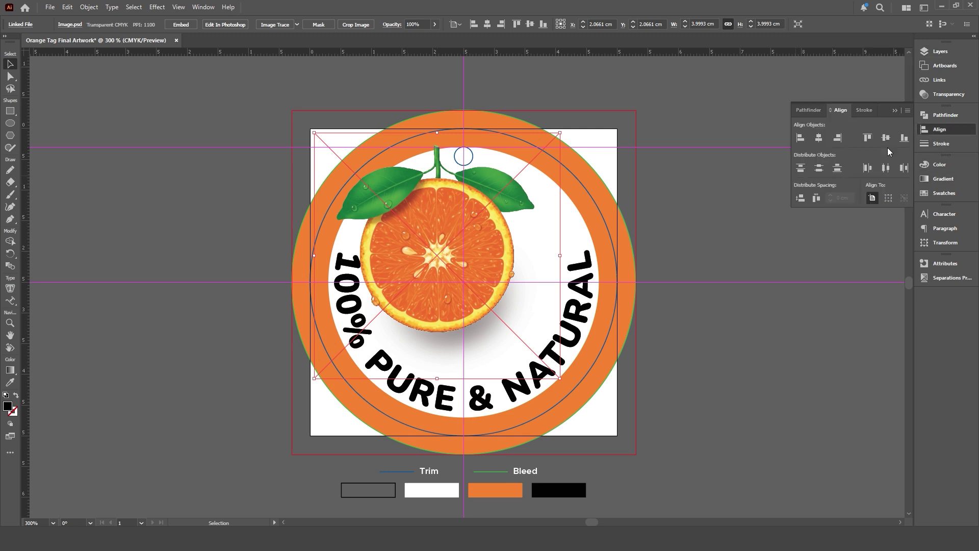
click(819, 138)
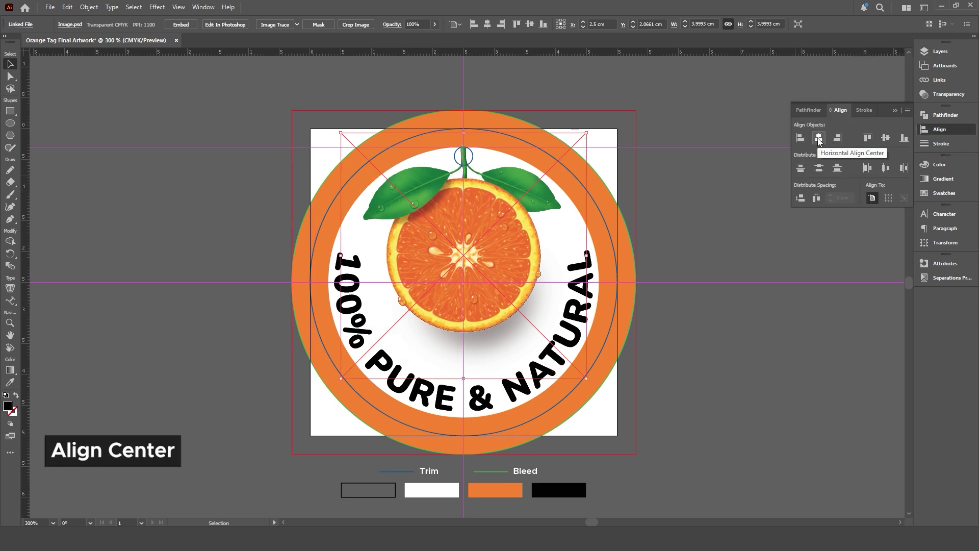
click(886, 138)
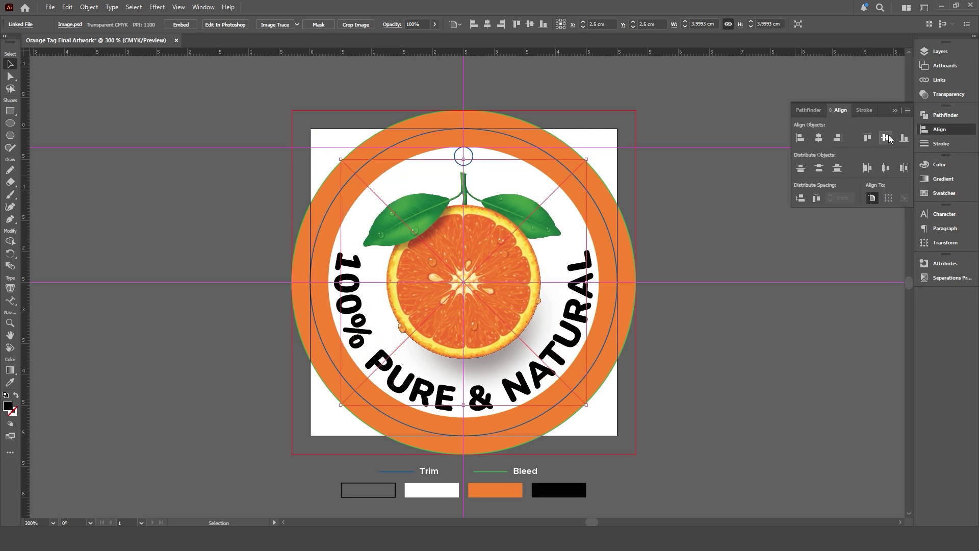
Resize the orange image proportionally to 4.8 x 4.8 cm.
click(947, 243)
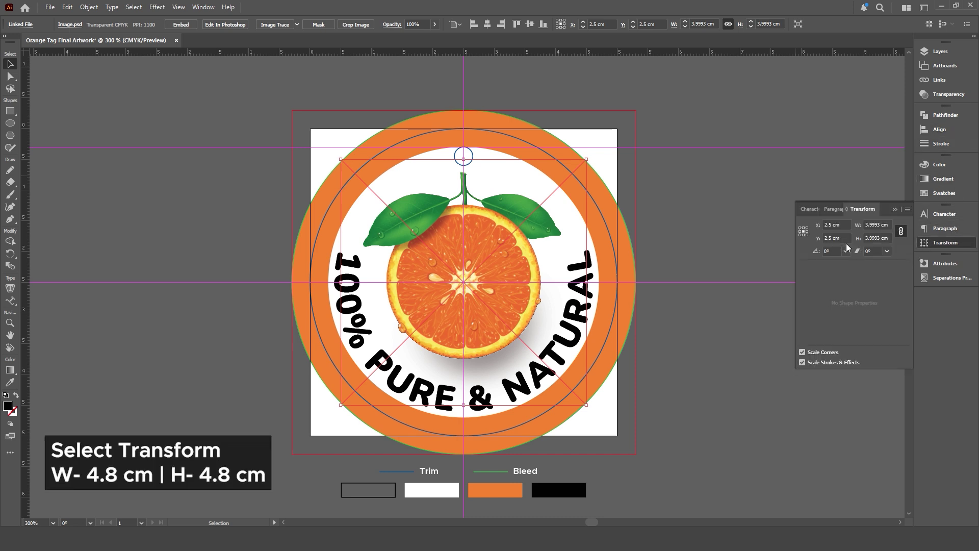
double_click(873, 225)
text(4.8)
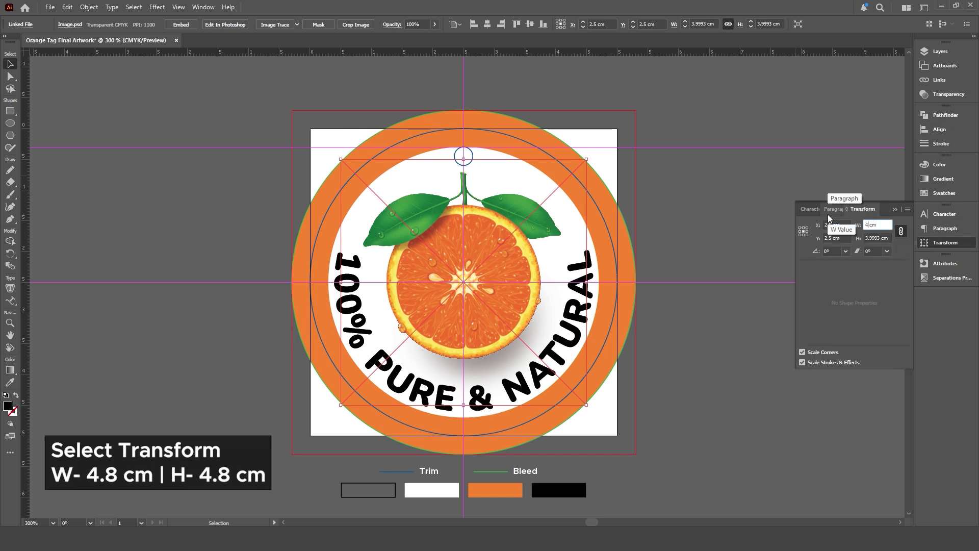
key(Return)
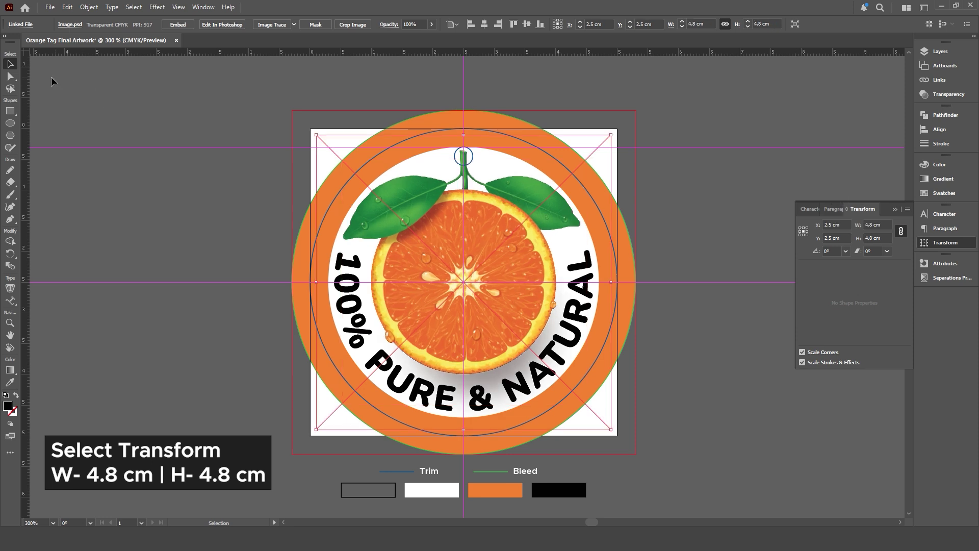
Move the orange image off the white circle to the empty canvas on the right side of the tag.
click(656, 97)
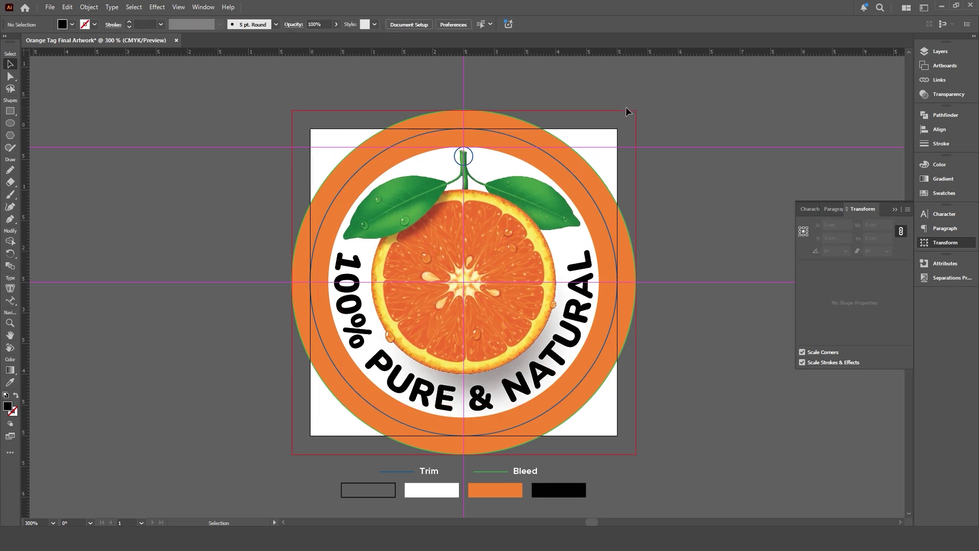
click(935, 52)
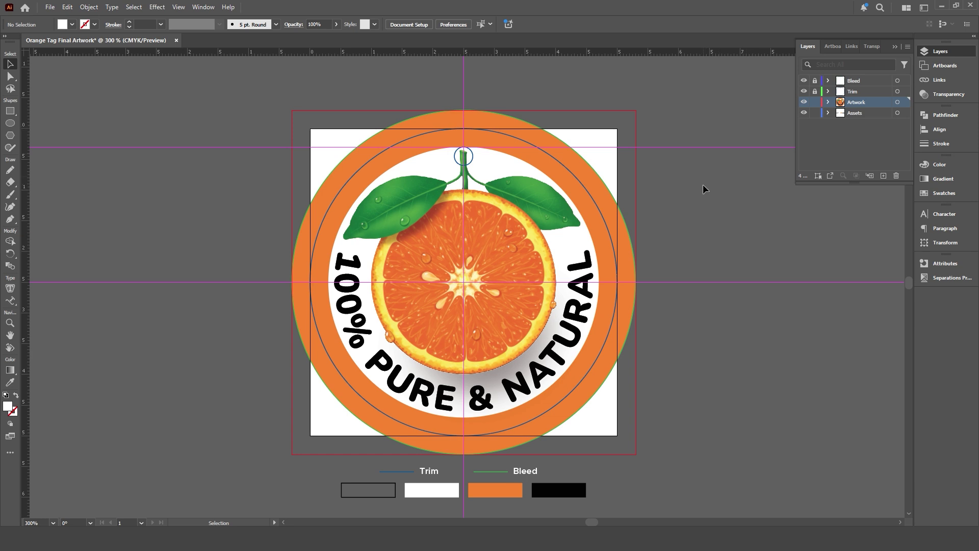
click(515, 229)
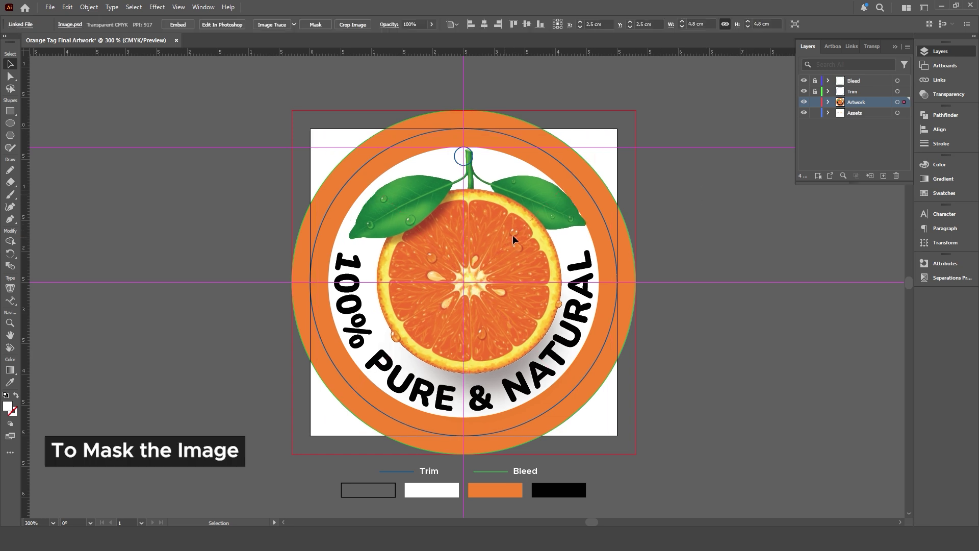
drag(513, 234, 715, 217)
Copy the 4.4 cm white circle, paste it in front at the same position and bring the copy to the very front.
click(420, 206)
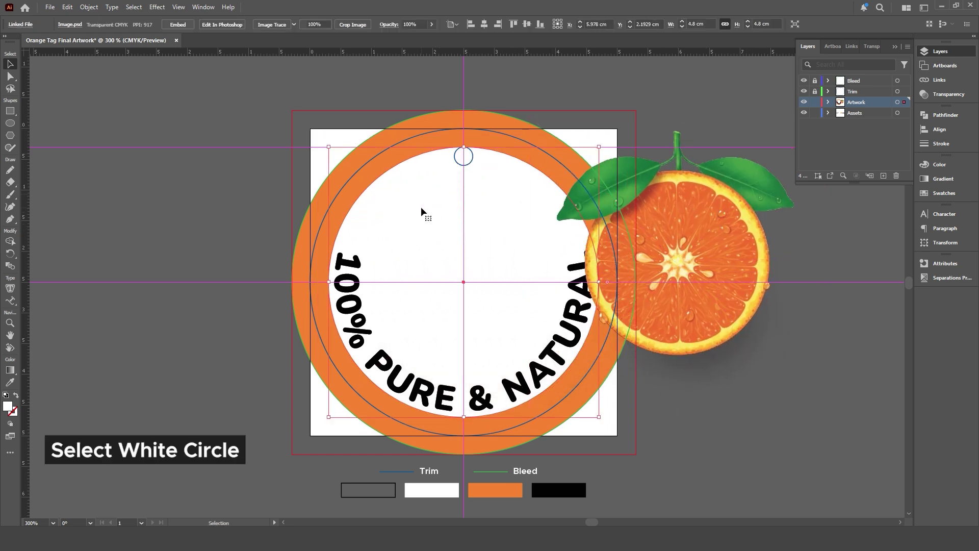
click(67, 7)
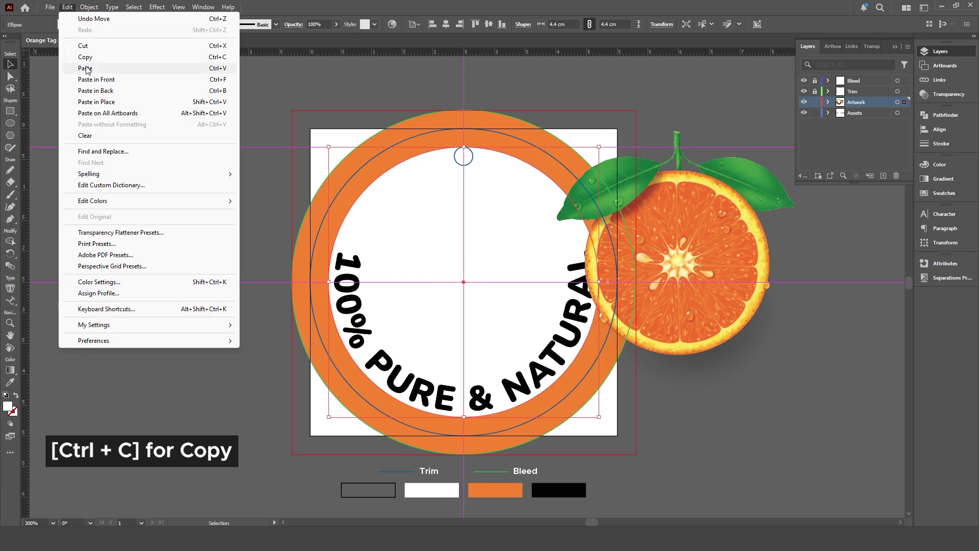
click(84, 56)
click(68, 7)
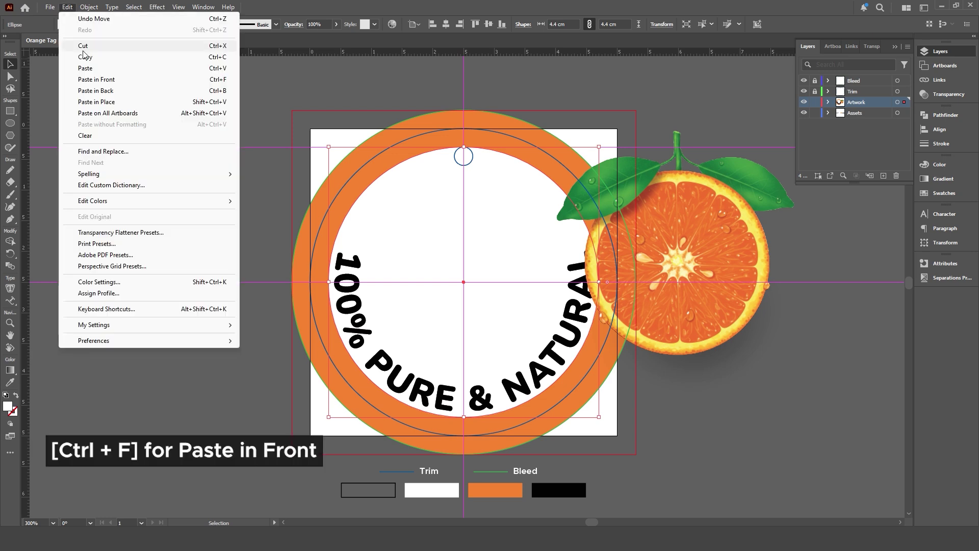
click(97, 80)
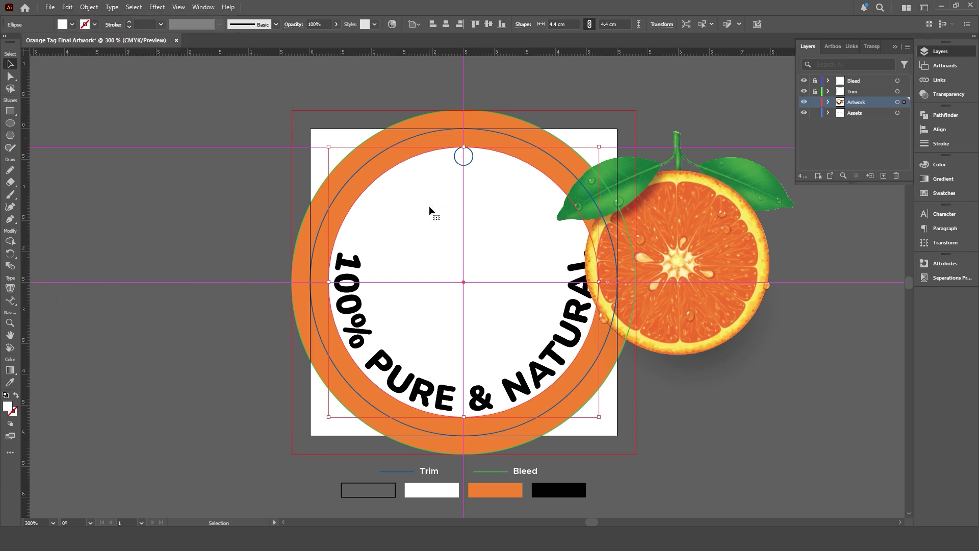
key(ctrl+shift+bracketright)
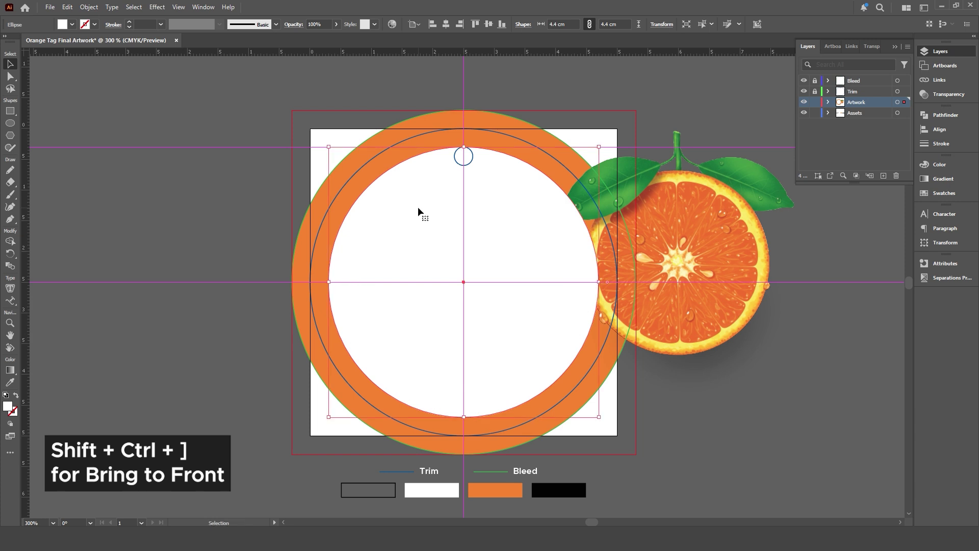
Center the orange image horizontally and vertically on the artboard again, behind the white circle copy.
click(698, 225)
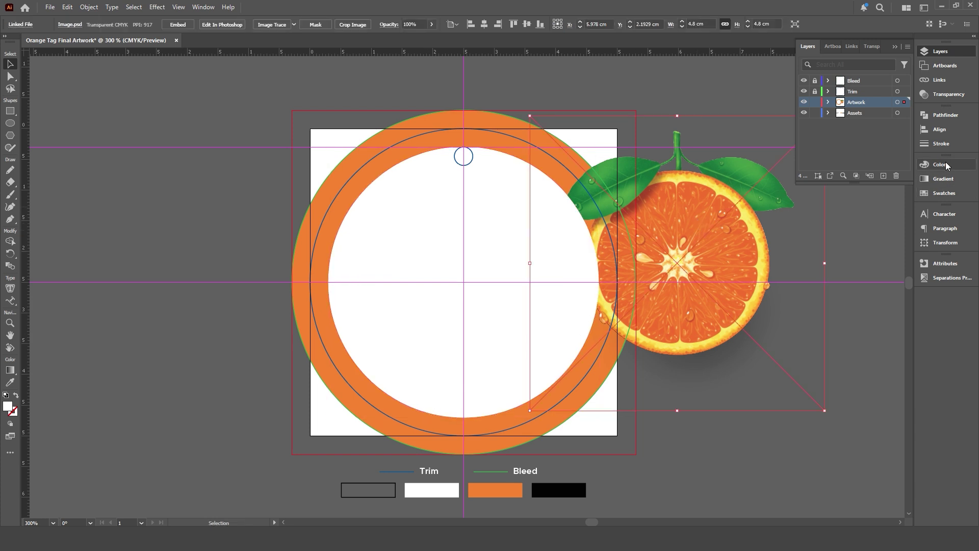
click(941, 129)
click(818, 138)
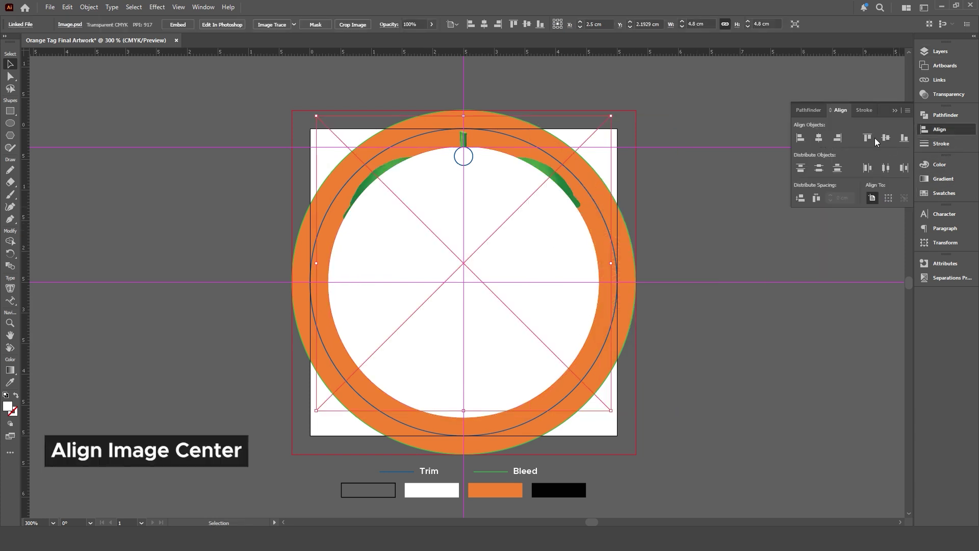
click(885, 137)
Mask the orange image with the front white circle by making a clipping mask from the two objects.
shift+click(523, 197)
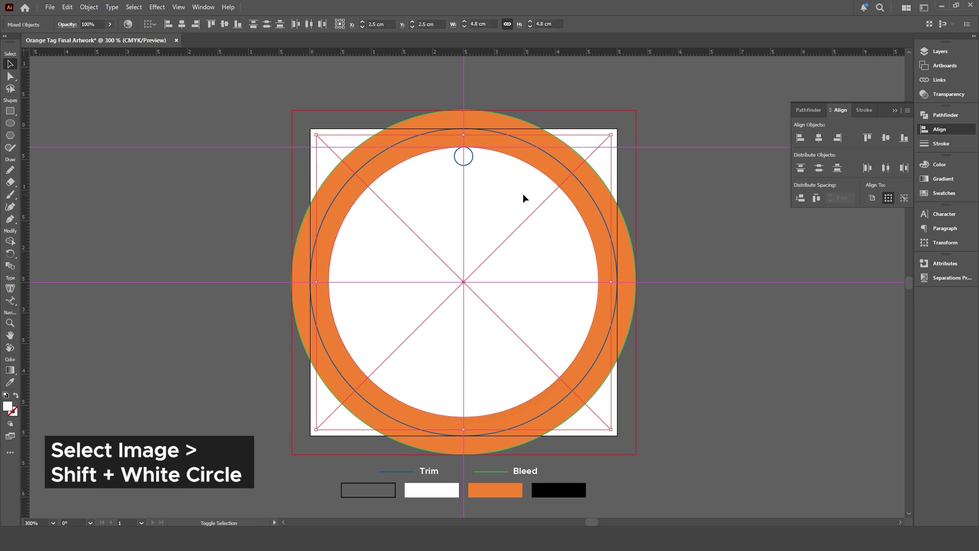
key(a)
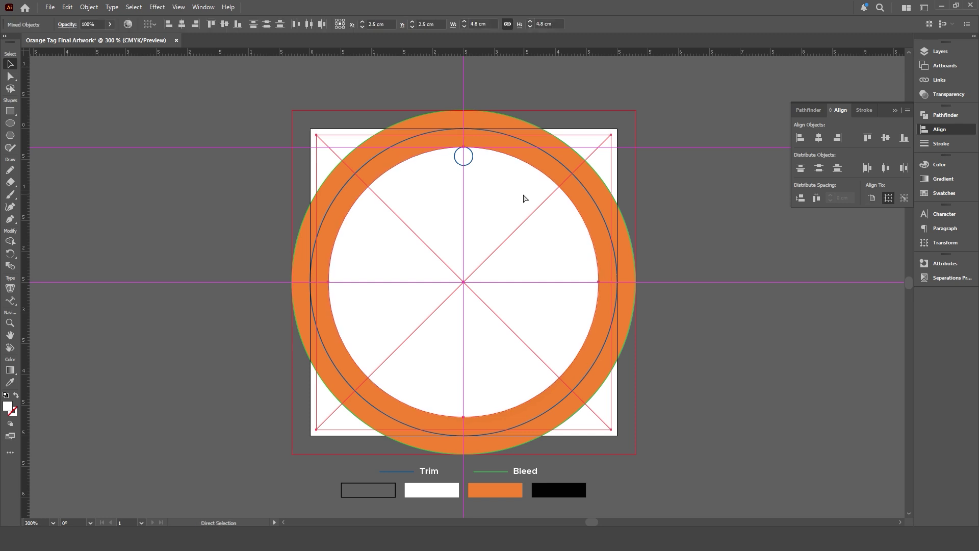
key(v)
click(85, 7)
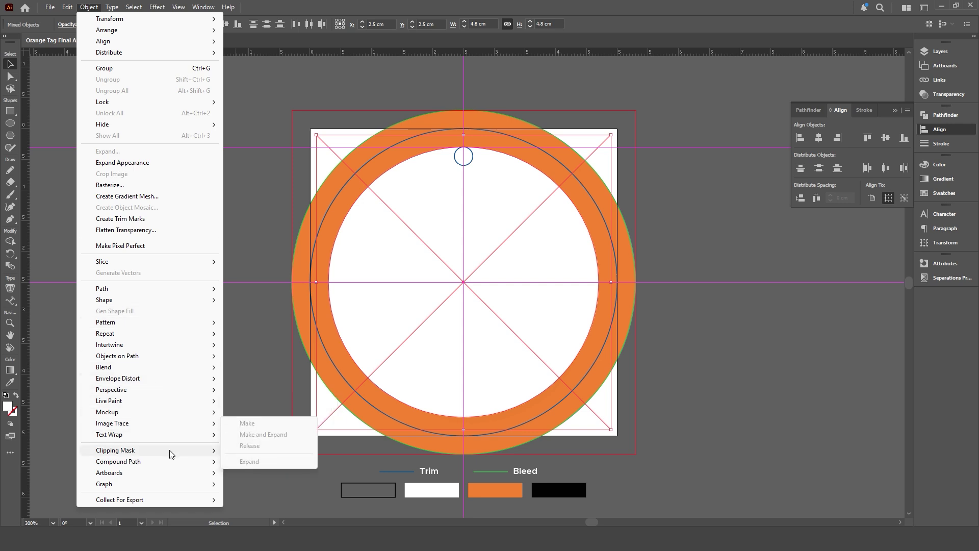
mouse_move(170, 454)
click(247, 451)
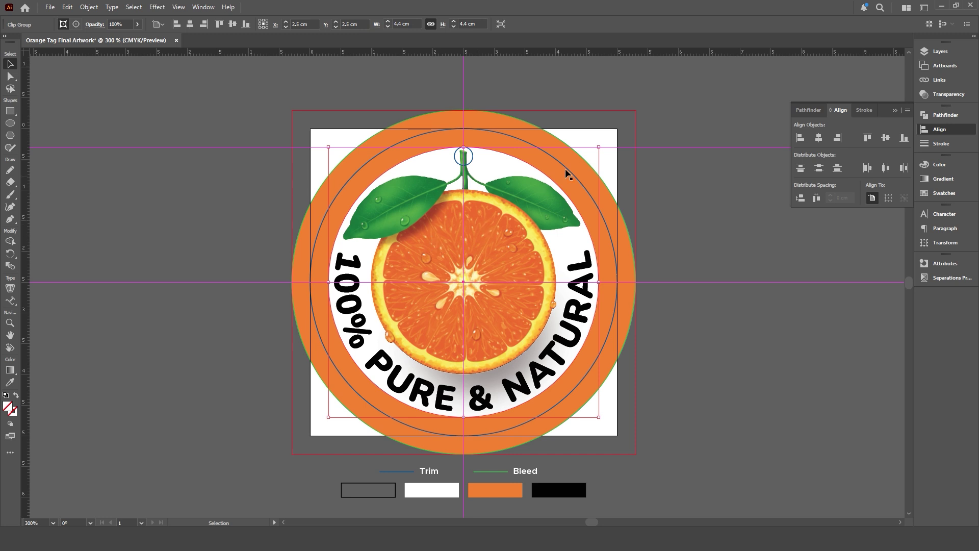
drag(530, 213, 732, 174)
key(ctrl+z)
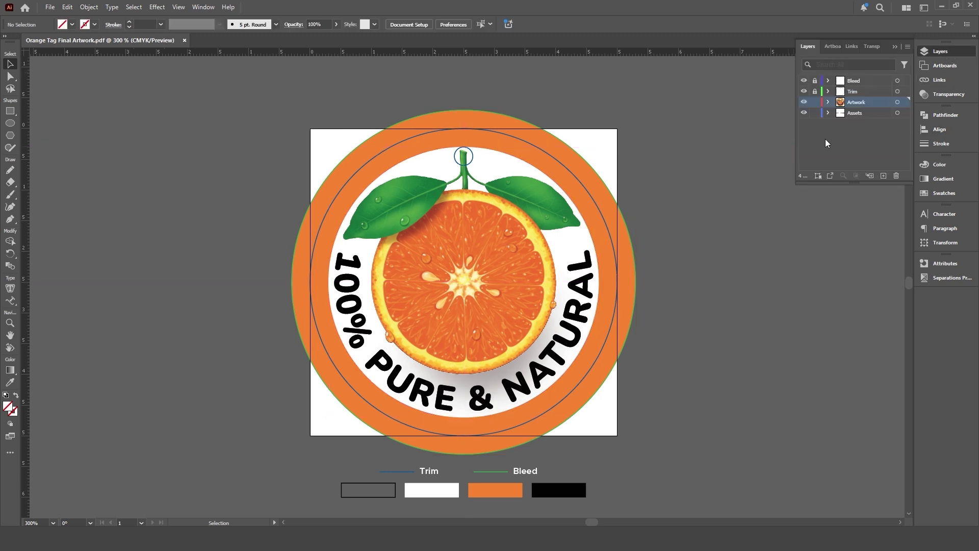
Delete the Assets layer and make the Artwork layer active.
click(867, 113)
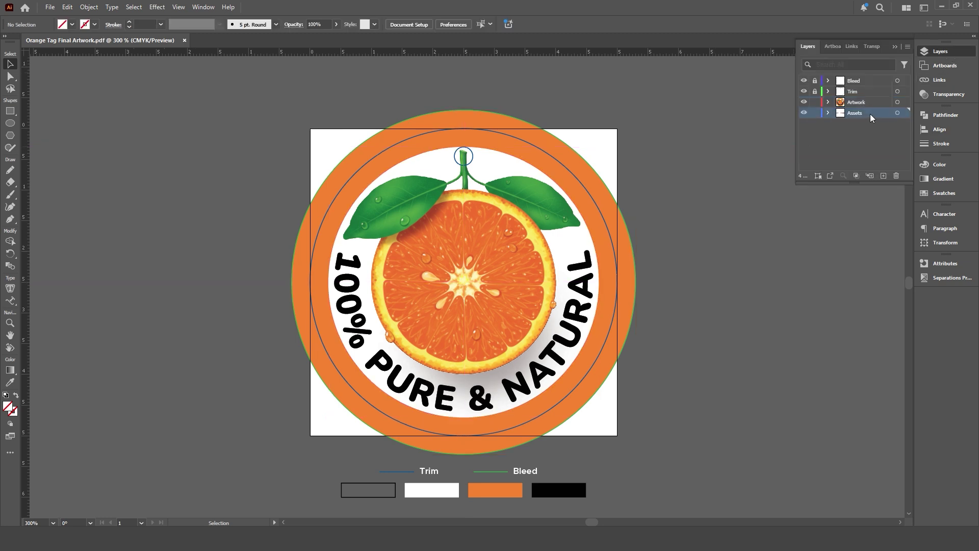
click(896, 176)
click(866, 104)
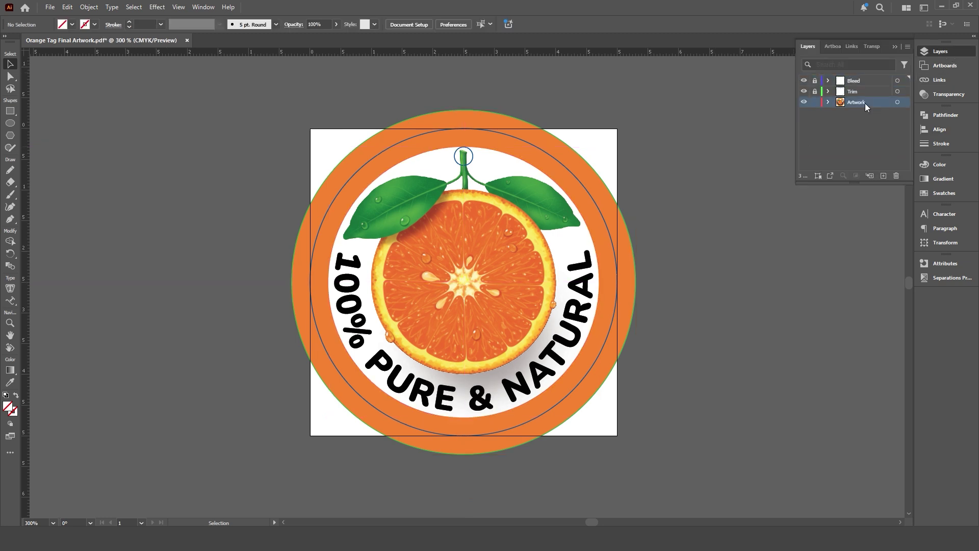
Group all the unlocked artwork of the tag and convert its circular text to outlines.
key(ctrl+a)
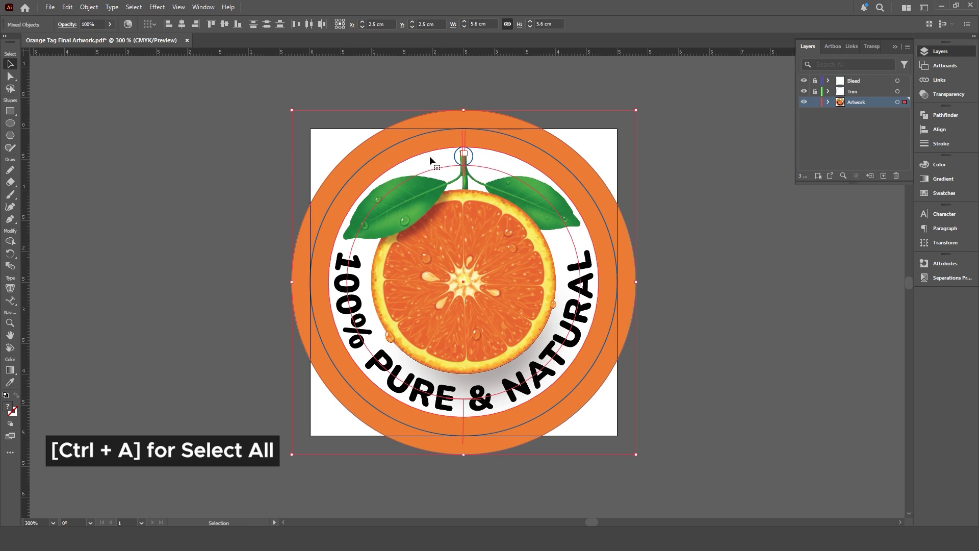
click(89, 8)
click(84, 69)
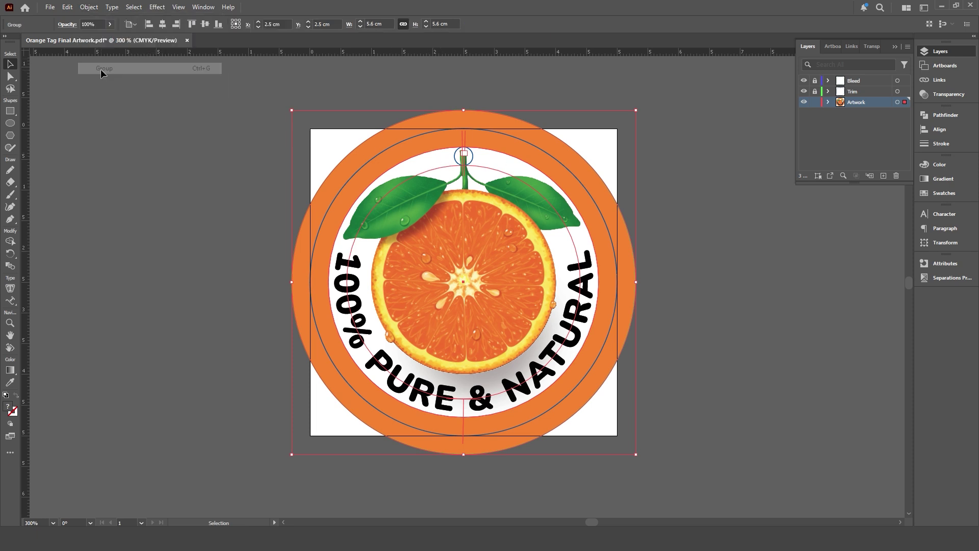
click(113, 8)
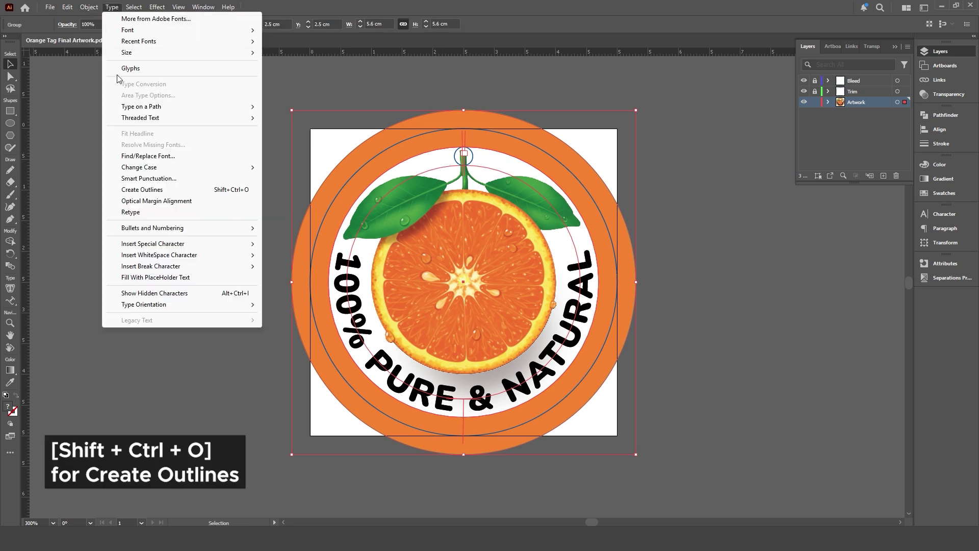
click(141, 189)
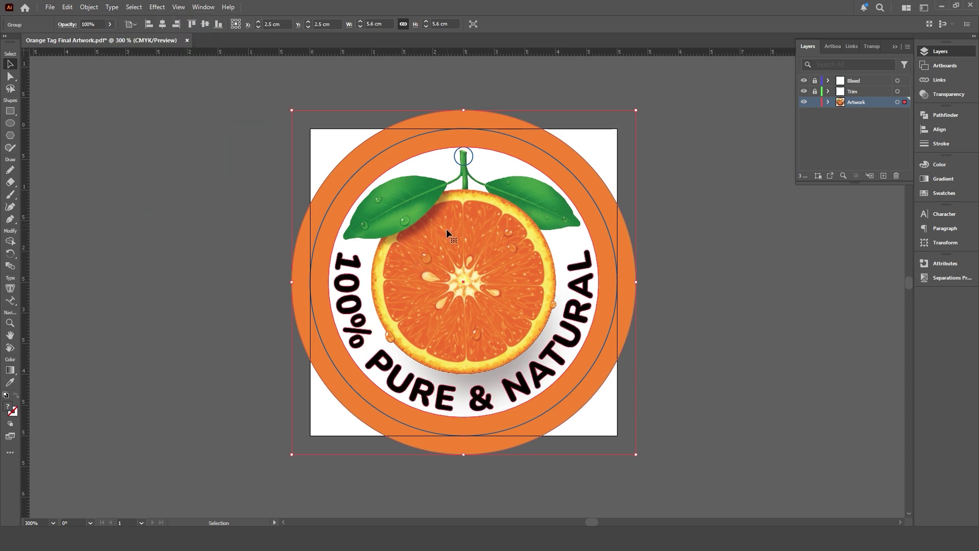
Check the document for remaining live fonts with Find/Replace Font, then deselect the artwork.
click(112, 7)
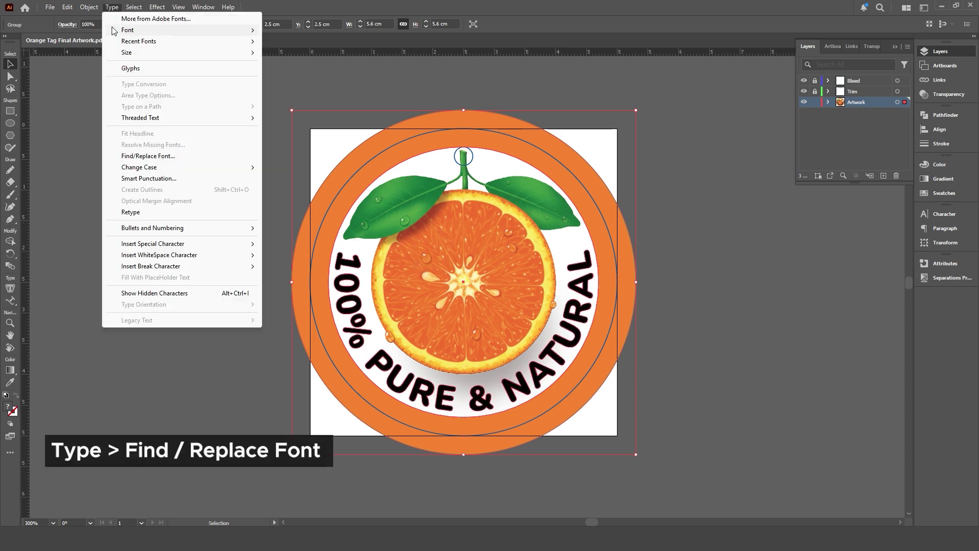
click(138, 156)
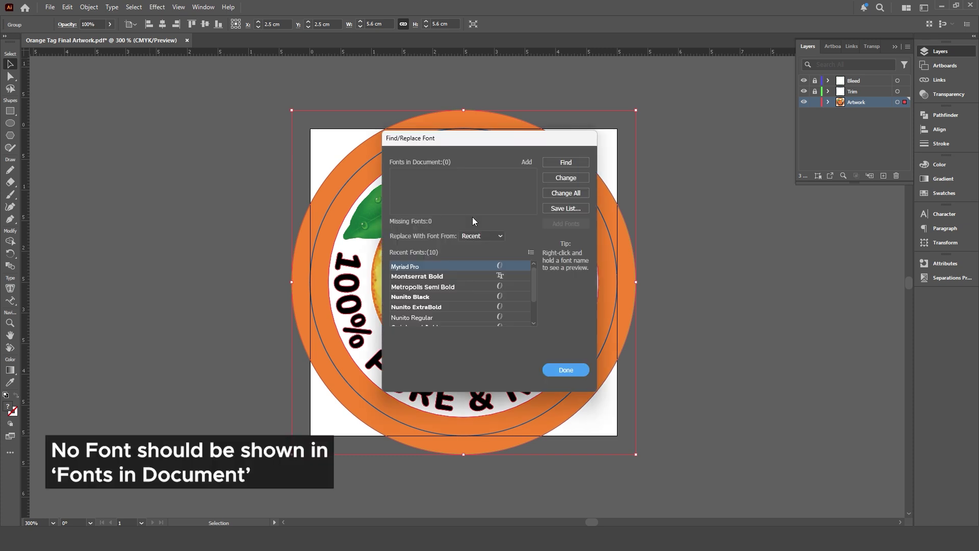
click(565, 370)
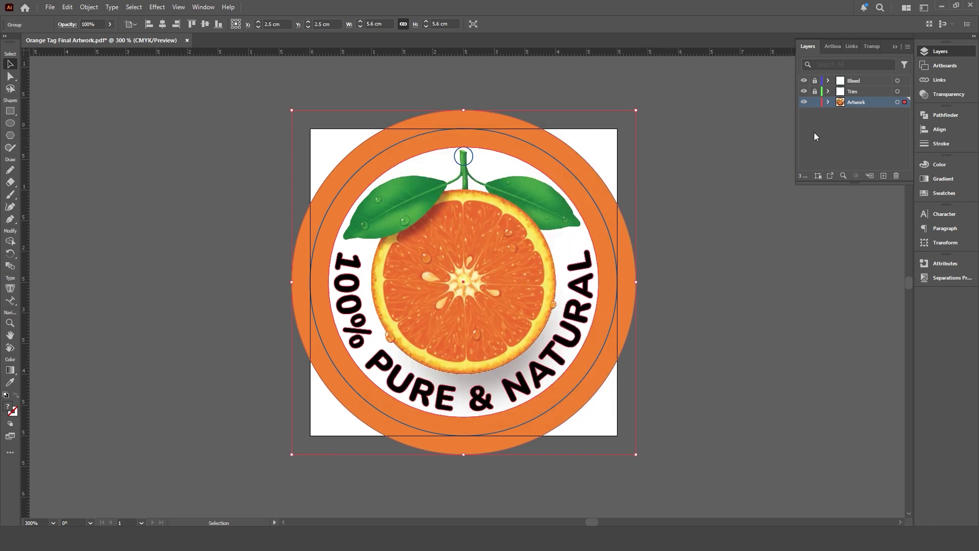
click(713, 143)
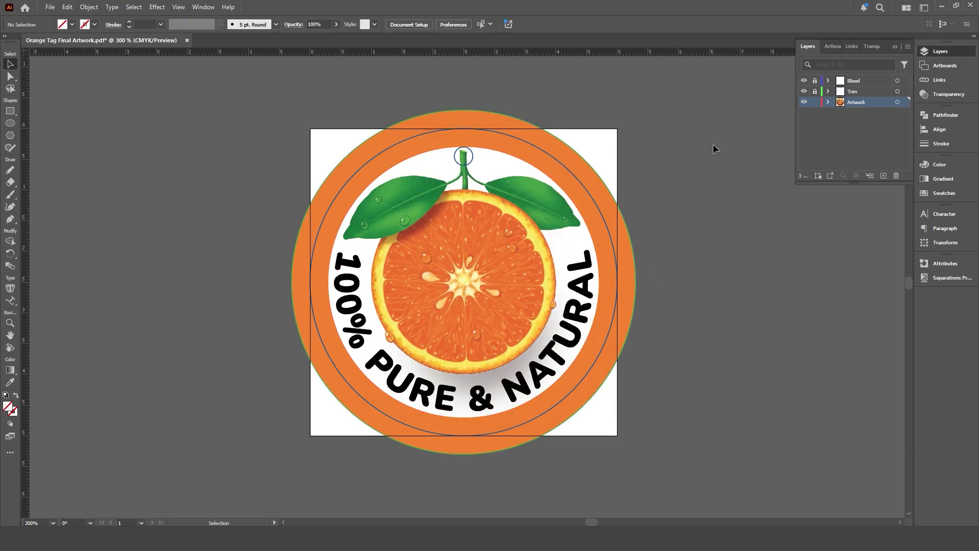
Examine the contents of the Artwork, Trim and Bleed layers by switching each layer's visibility off and on.
click(805, 102)
click(805, 101)
click(804, 101)
click(804, 102)
click(805, 102)
click(805, 102)
click(803, 92)
click(803, 92)
click(804, 92)
click(803, 92)
click(803, 80)
click(803, 80)
click(803, 81)
click(803, 81)
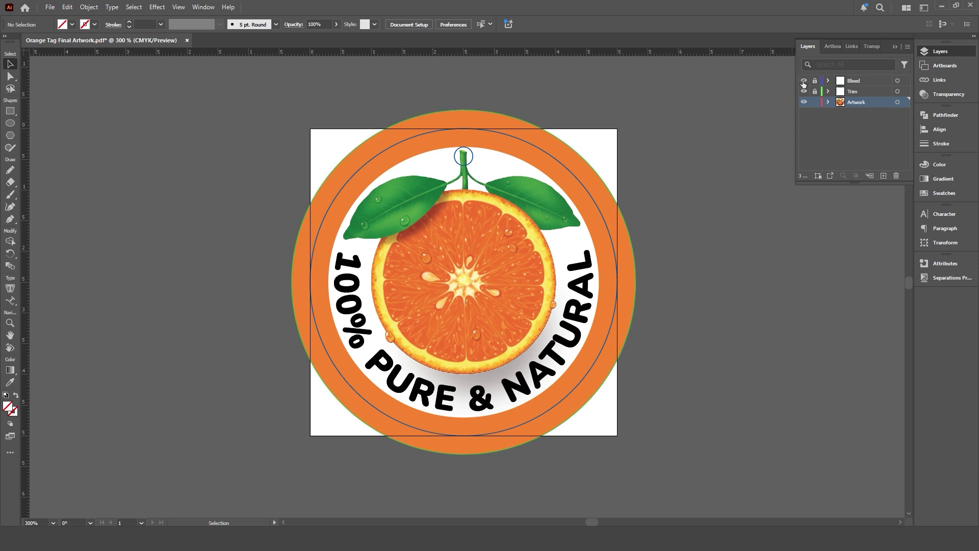
Save the document as Adobe PDF named Orange Tag Final Artwork.pdf, with trim marks and the document bleed settings.
click(50, 7)
click(76, 114)
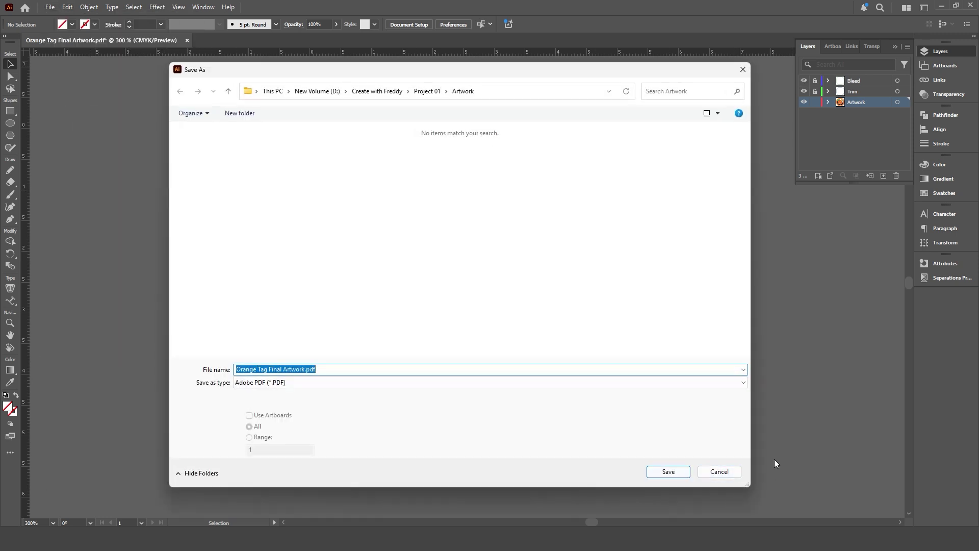
click(244, 385)
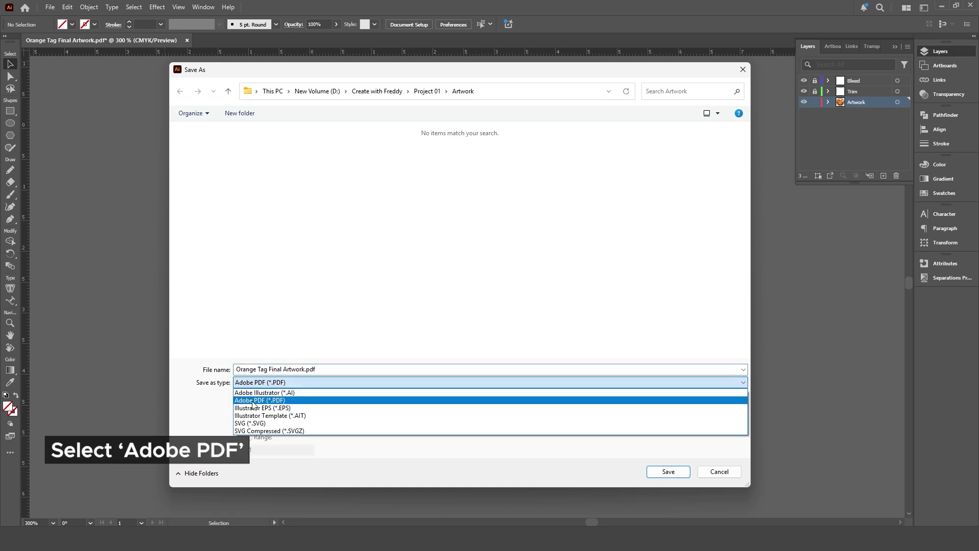
click(250, 398)
click(669, 472)
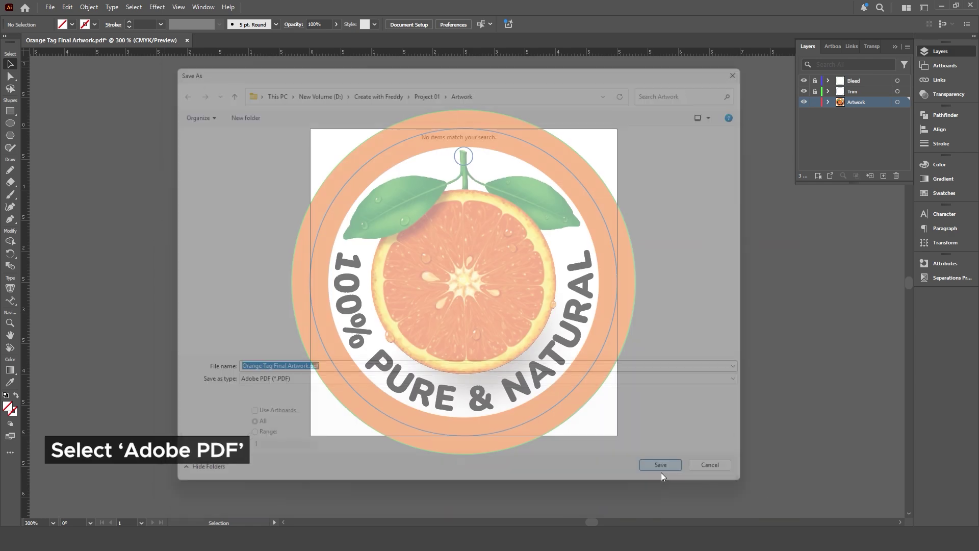
click(354, 200)
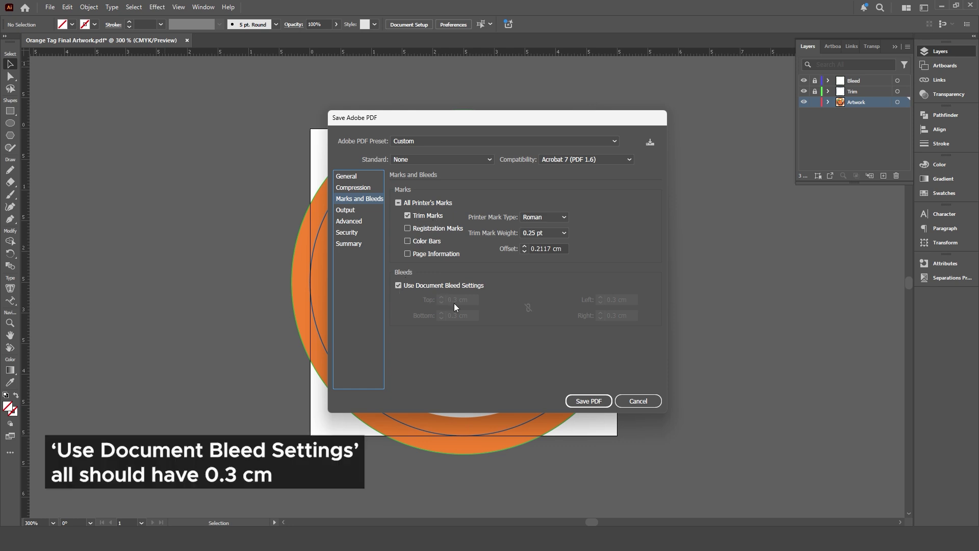
click(586, 400)
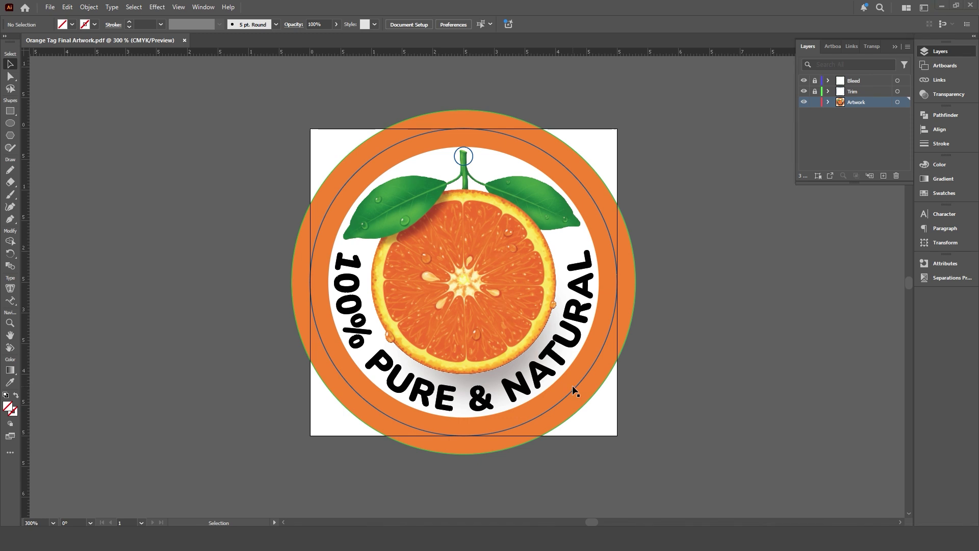